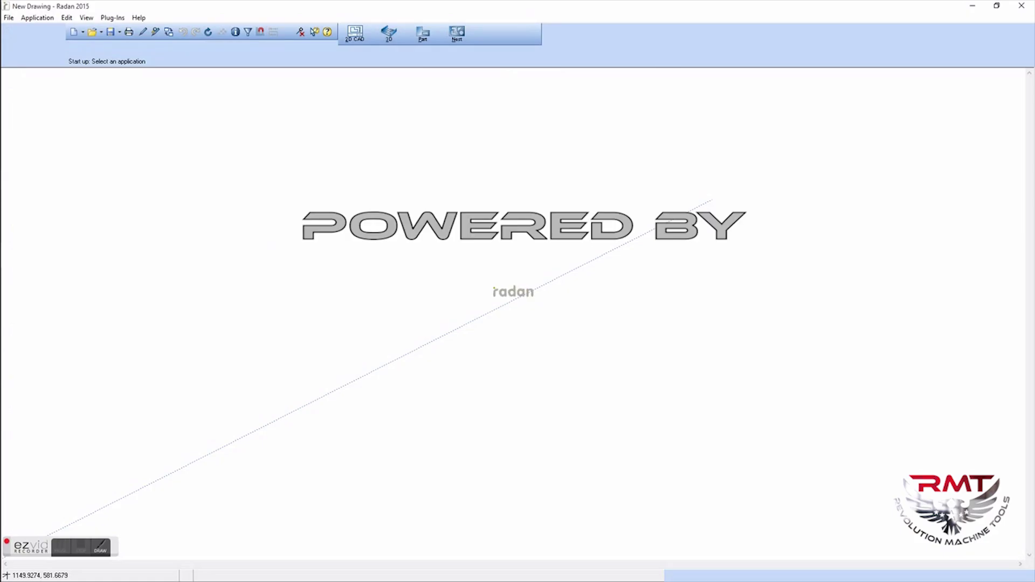
Step: Start a new untitled part in the Part Editor with the 50 × 30 rectangle shape
left_click(424, 36)
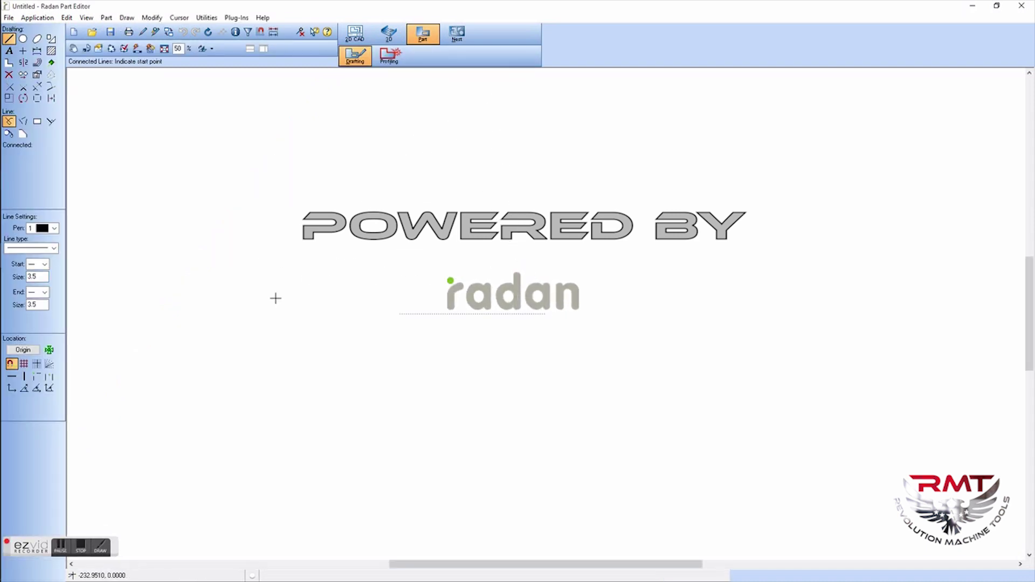
left_click(51, 38)
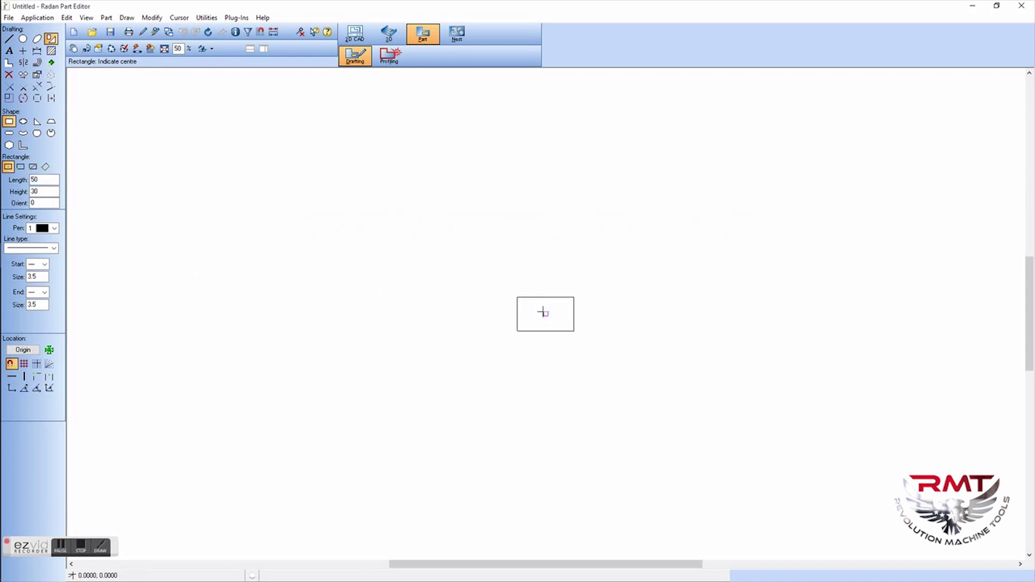
Step: Place the 50 × 30 rectangle at the origin and chamfer its top-left corner by 3
left_click(534, 312)
scroll(603, 315, "up", 5)
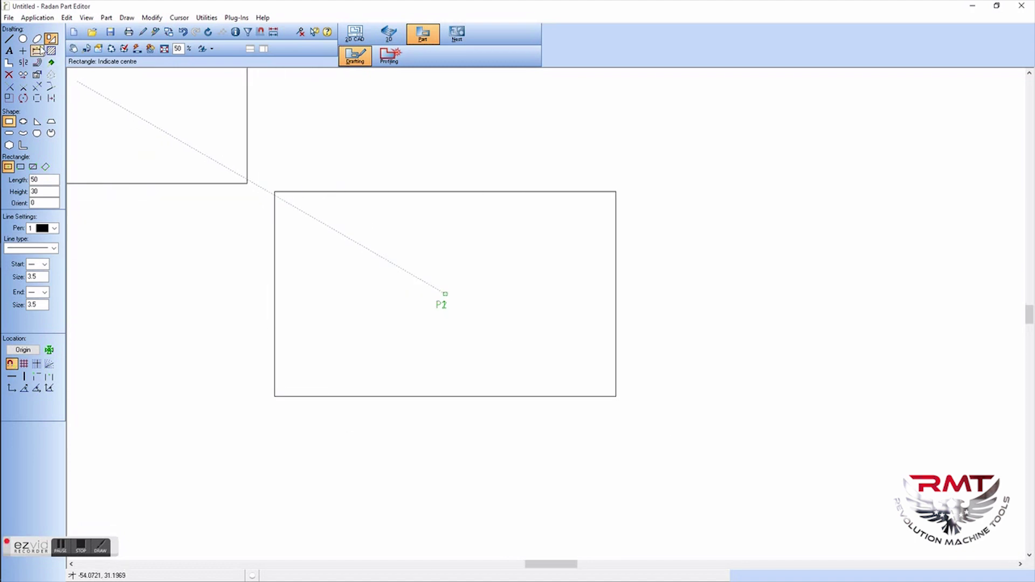
left_click(12, 62)
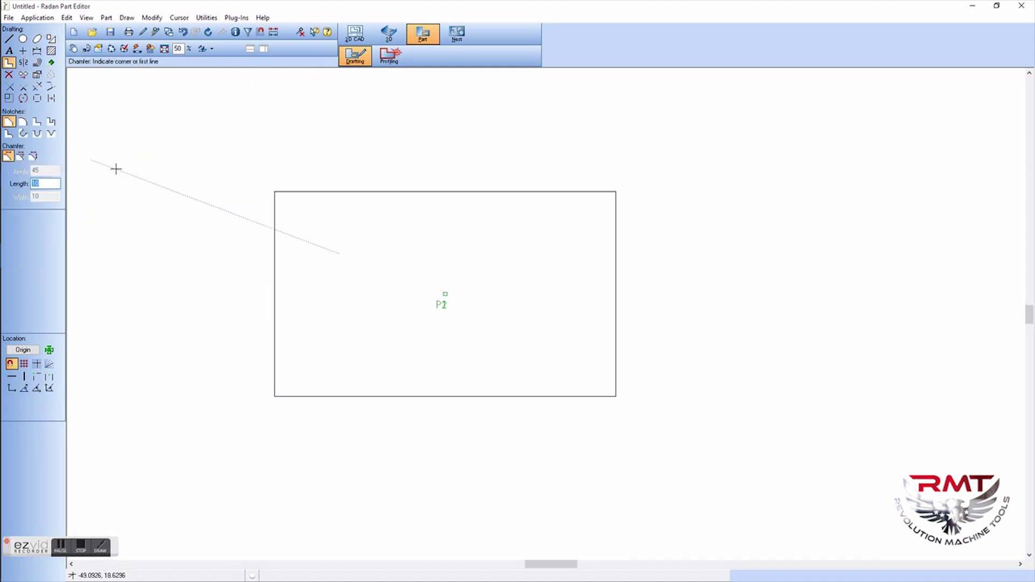
left_click(269, 193)
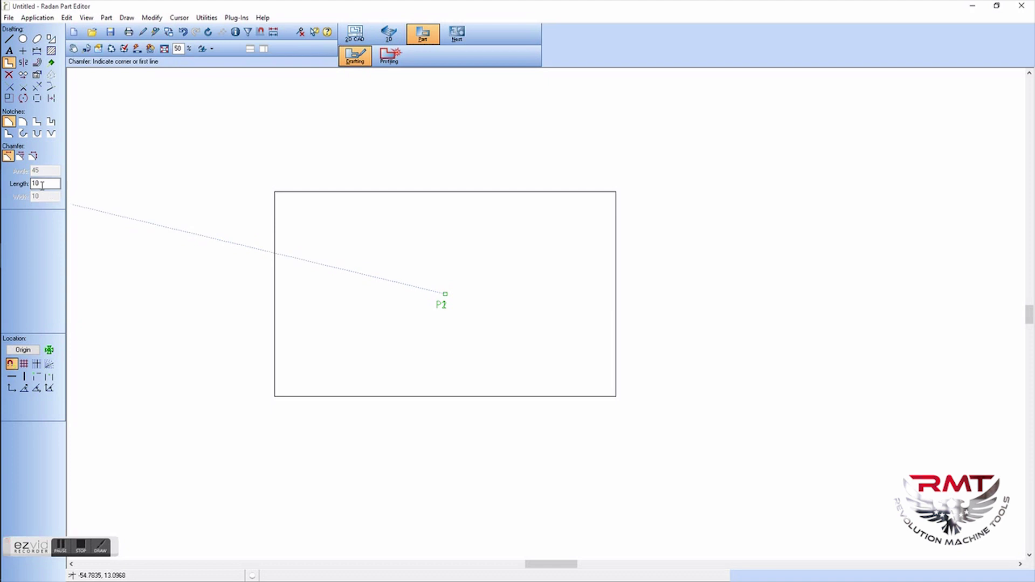
type("3")
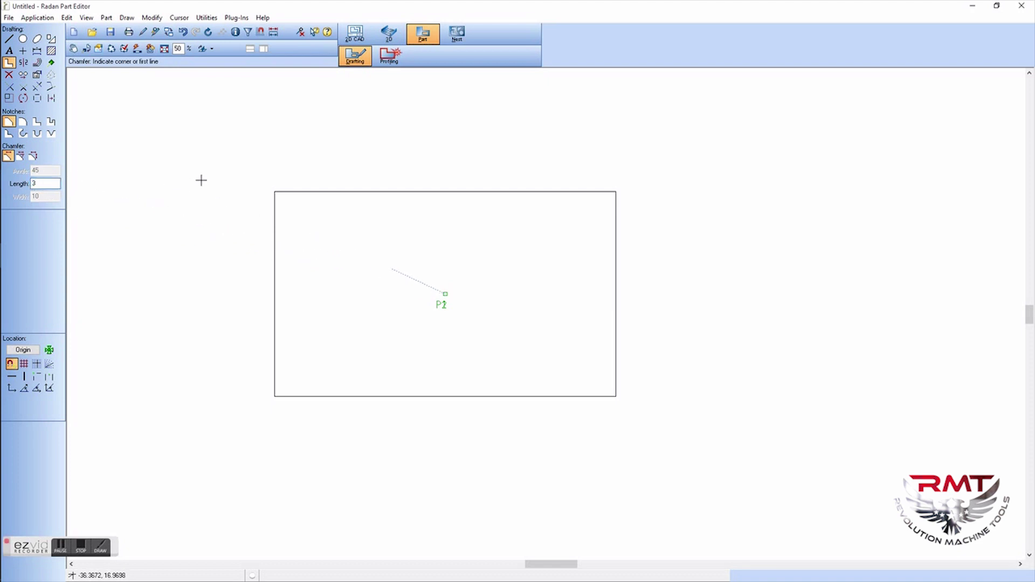
left_click(23, 133)
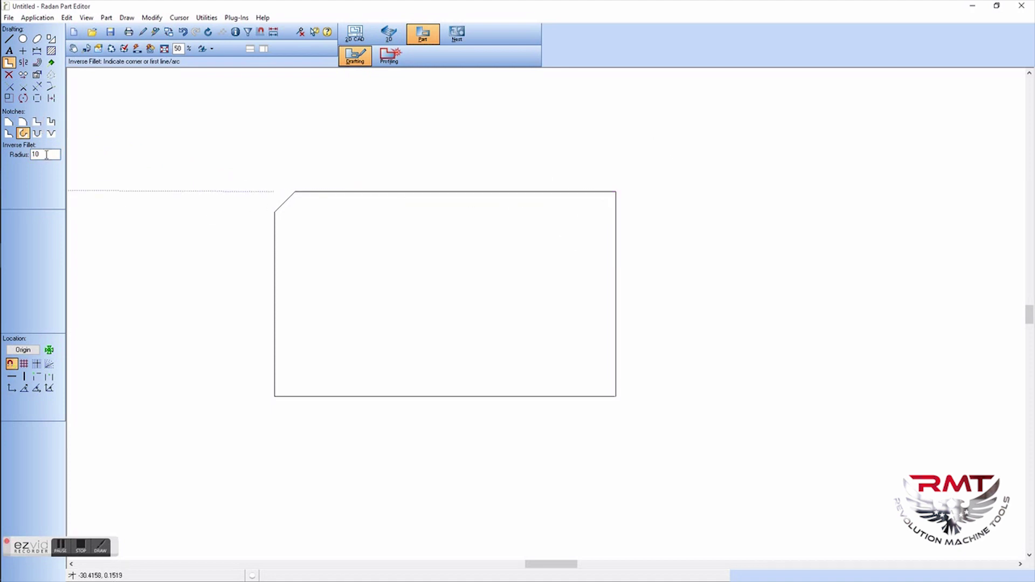
type("3")
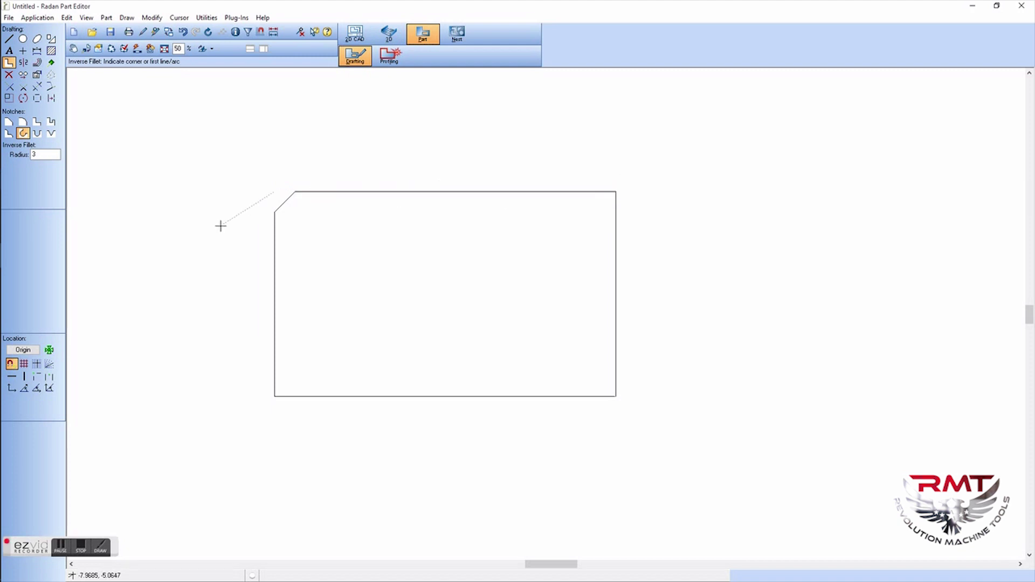
left_click(36, 133)
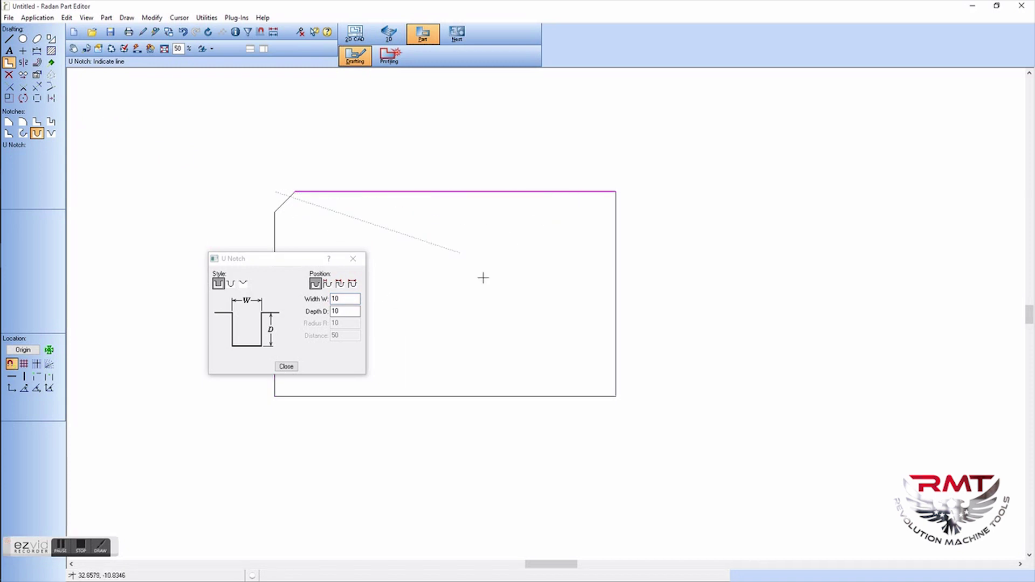
Step: Cut a radius-10 semicircular notch in the top edge and a width-10 U slot in the bottom edge
left_click(243, 283)
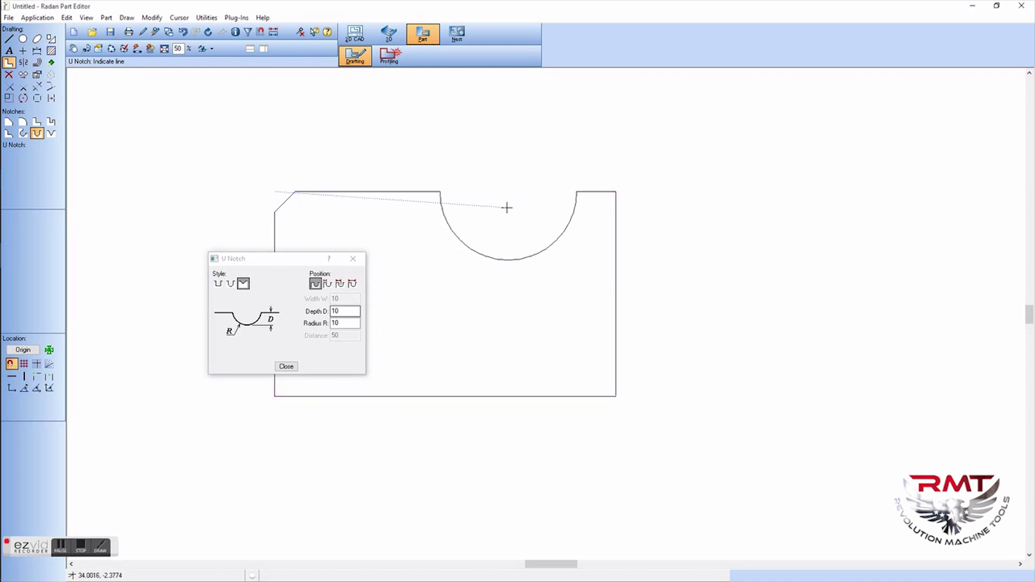
left_click(507, 209)
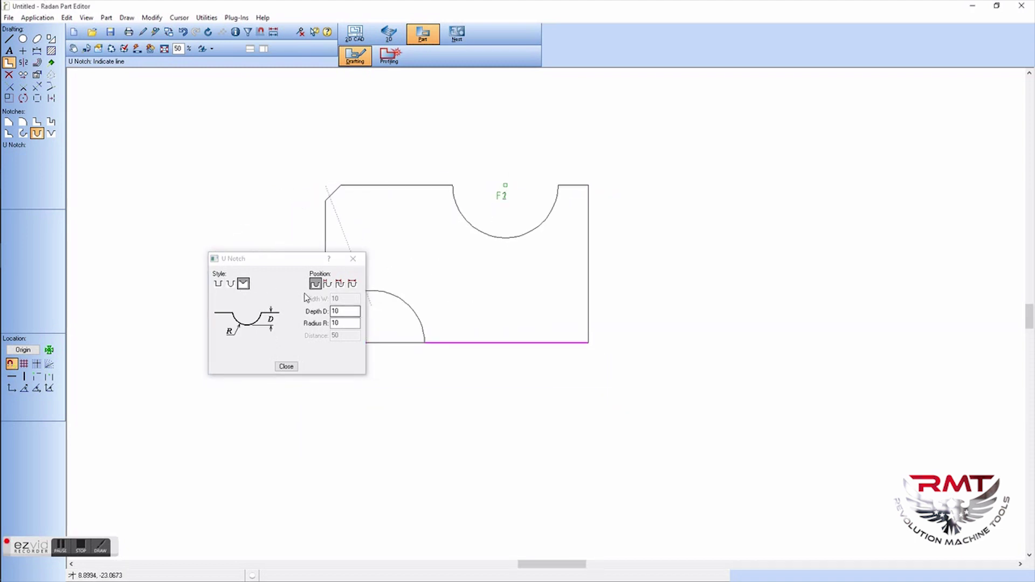
left_click(230, 284)
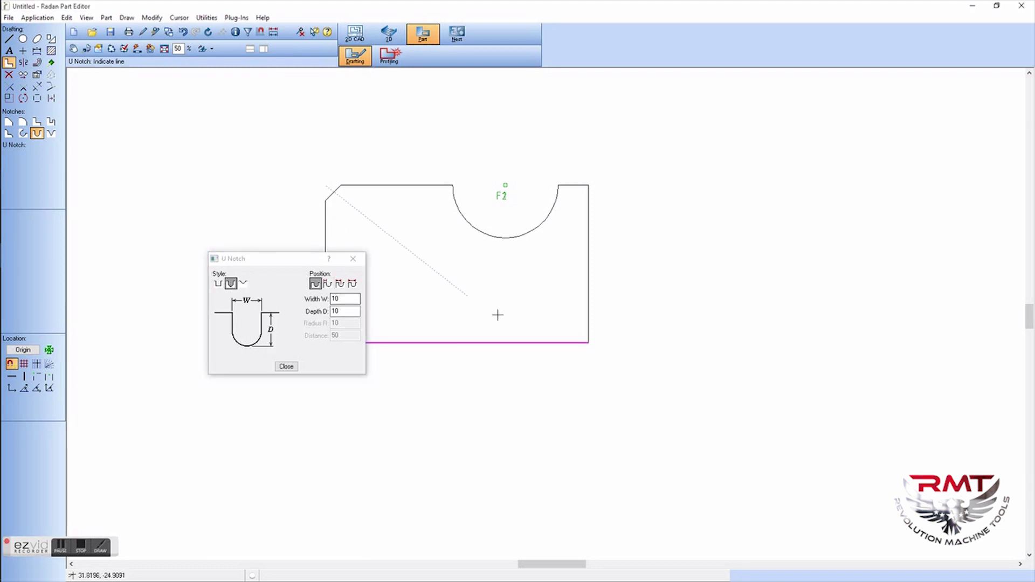
left_click(543, 317)
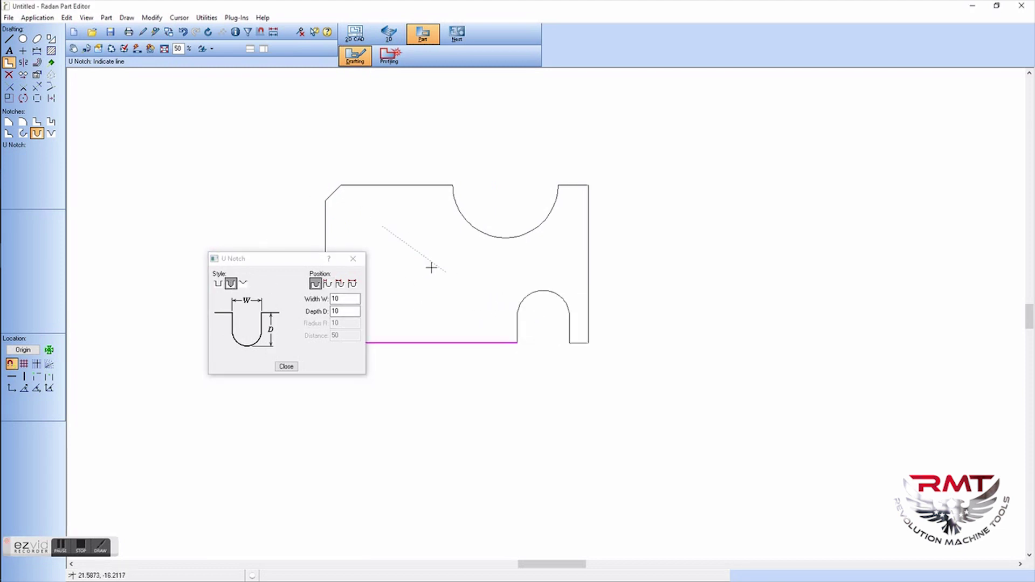
left_click(279, 366)
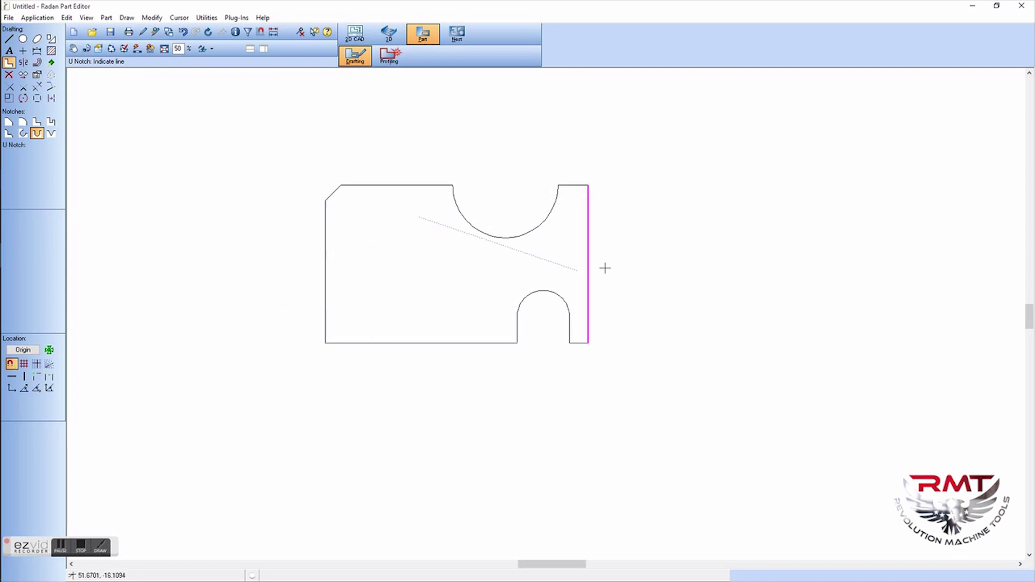
scroll(597, 257, "up", 3)
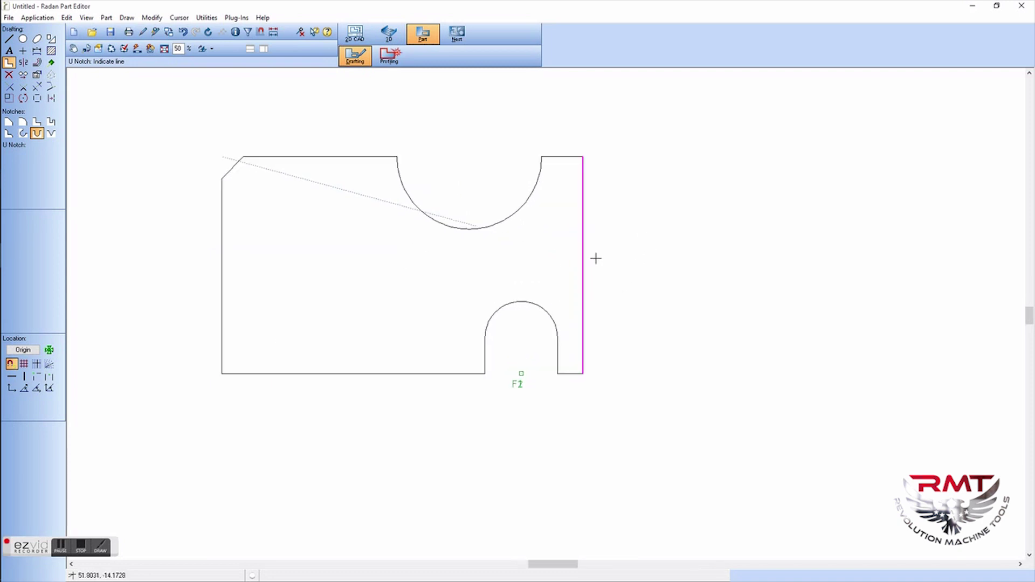
Step: Draw a vertical construction line parallel to the left edge and a horizontal one parallel to the bottom edge
left_click(37, 63)
left_click(204, 311)
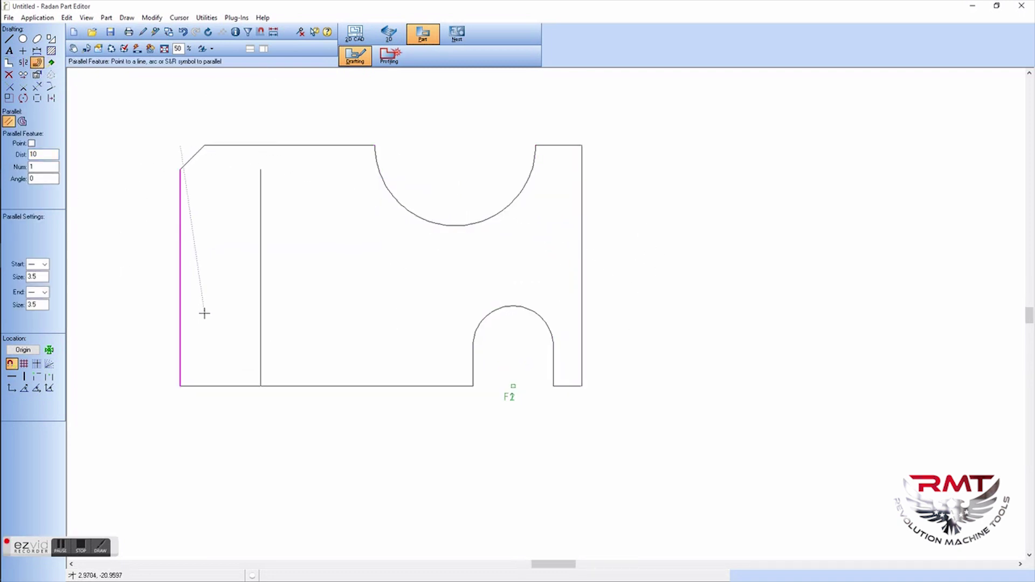
scroll(219, 379, "down", 5)
scroll(476, 273, "up", 5)
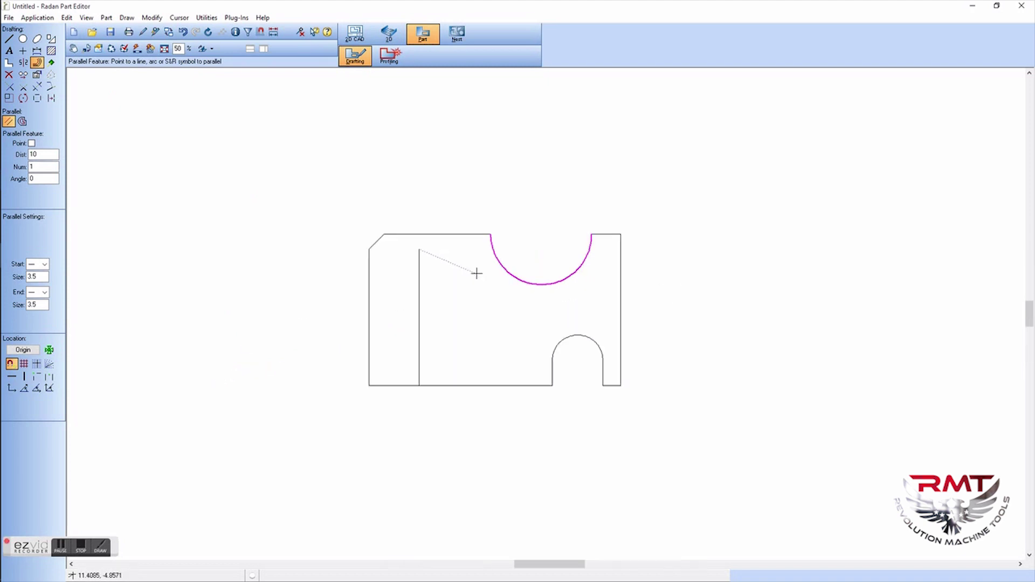
left_click(426, 406)
Step: Place a diameter-6 hole at the construction-line intersection, then delete the current selection
left_click(22, 38)
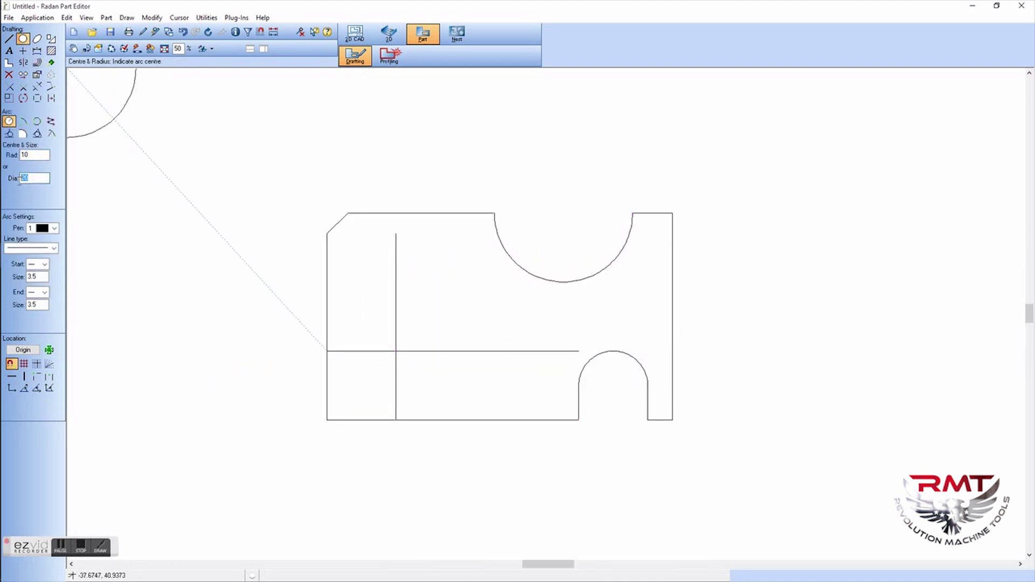
type("6")
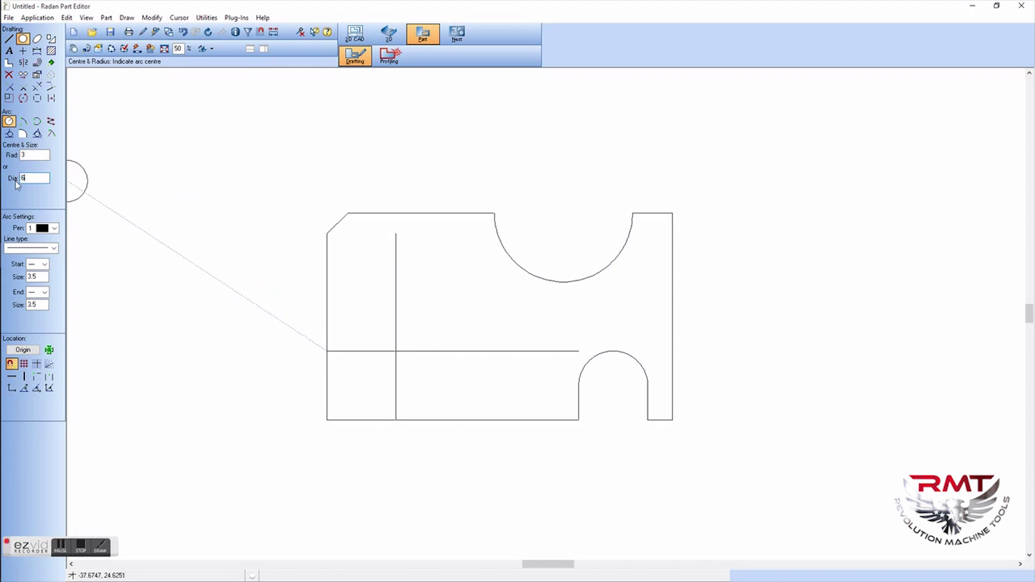
left_click(393, 352)
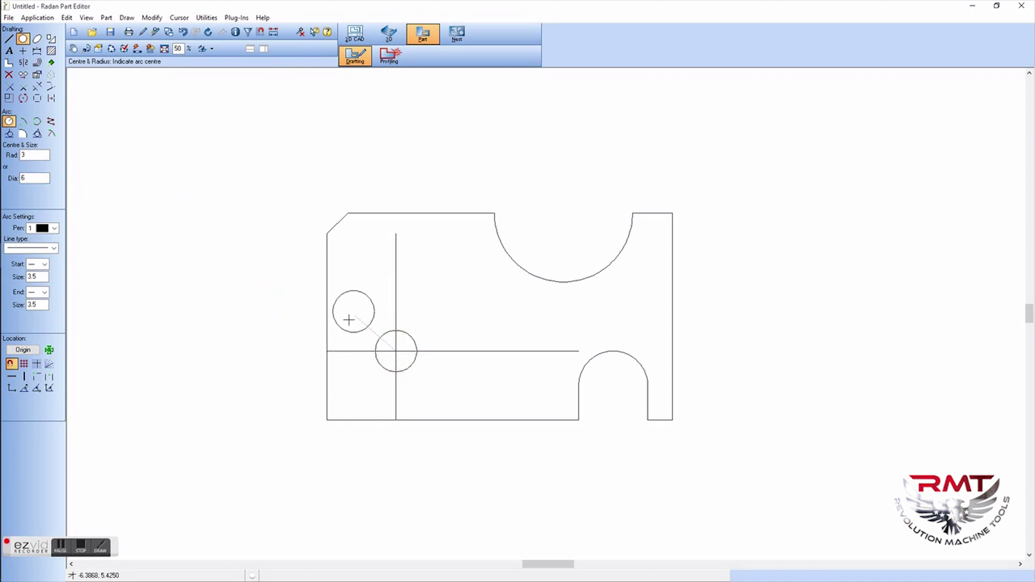
scroll(370, 293, "down", 1)
key("Delete")
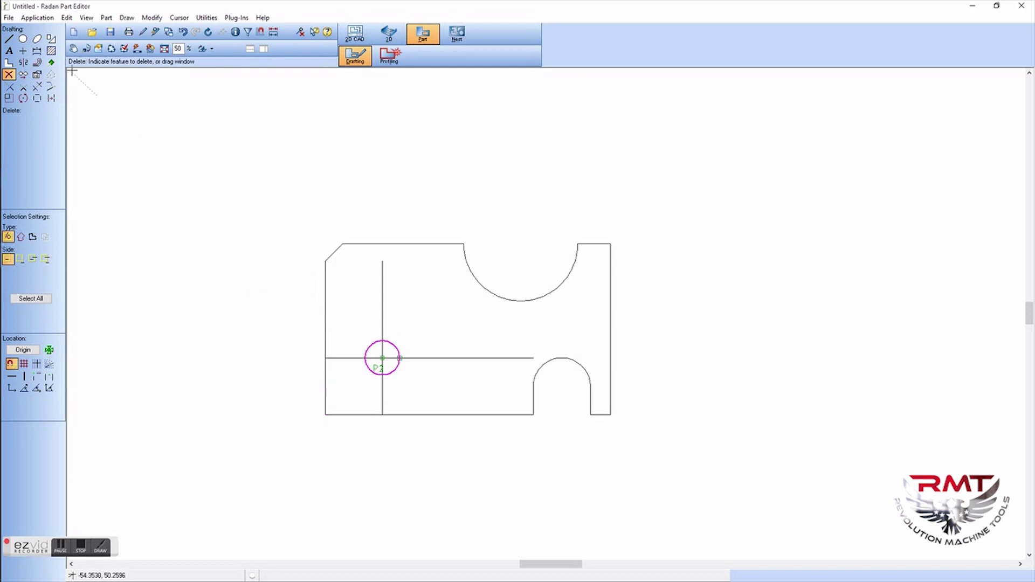
Step: Add seven horizontal construction lines spaced 2 apart, then enter 42 in the circle tool
left_click(36, 63)
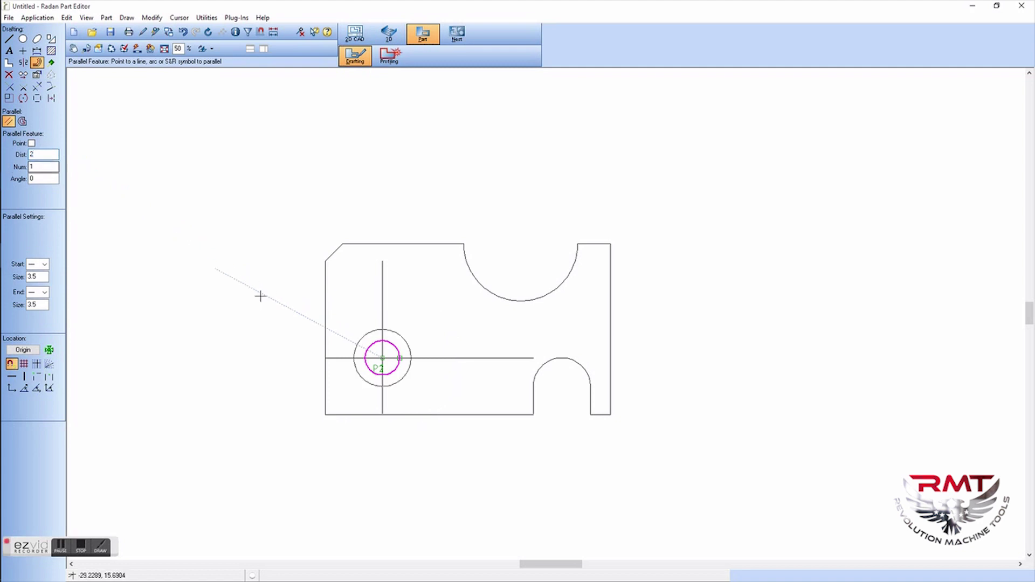
type("2")
left_click(351, 353)
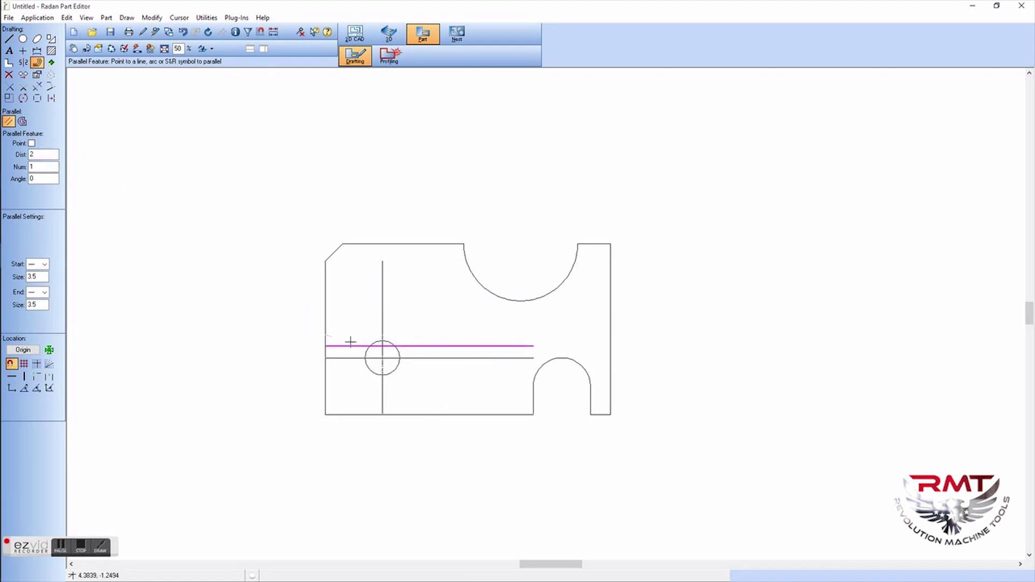
left_click(349, 330)
left_click(350, 318)
left_click(352, 306)
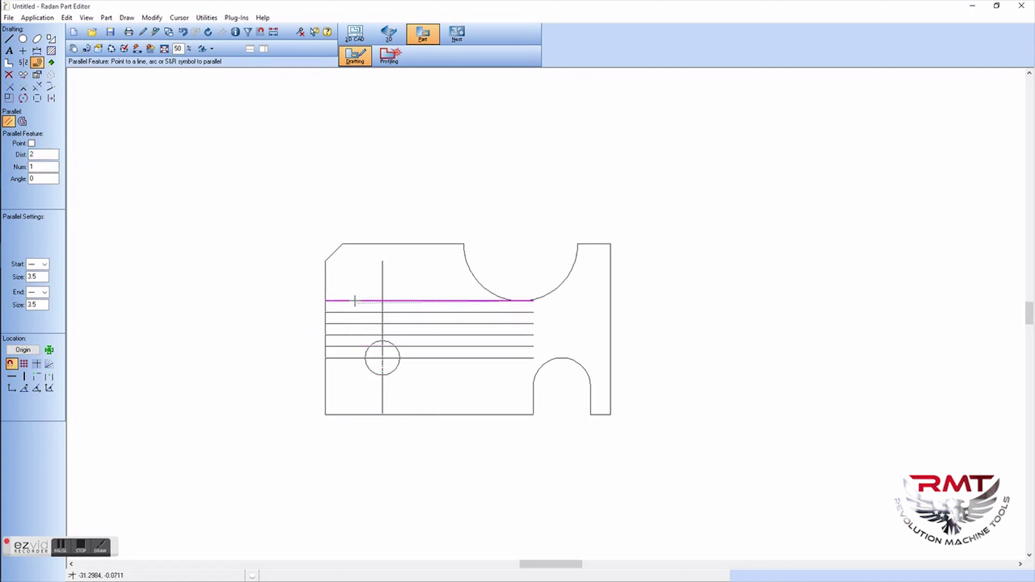
left_click(353, 296)
left_click(357, 284)
left_click(360, 274)
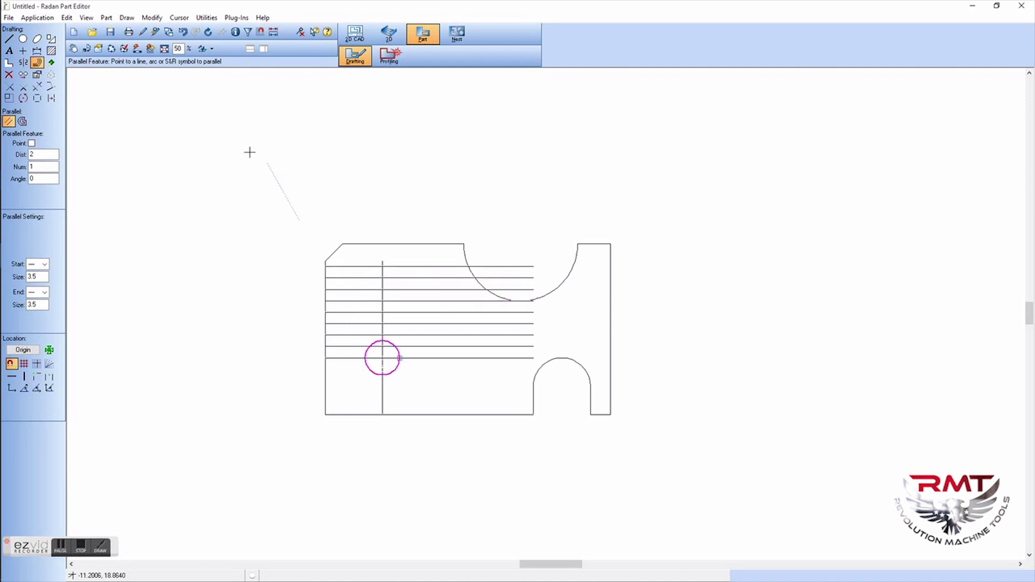
left_click(23, 39)
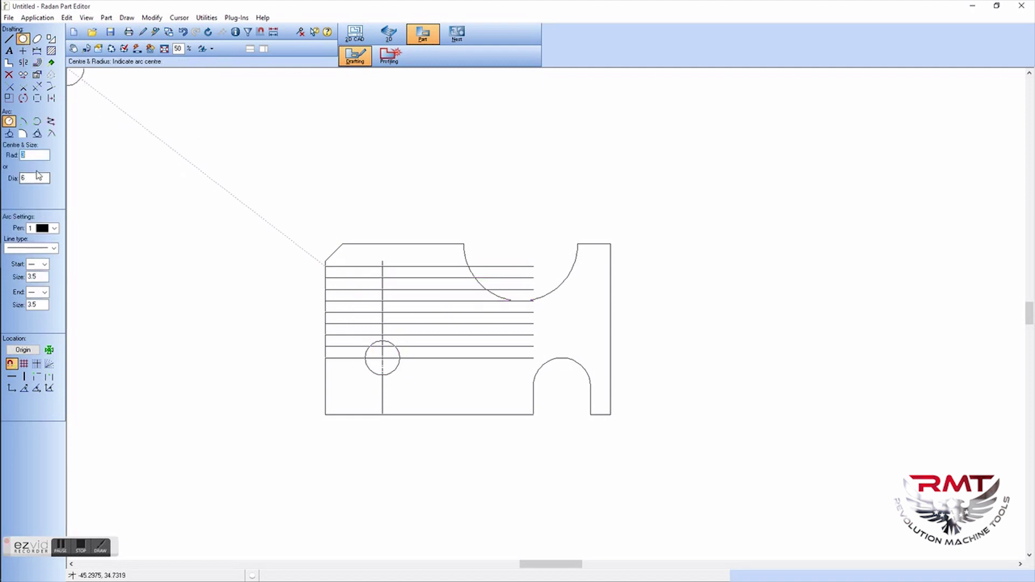
type("4")
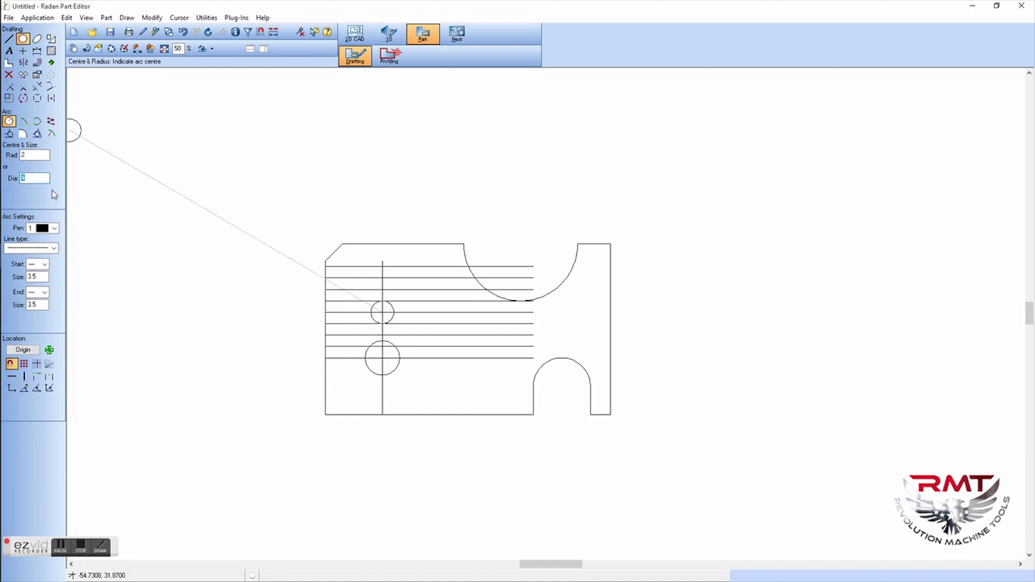
type("2")
Step: Delete the nine horizontal construction lines and the vertical line through the holes
left_click(9, 74)
left_click(430, 358)
left_click(428, 347)
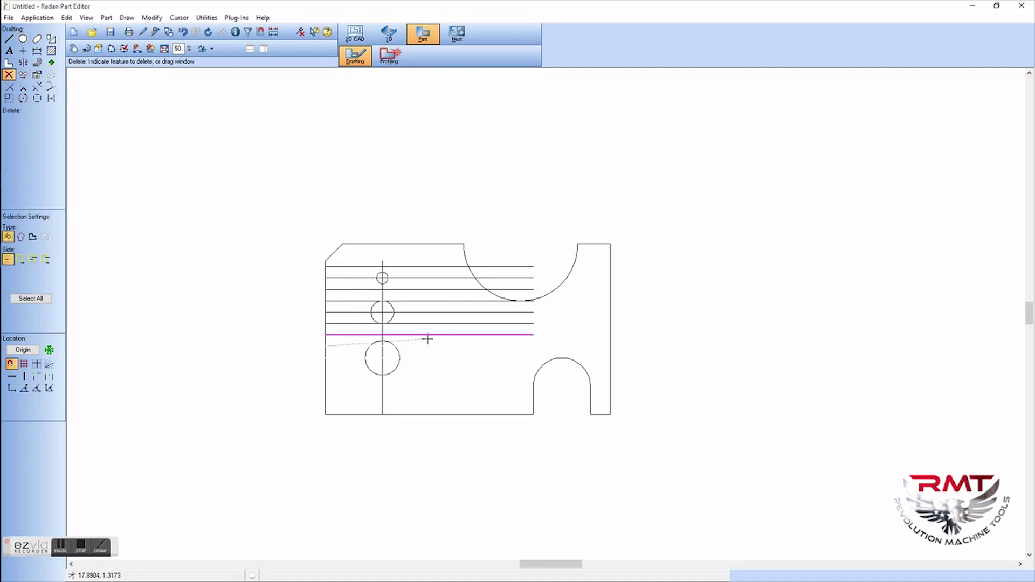
left_click(426, 336)
left_click(423, 325)
left_click(421, 313)
left_click(420, 302)
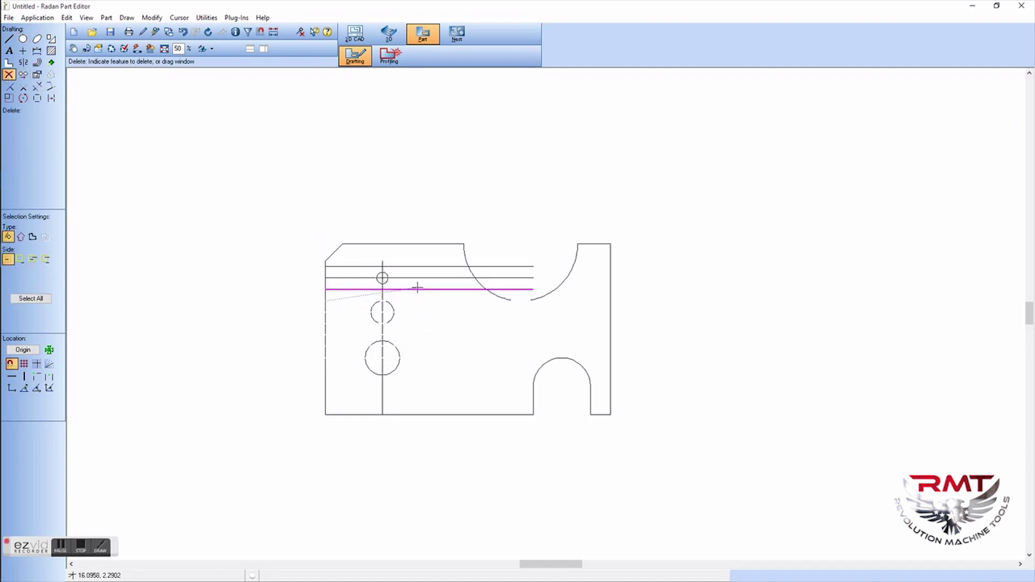
left_click(417, 288)
left_click(417, 278)
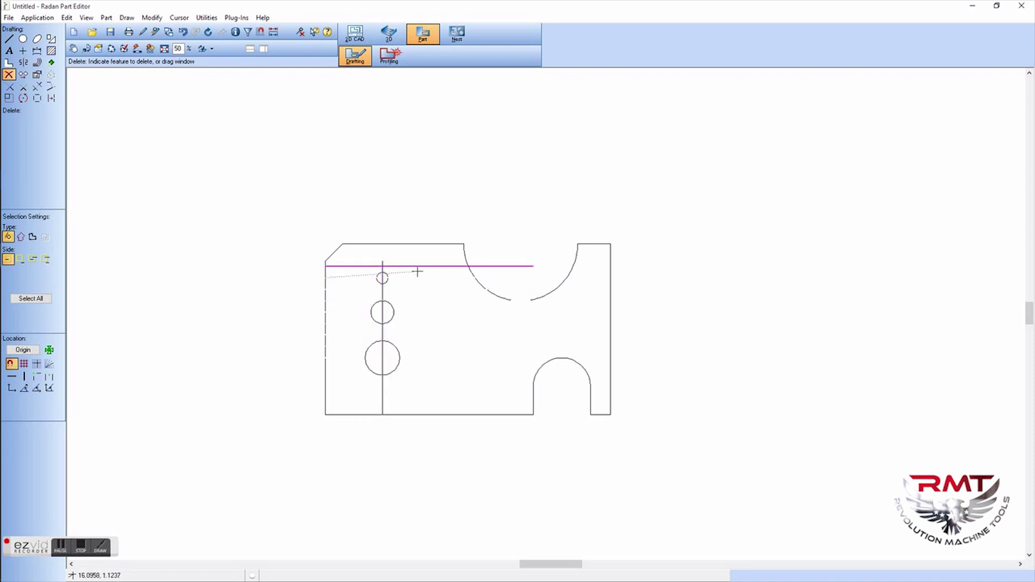
left_click(418, 272)
left_click(382, 293)
scroll(462, 320, "down", 1)
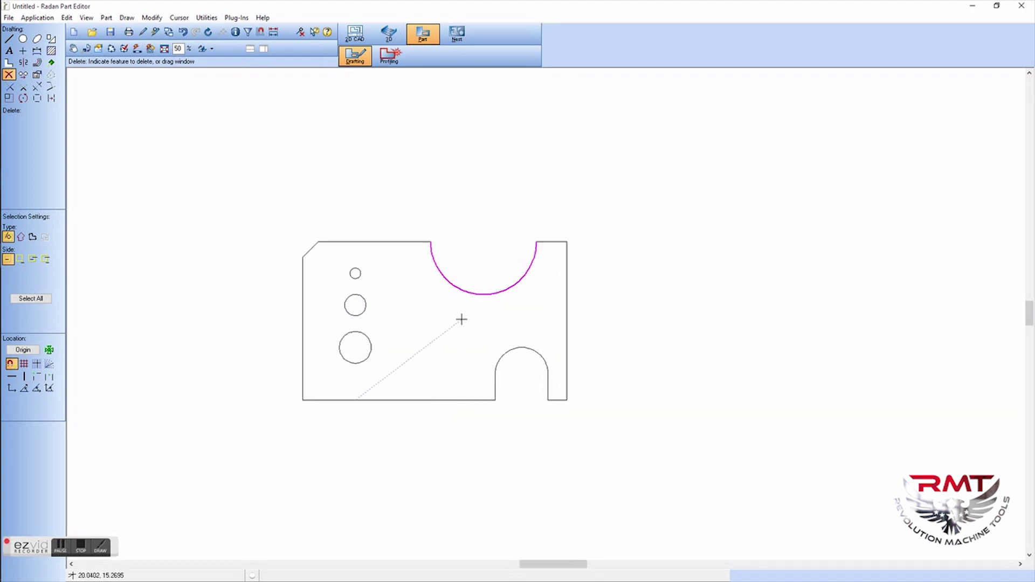
scroll(461, 320, "up", 1)
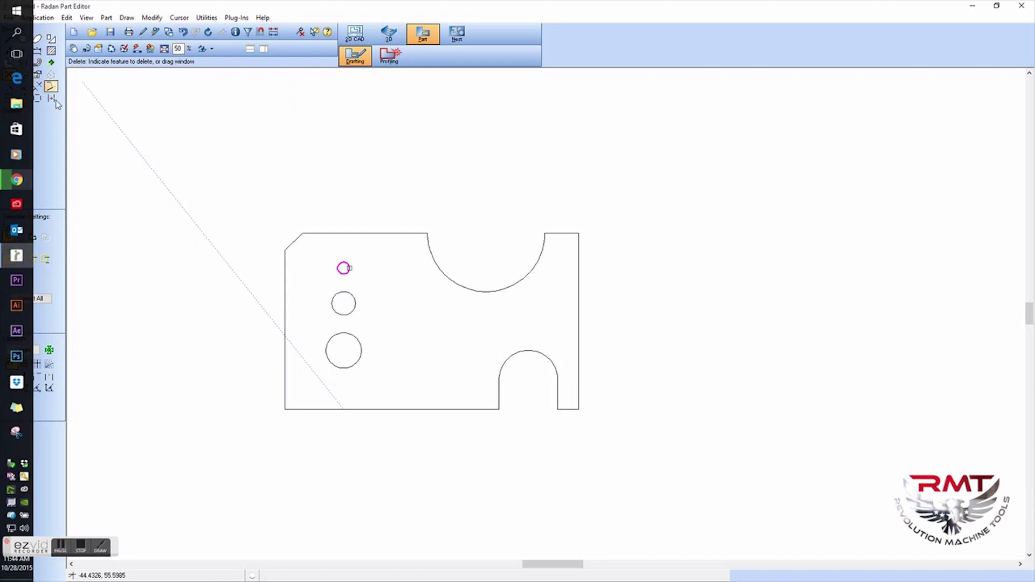
Step: Round the part's bottom-left corner with a radius-3 fillet
left_click(8, 62)
left_click(34, 132)
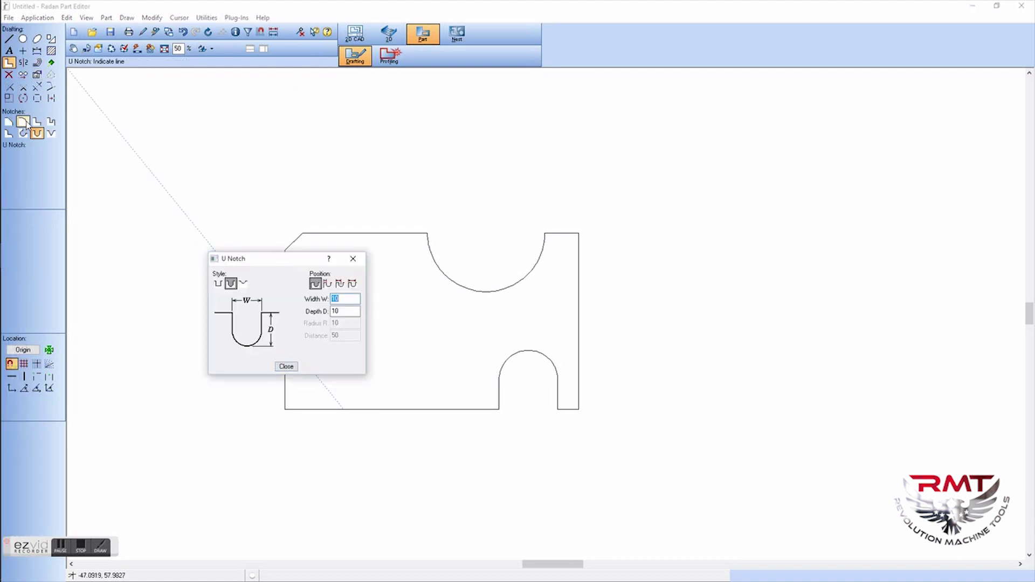
left_click(23, 122)
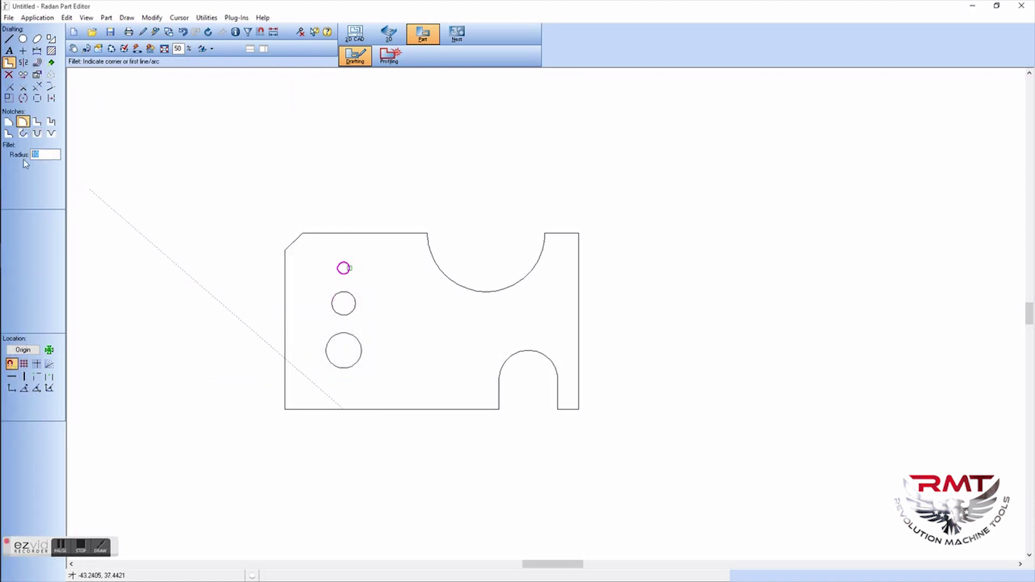
type("3")
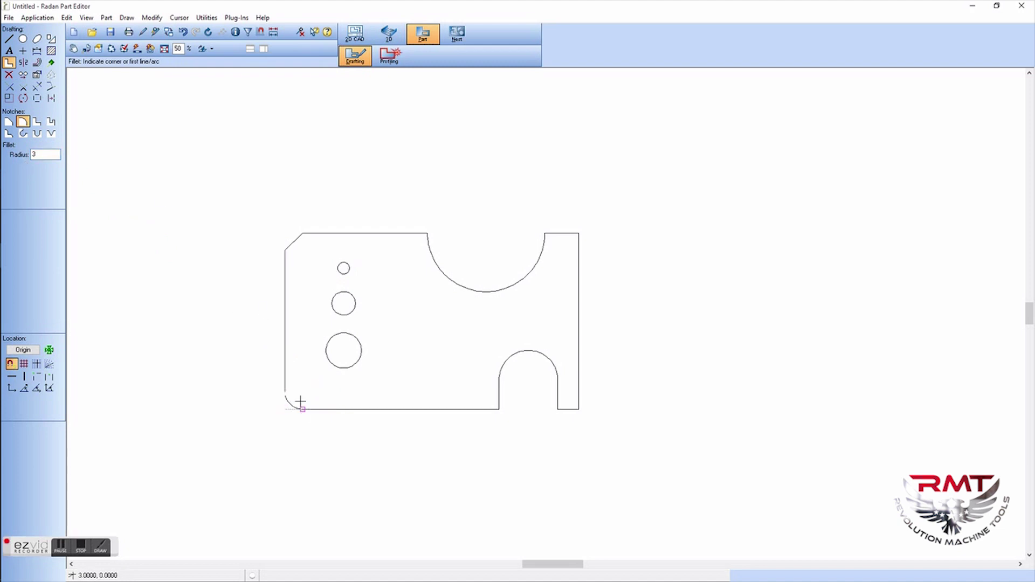
left_click(301, 402)
scroll(423, 313, "up", 2)
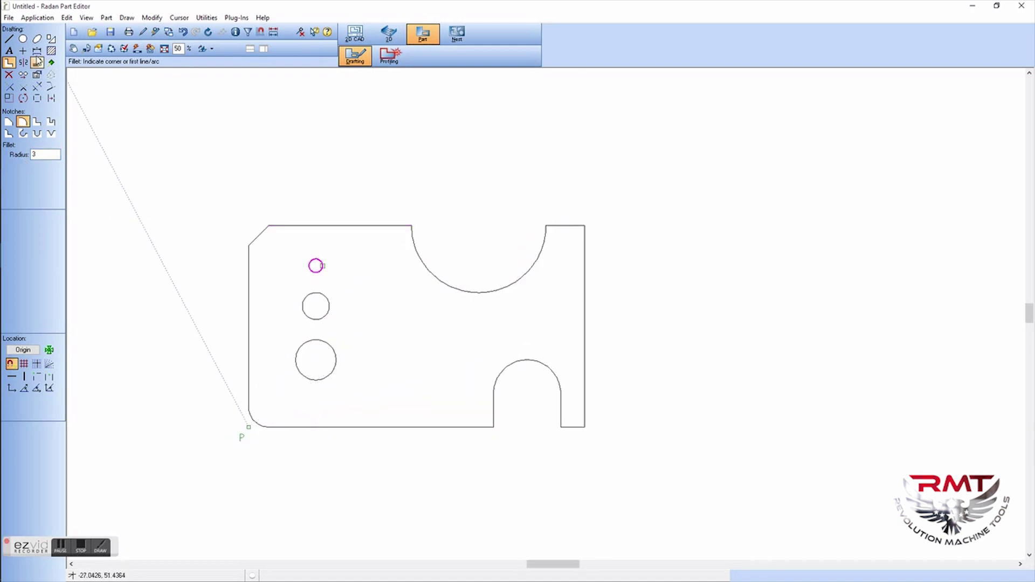
left_click(9, 38)
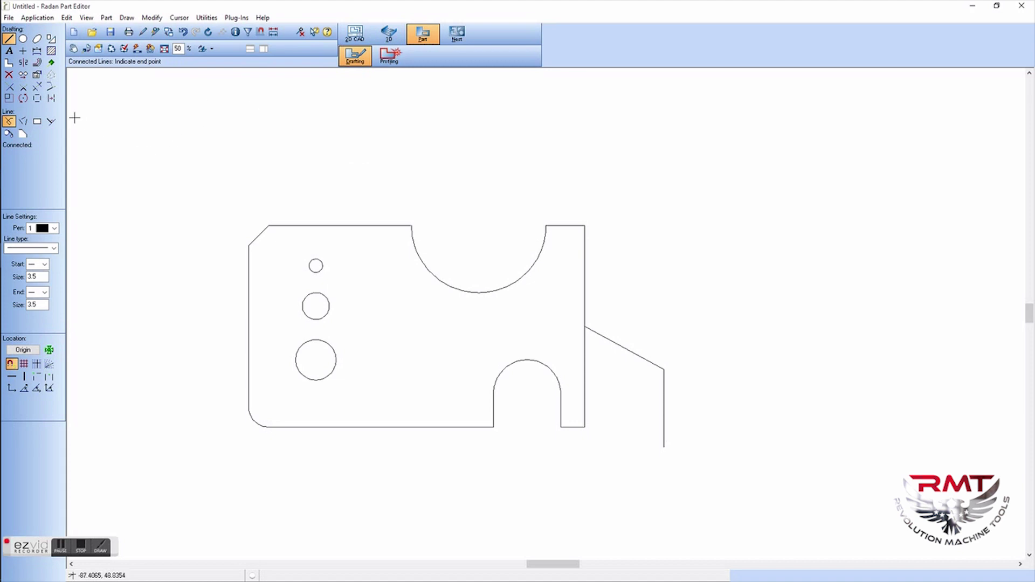
Step: Draw the sloped right-side extension, merge it with the vertical line, and fillet the outer corner
left_click(23, 121)
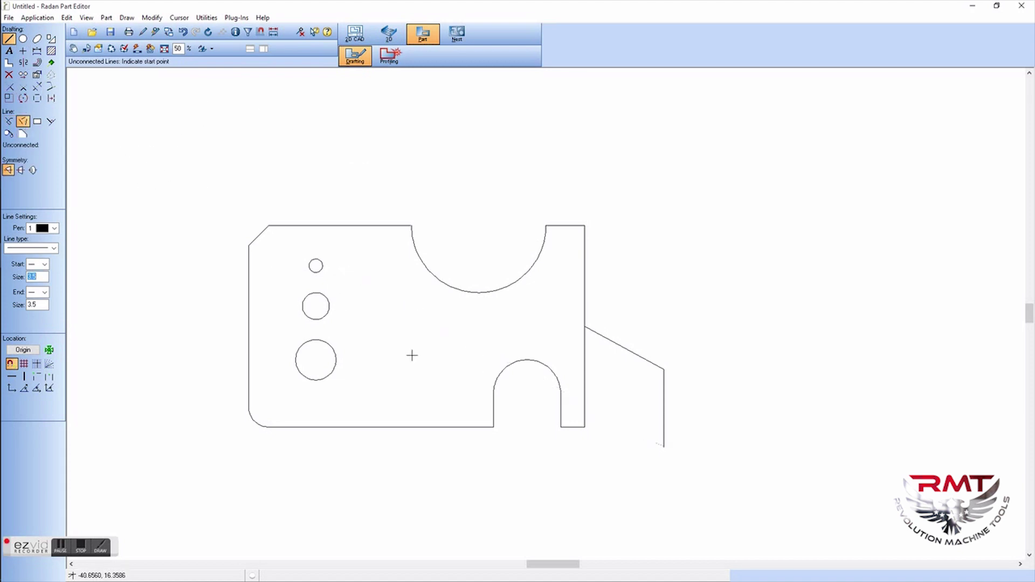
left_click(645, 389)
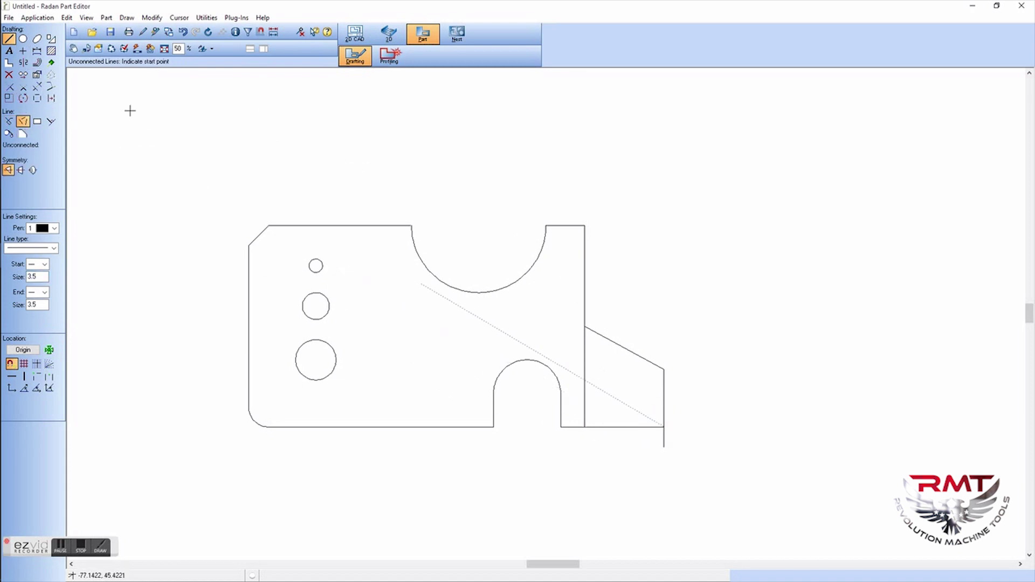
left_click(23, 86)
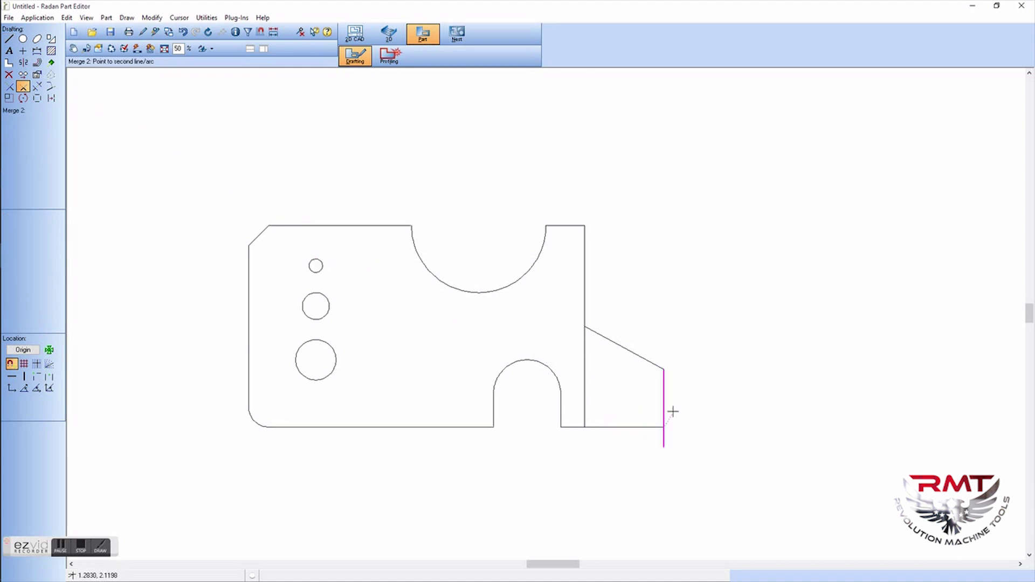
left_click(617, 342)
left_click(585, 286)
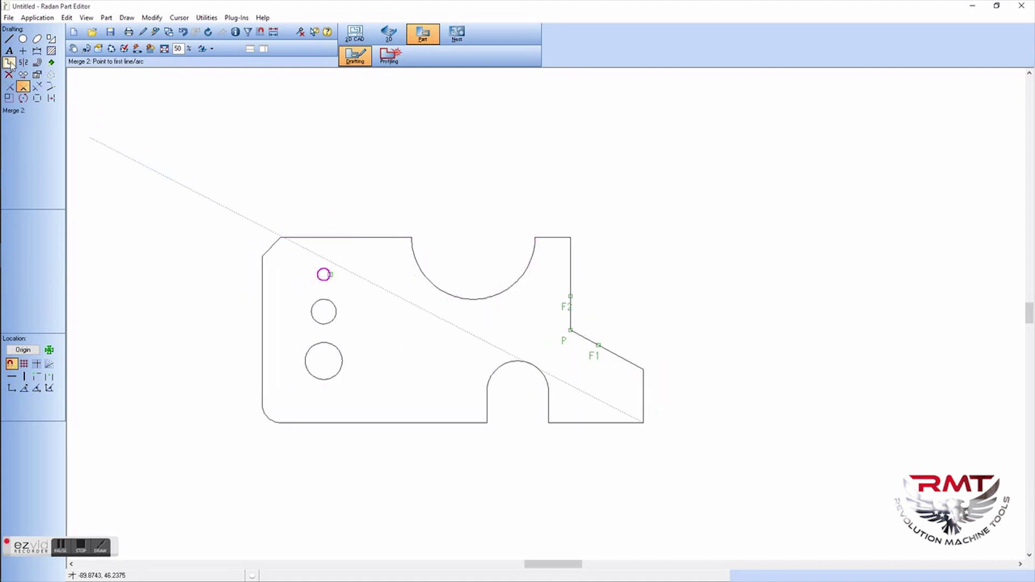
left_click(10, 63)
left_click(653, 349)
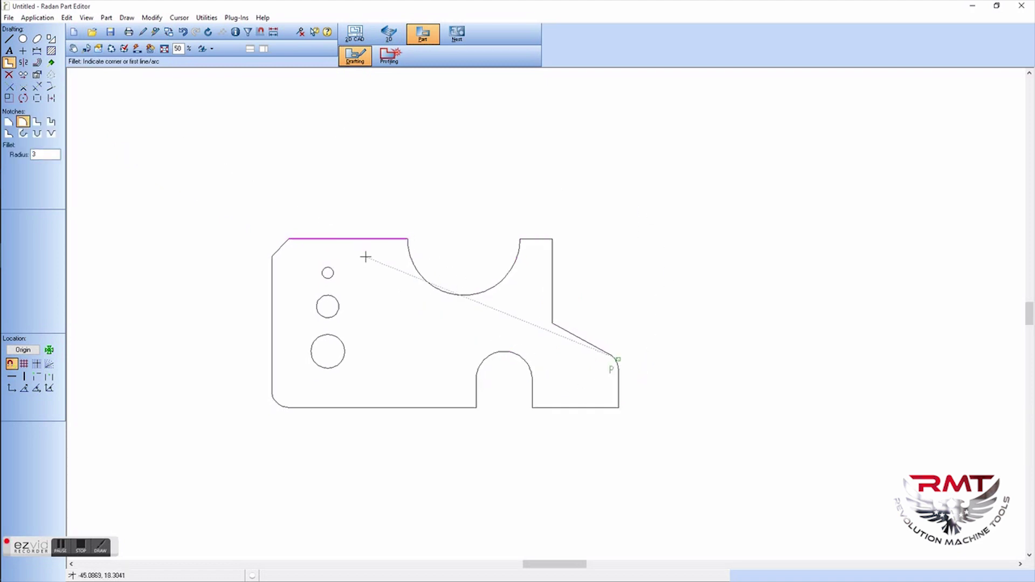
Step: Set the text font to Bauhaus 93 and enter MARKING in the Multiline Text Editor
left_click(9, 51)
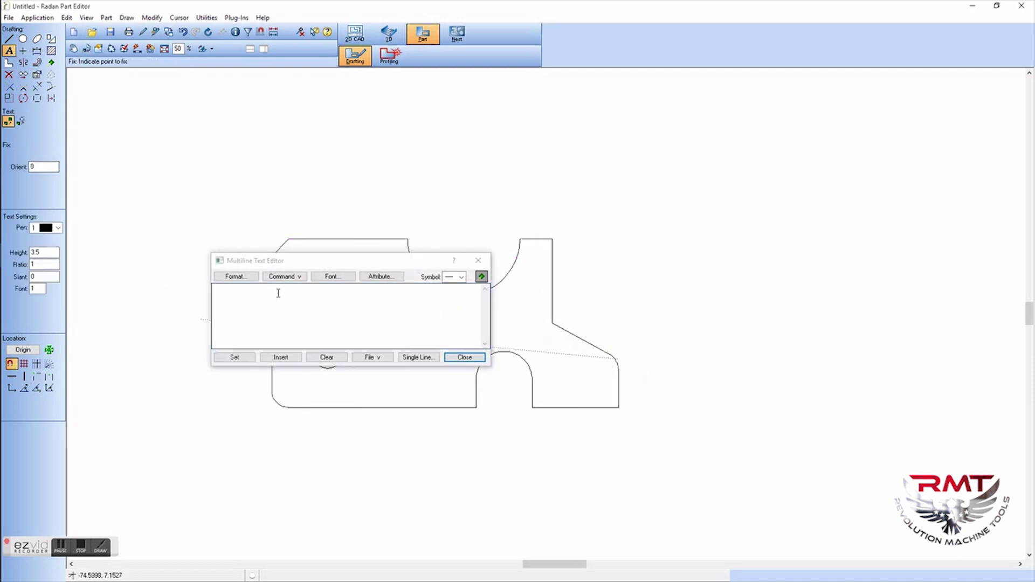
left_click(331, 277)
scroll(323, 302, "down", 6)
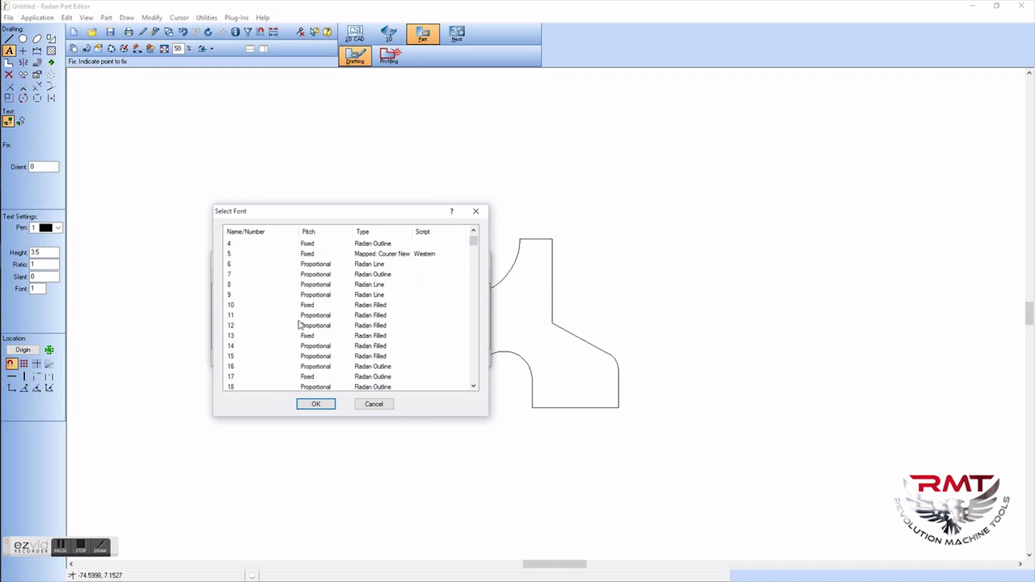
left_click(238, 347)
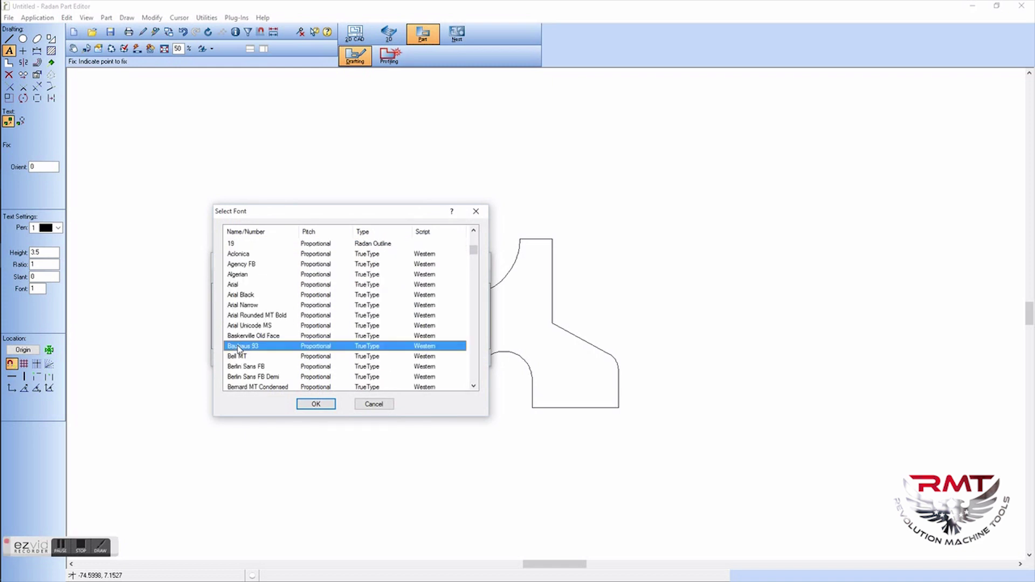
left_click(315, 404)
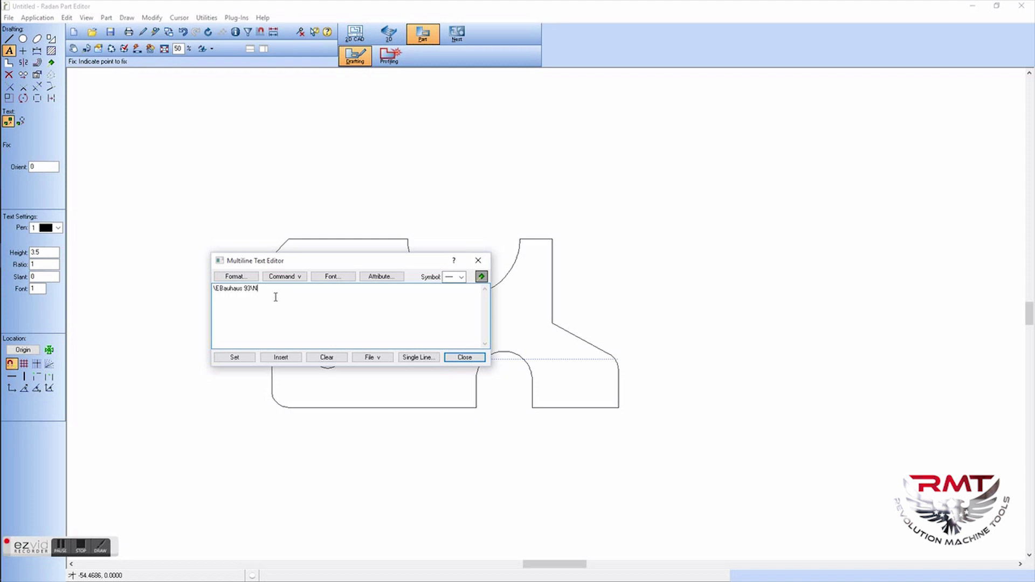
type("m")
left_click_drag(399, 265, 440, 112)
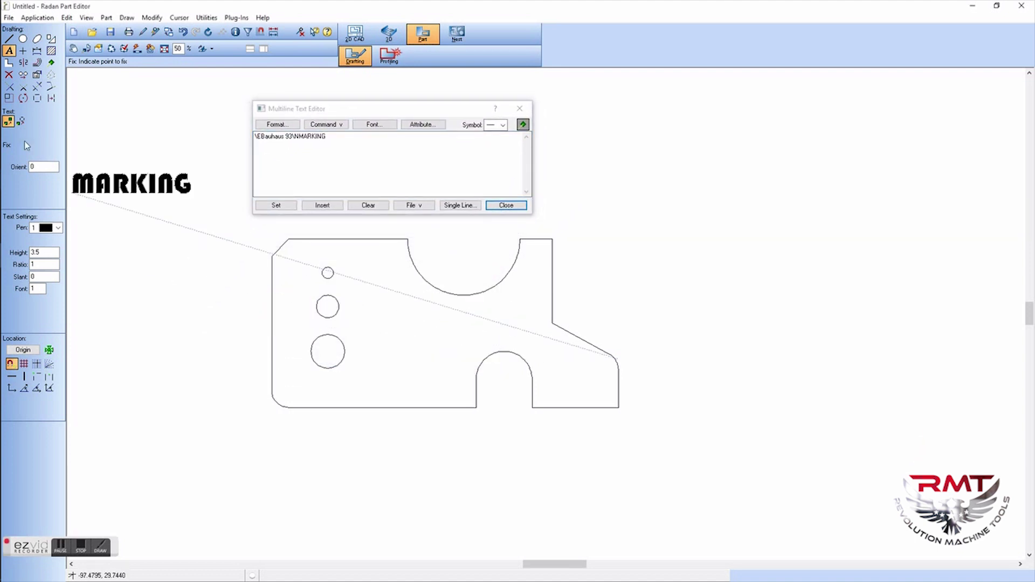
Step: Set the text to Realise with pen 5 (cyan) and place MARKING near the part's centre
left_click(20, 121)
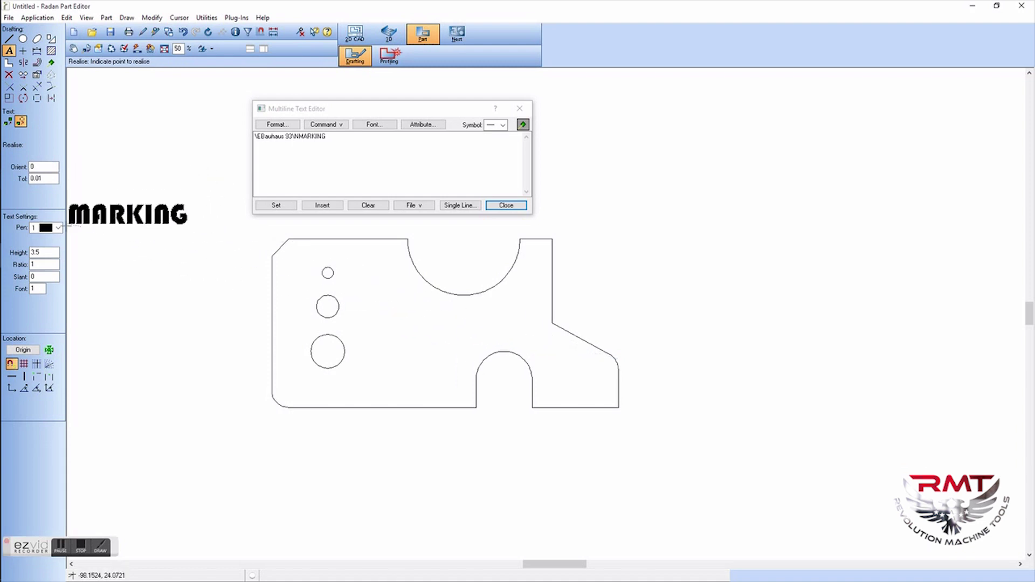
left_click(58, 228)
left_click(48, 278)
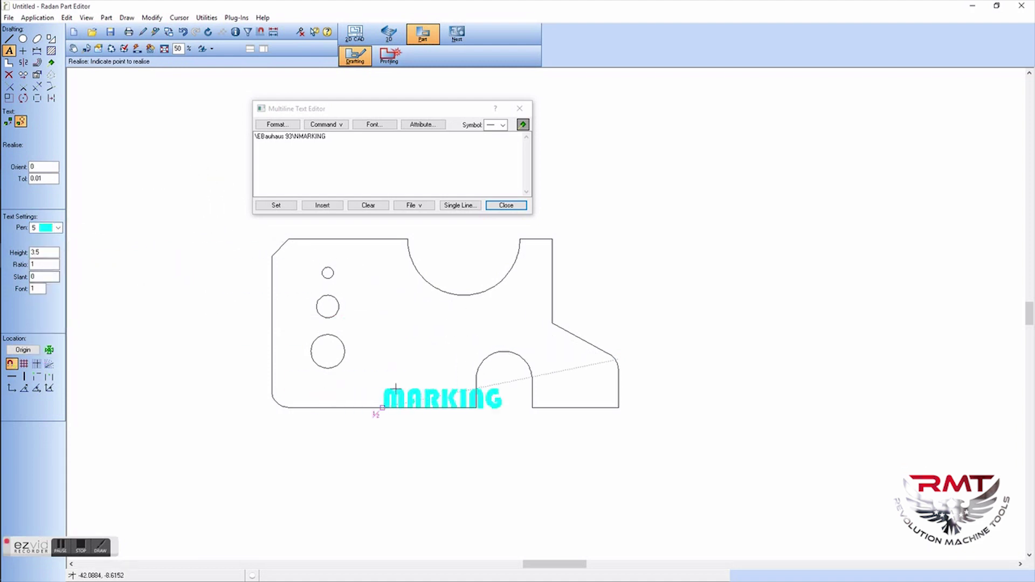
left_click(385, 333)
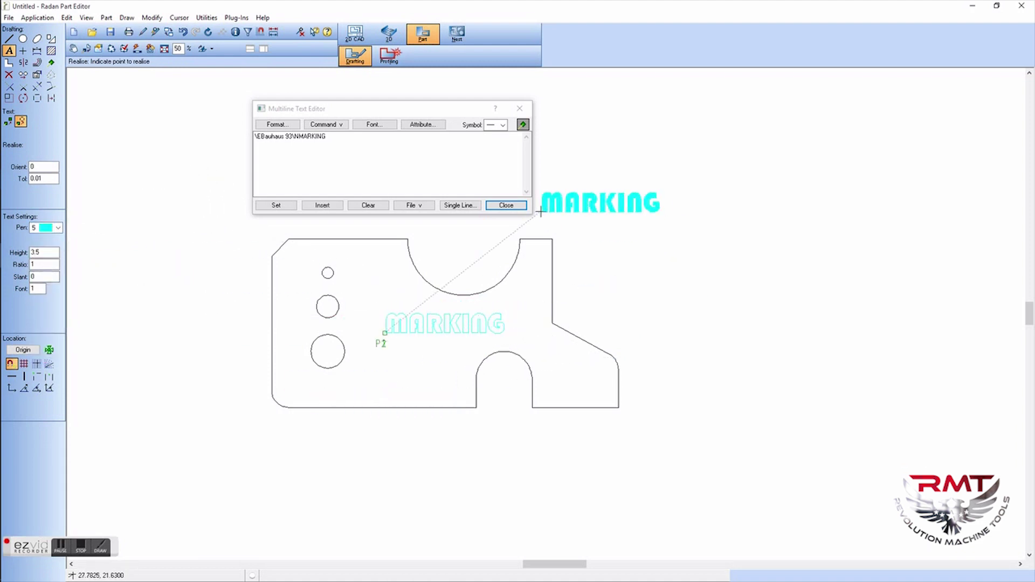
Step: Close the Multiline Text Editor and stop placing text
left_click(505, 205)
scroll(492, 216, "up", 4)
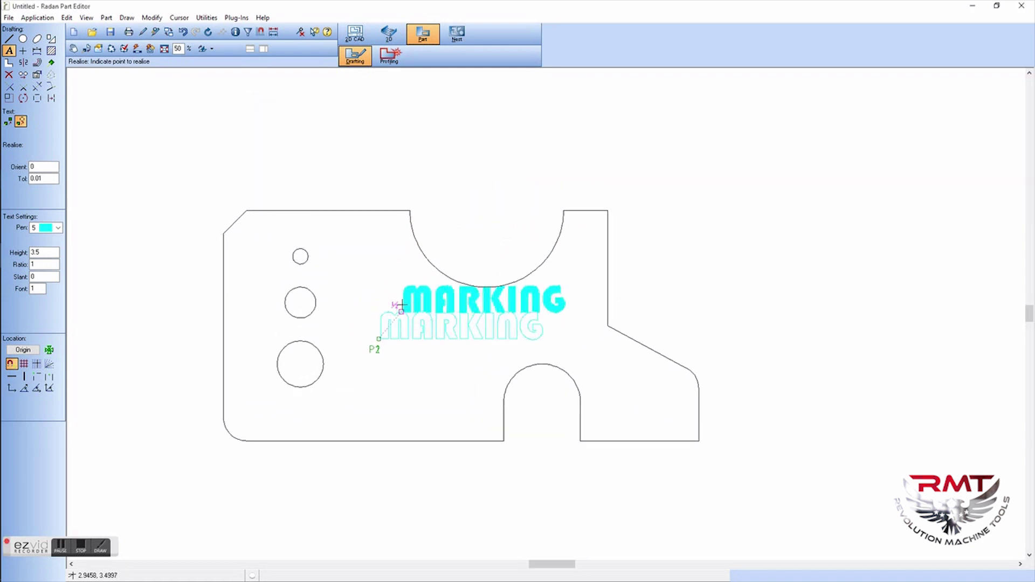
key("Escape")
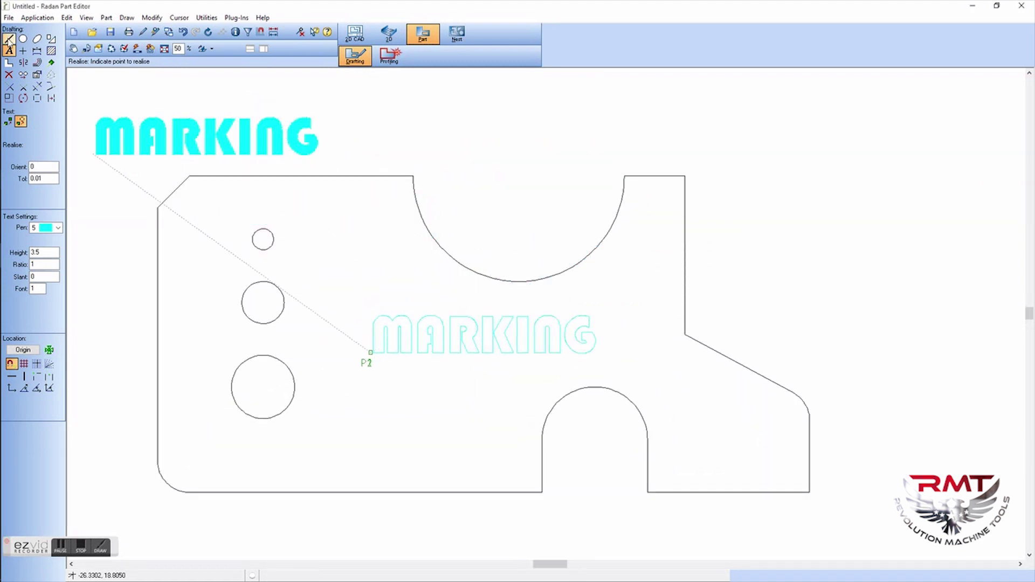
scroll(433, 272, "down", 1)
scroll(429, 269, "down", 1)
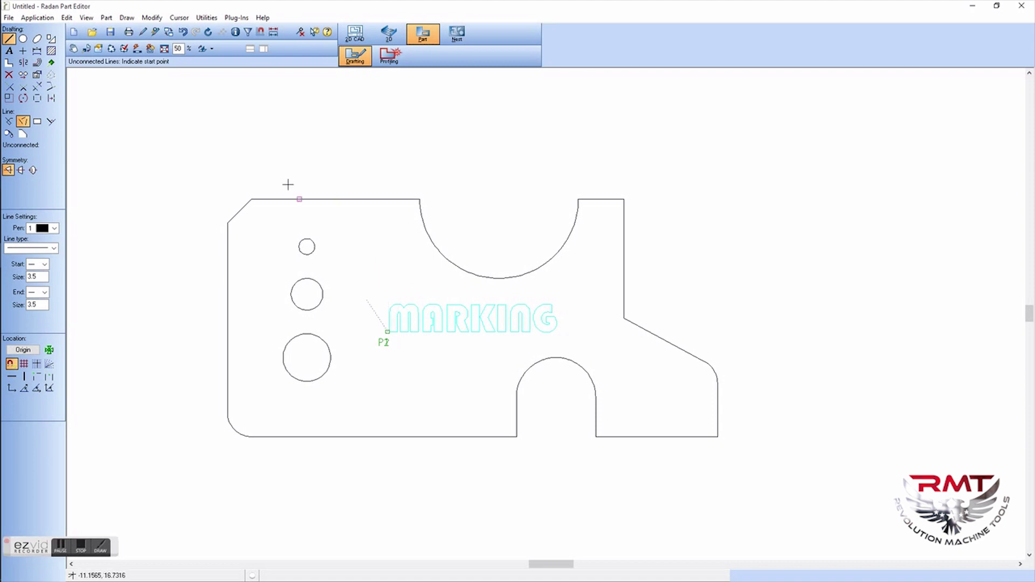
left_click(110, 33)
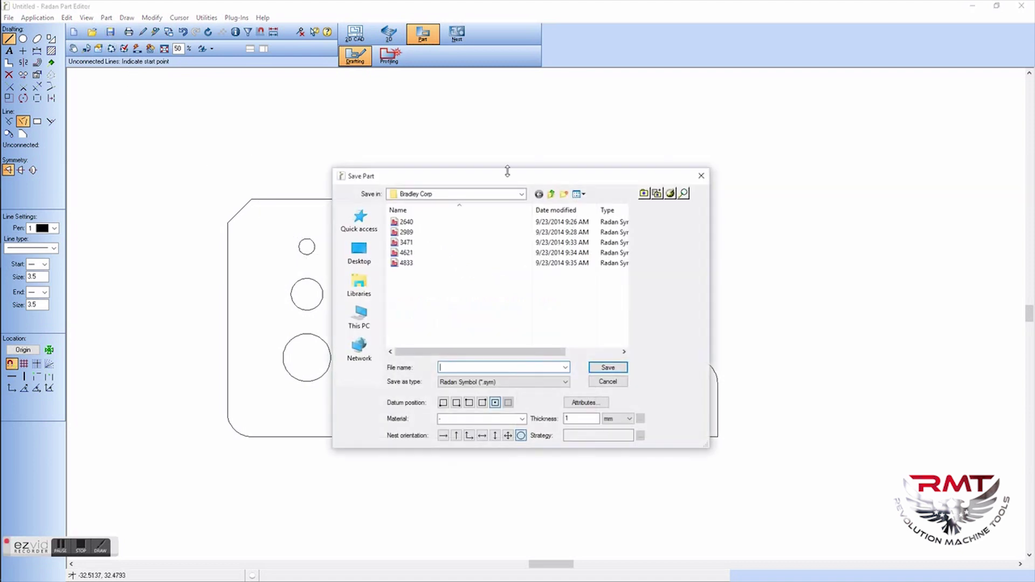
Step: Go up to the Desktop folder and name the part TEST PART
left_click(553, 194)
left_click(553, 194)
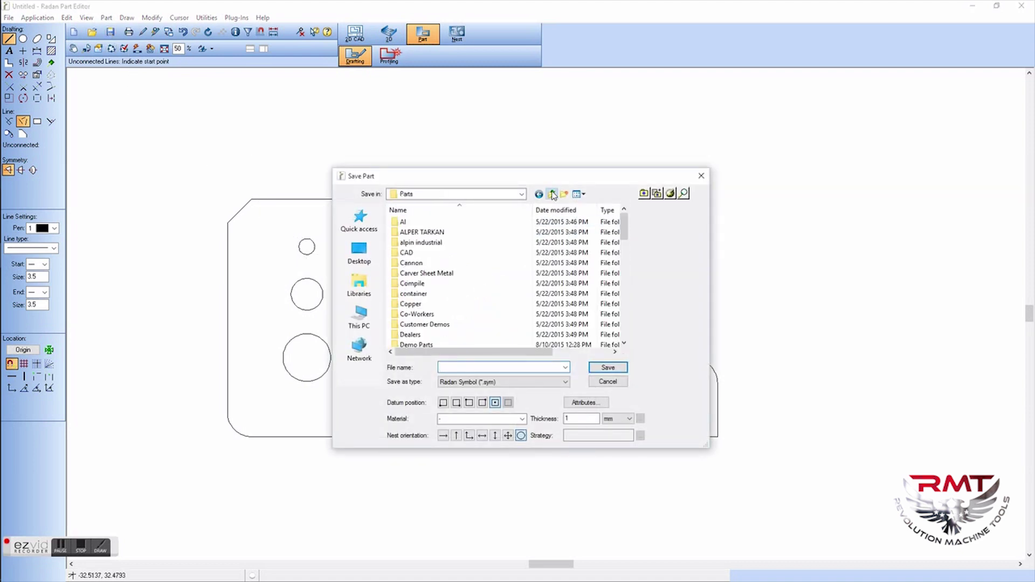
left_click(553, 194)
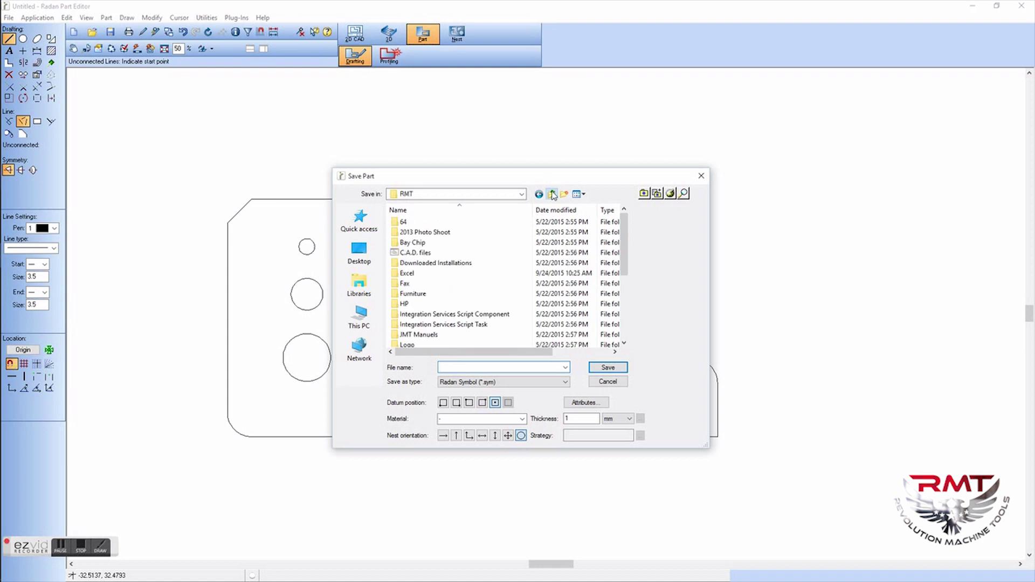
left_click(553, 194)
left_click(359, 252)
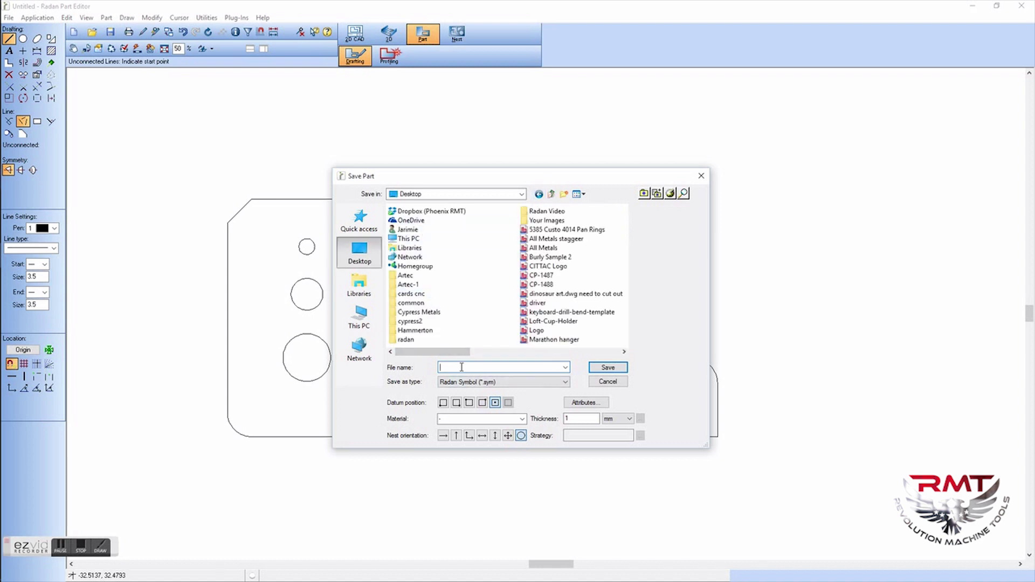
type("TEST PART")
Step: Set the material to Aluminium with 6 mm standard thickness and save the part
left_click(522, 419)
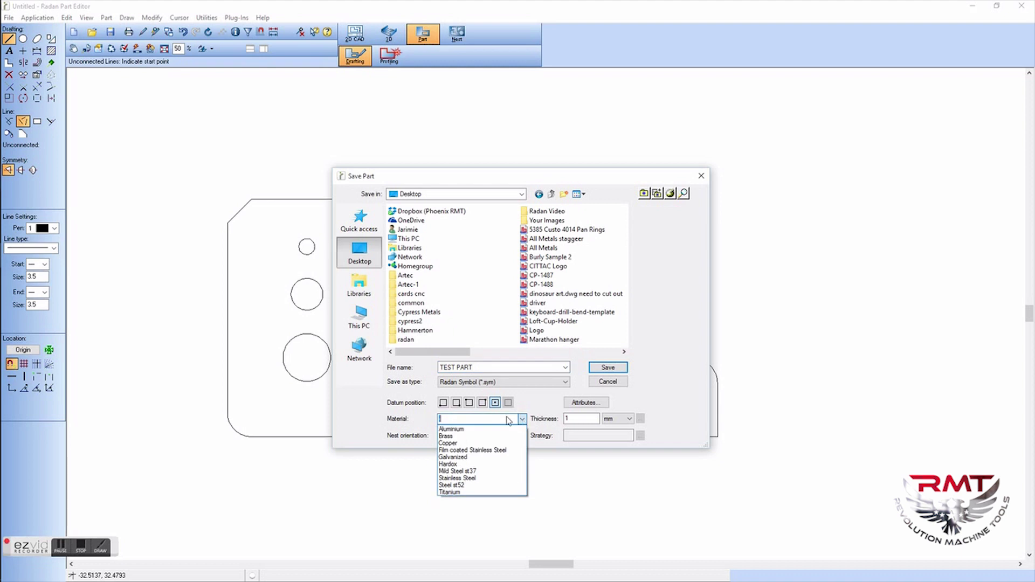
left_click(475, 432)
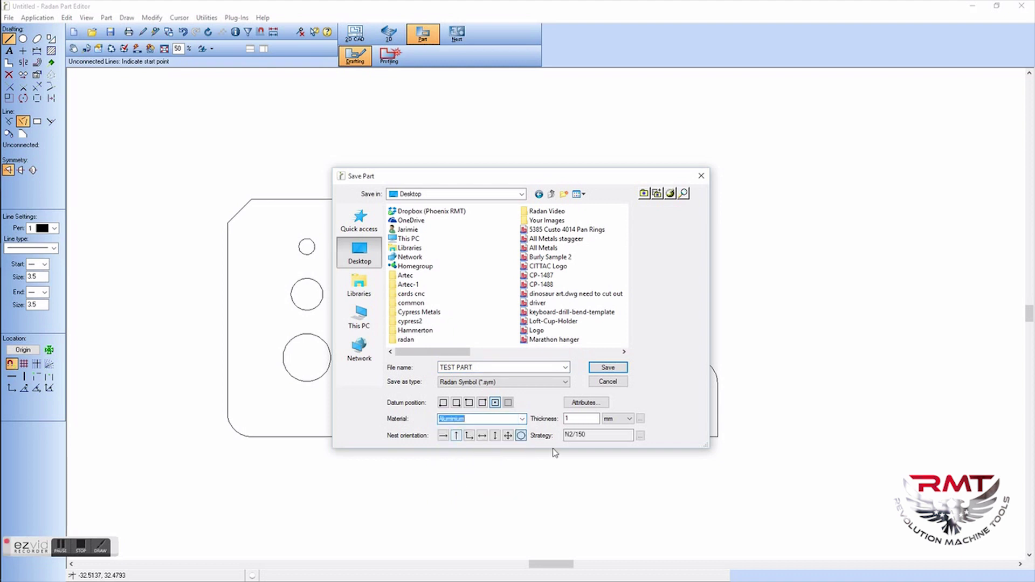
left_click(640, 419)
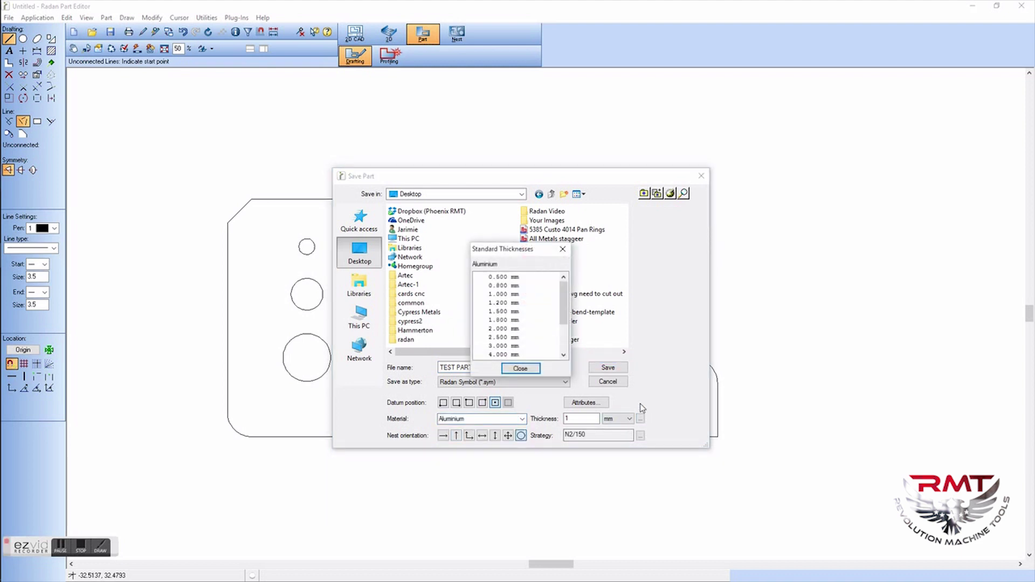
left_click(564, 356)
left_click(564, 356)
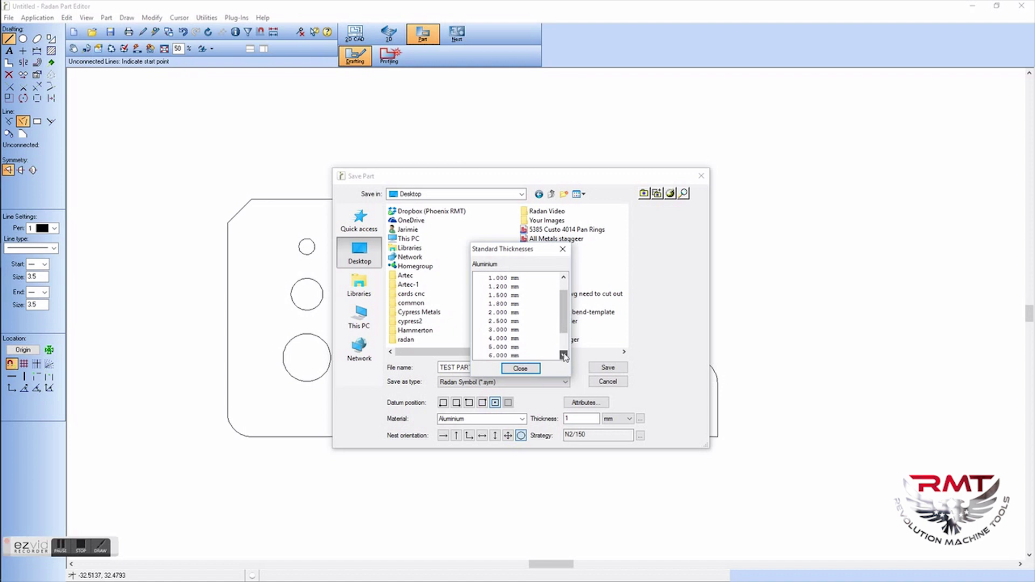
double_click(501, 355)
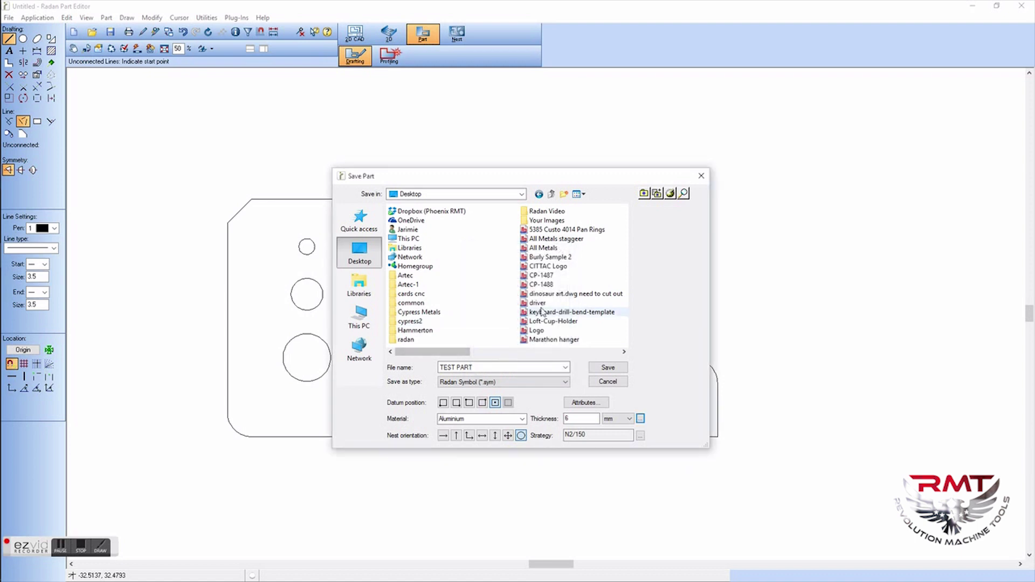
left_click(608, 367)
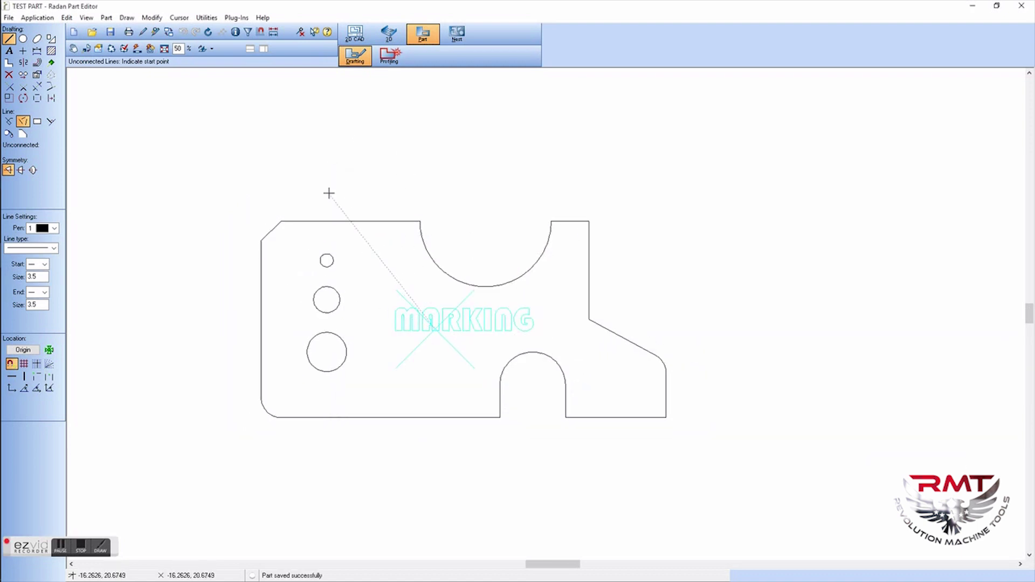
left_click(456, 35)
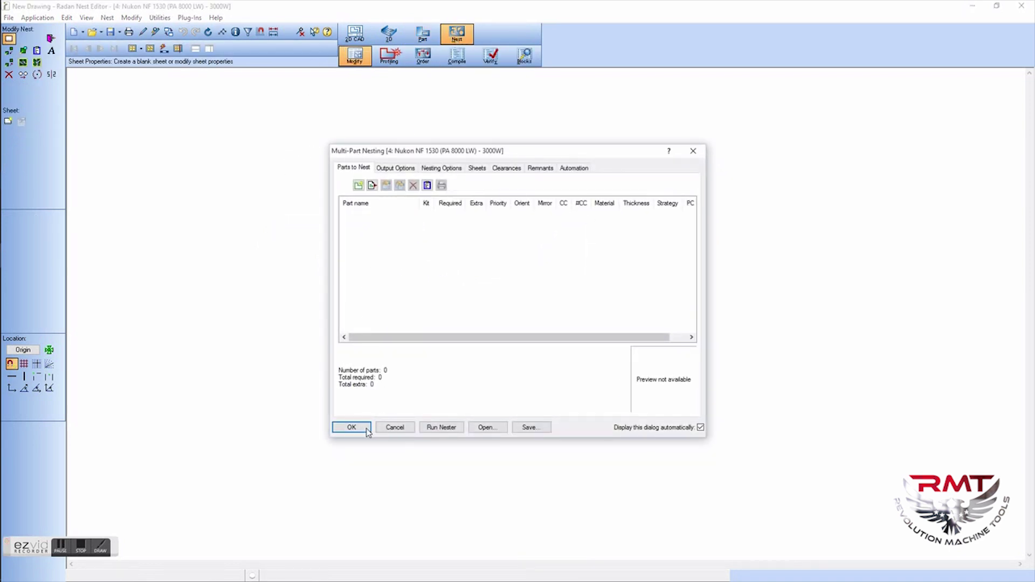
Step: Dismiss Multi-Part Nesting and start a new sheet of standard Aluminium, 6 mm thick
left_click(366, 429)
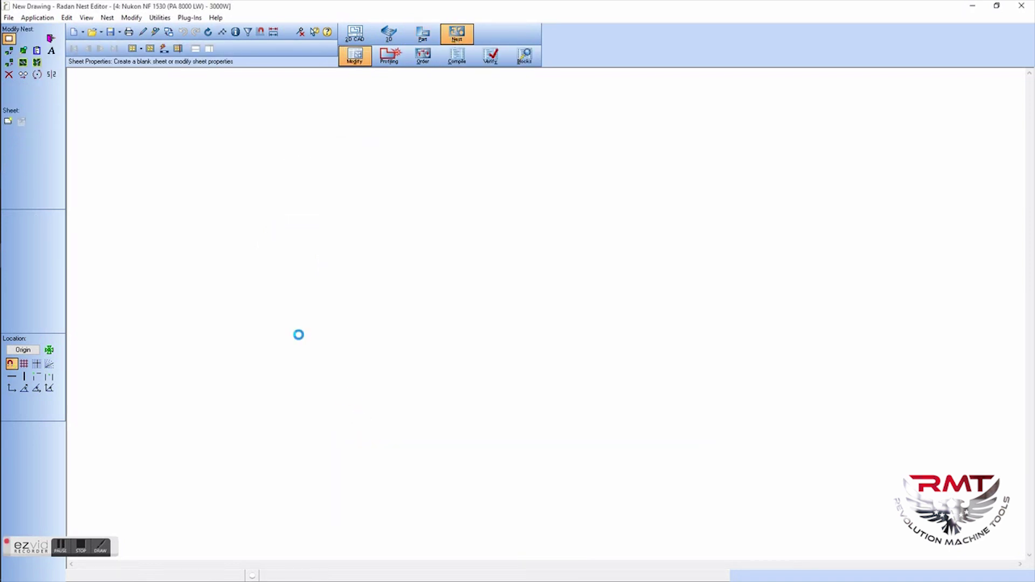
left_click(8, 122)
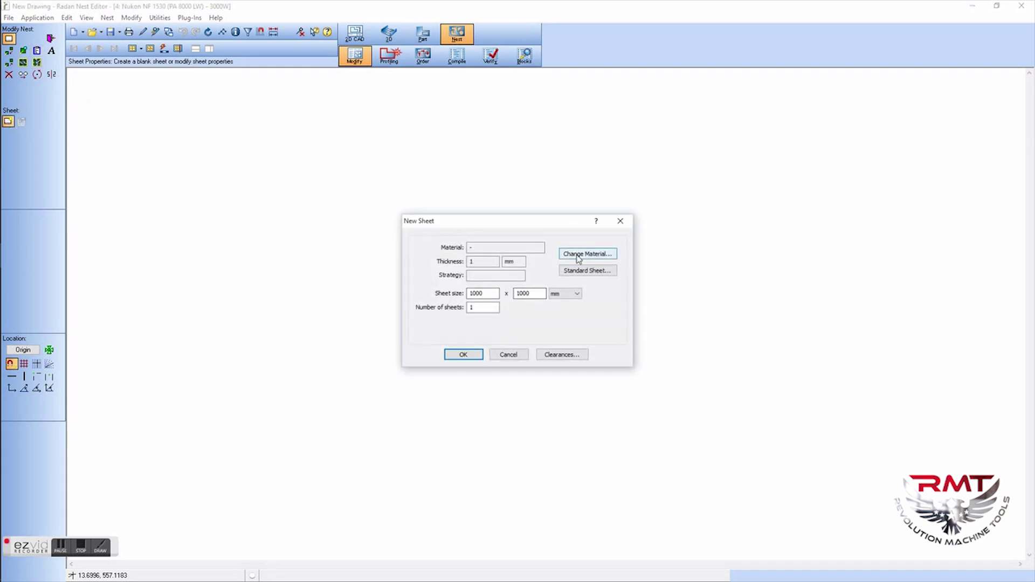
left_click(577, 255)
left_click(601, 272)
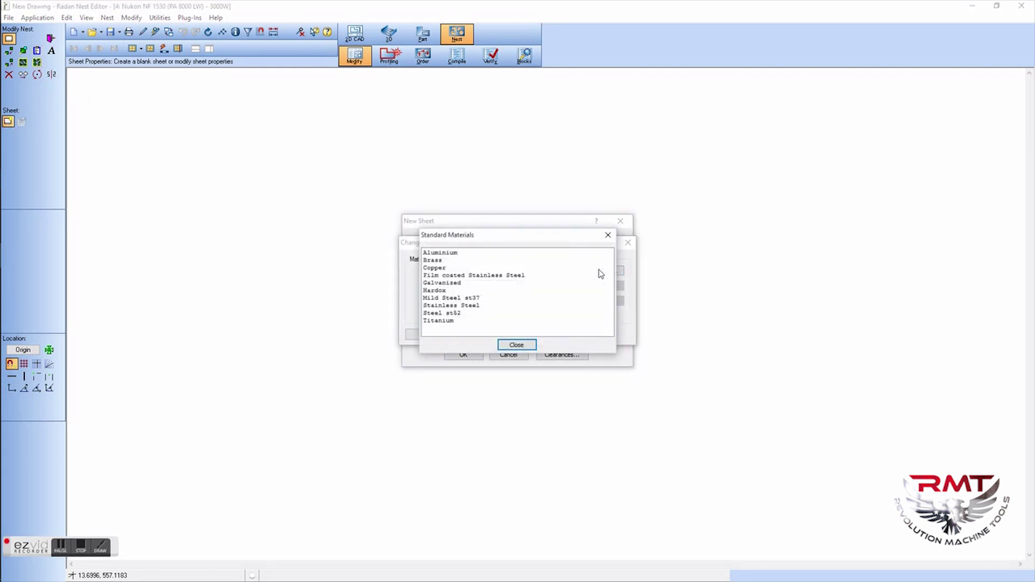
double_click(457, 253)
left_click(601, 286)
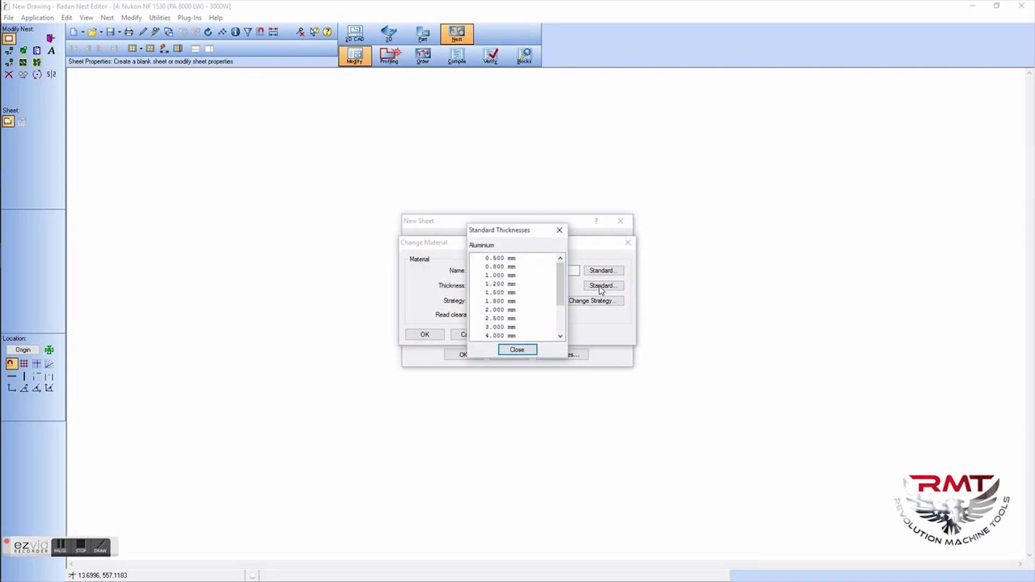
left_click(561, 337)
left_click(561, 337)
double_click(495, 335)
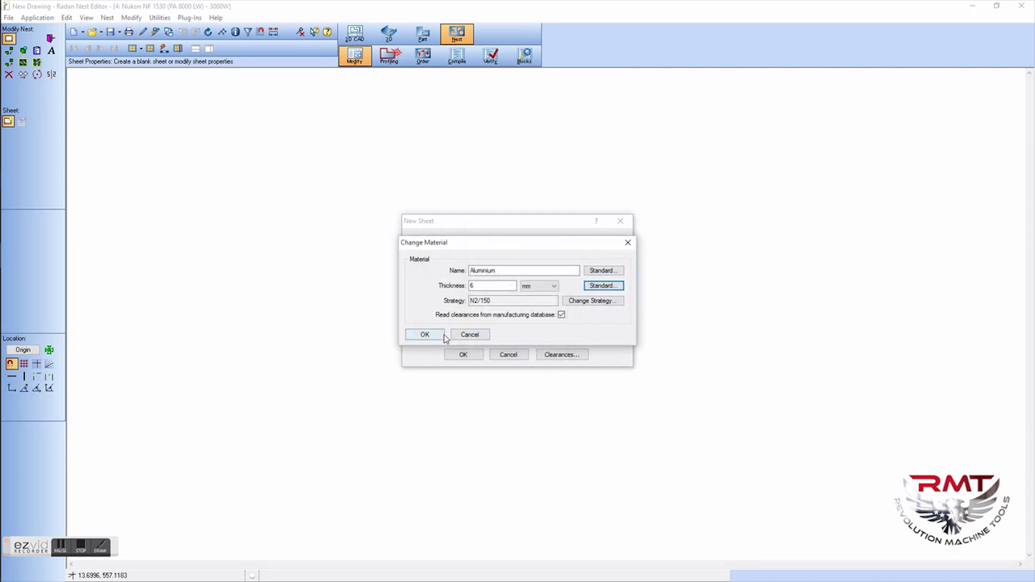
left_click(425, 335)
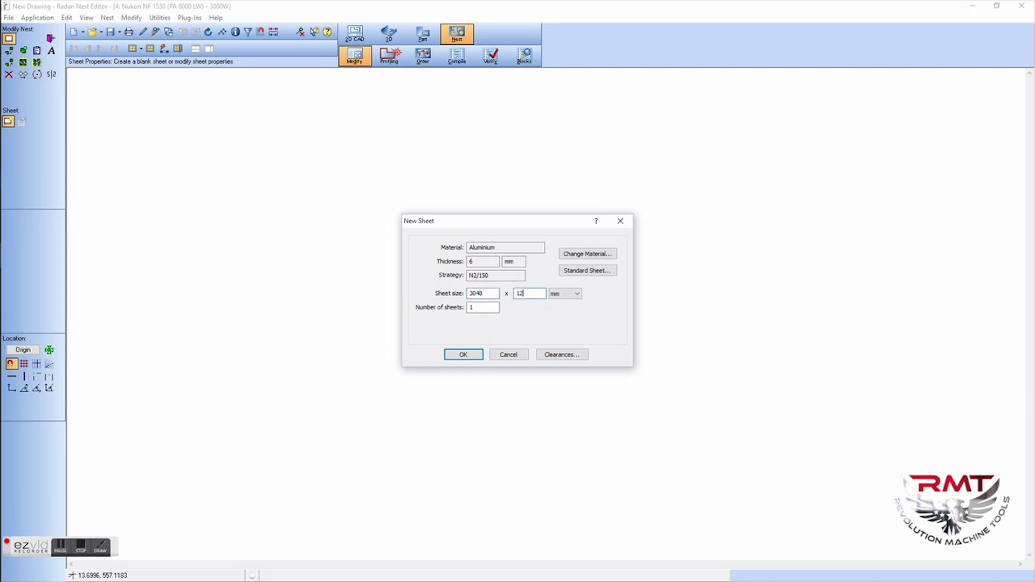
Step: Accept the new 3048 by 1219 sheet and recall TEST PART for window nesting
left_click(458, 357)
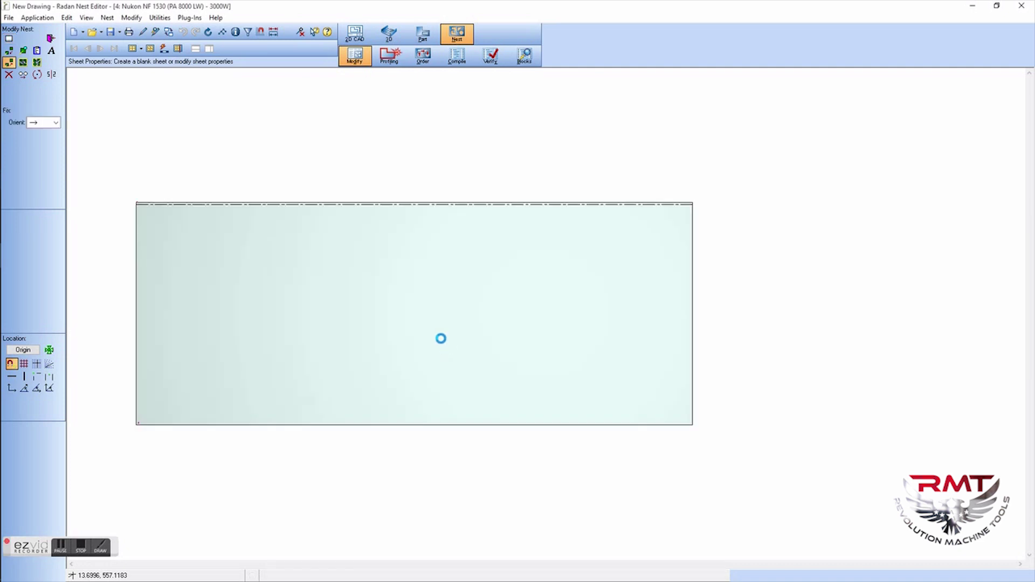
left_click(24, 52)
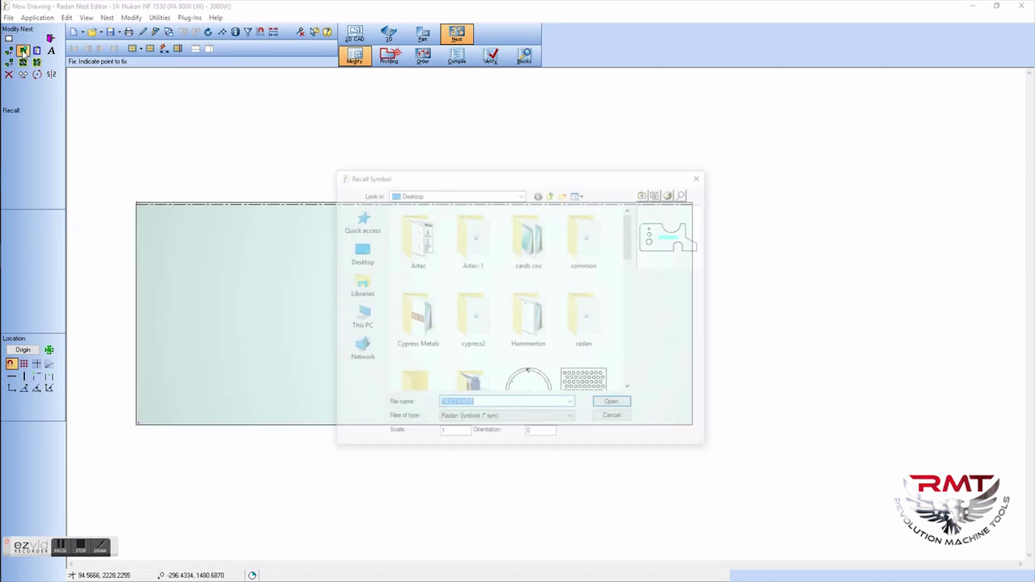
left_click(613, 404)
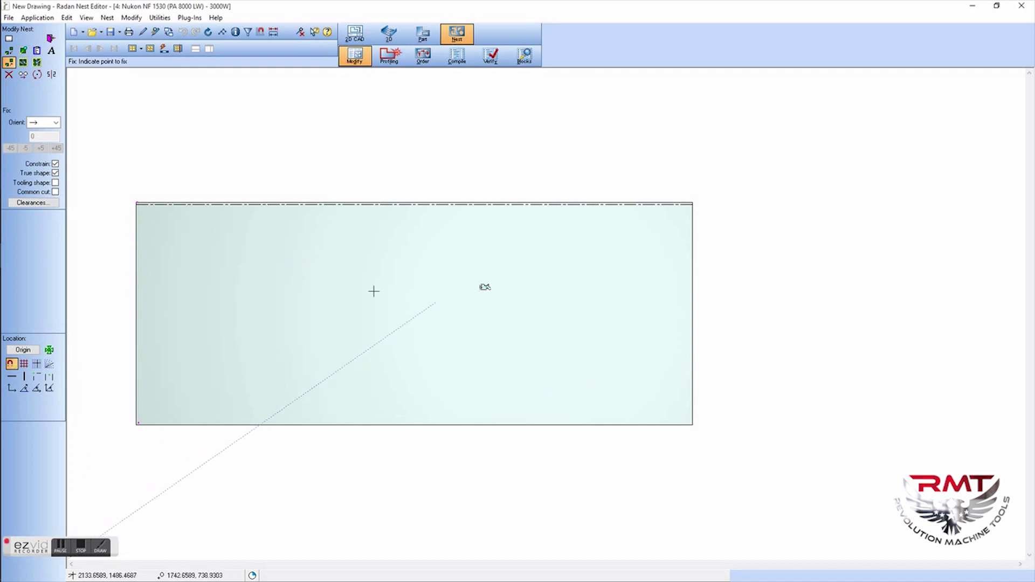
left_click(23, 63)
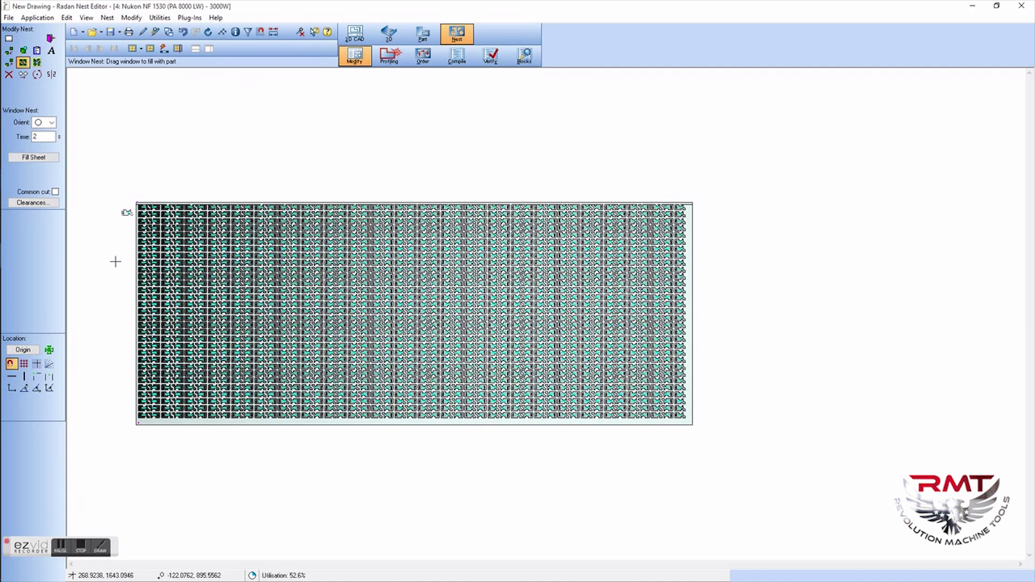
Step: Review the 52.6% utilisation trial fill, then undo it to empty the sheet
scroll(125, 176, "up", 2)
scroll(191, 236, "up", 3)
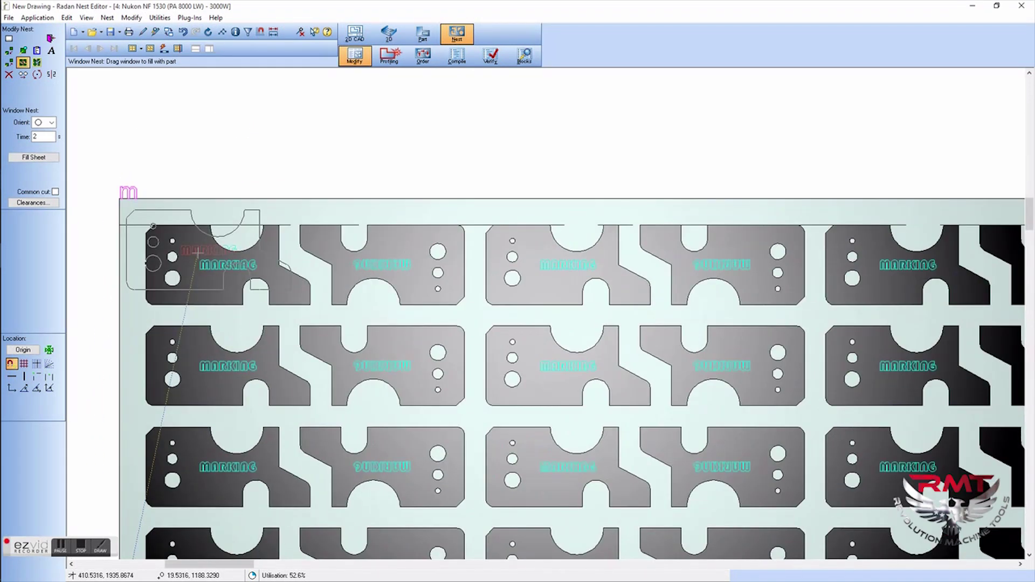
scroll(215, 226, "down", 1)
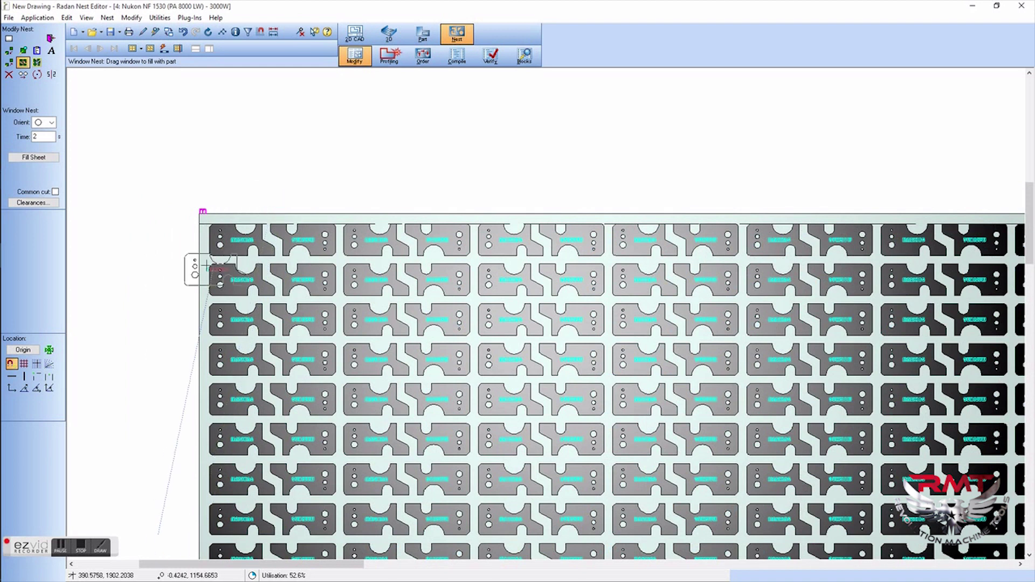
left_click(183, 33)
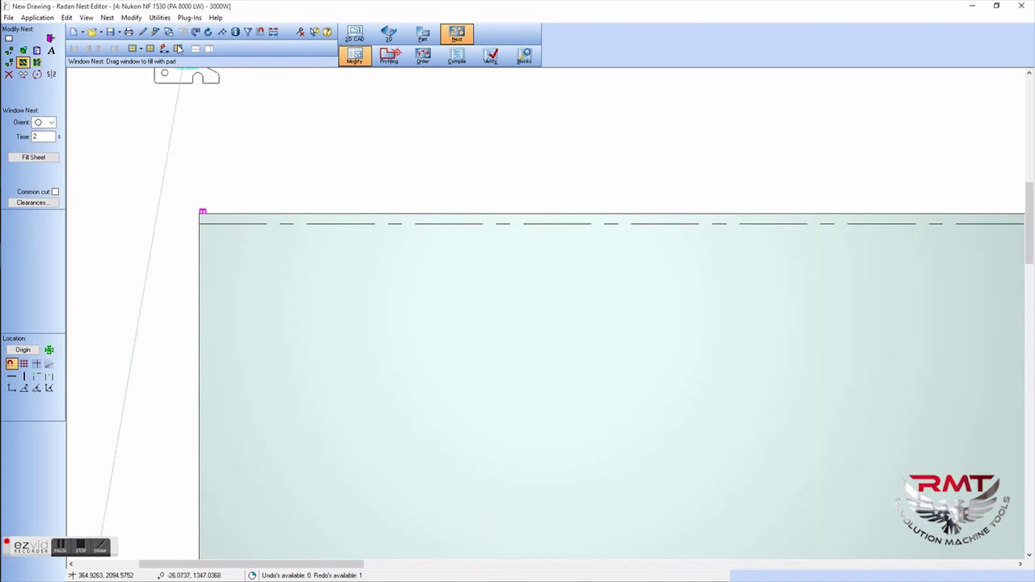
Step: Set all nesting clearances to 3 mm and fill the sheet with TEST PART
left_click(33, 202)
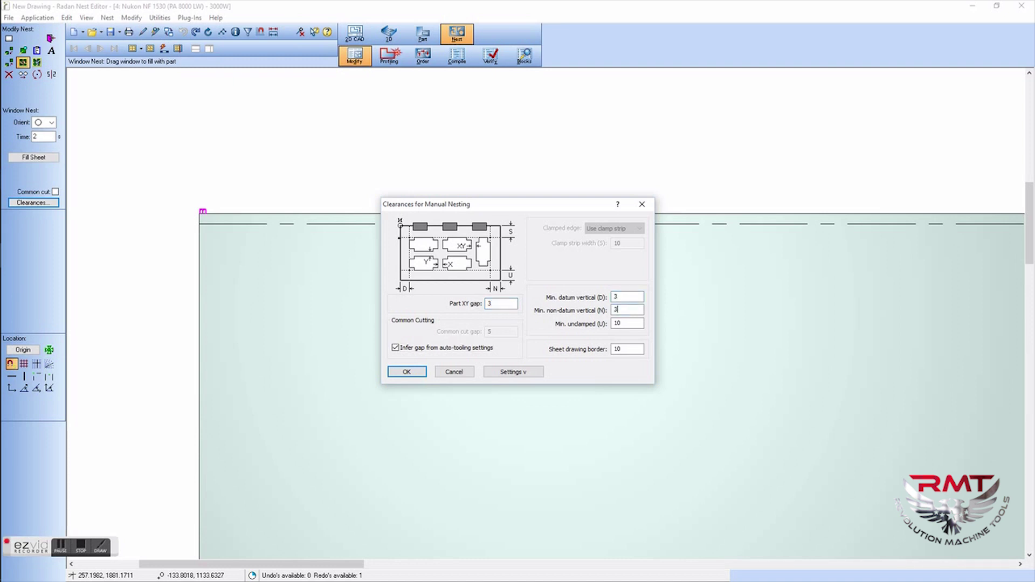
left_click(405, 372)
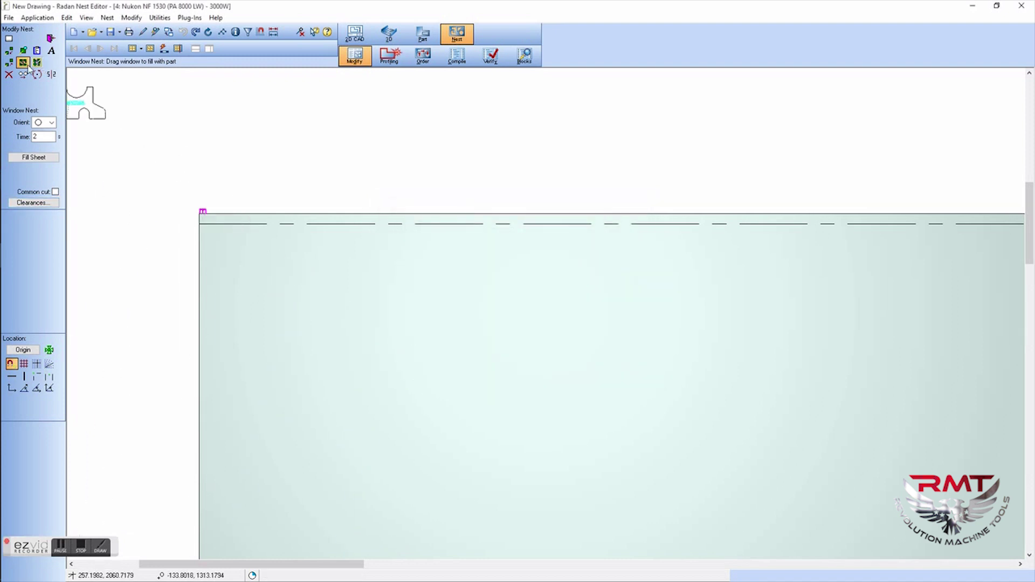
left_click(34, 158)
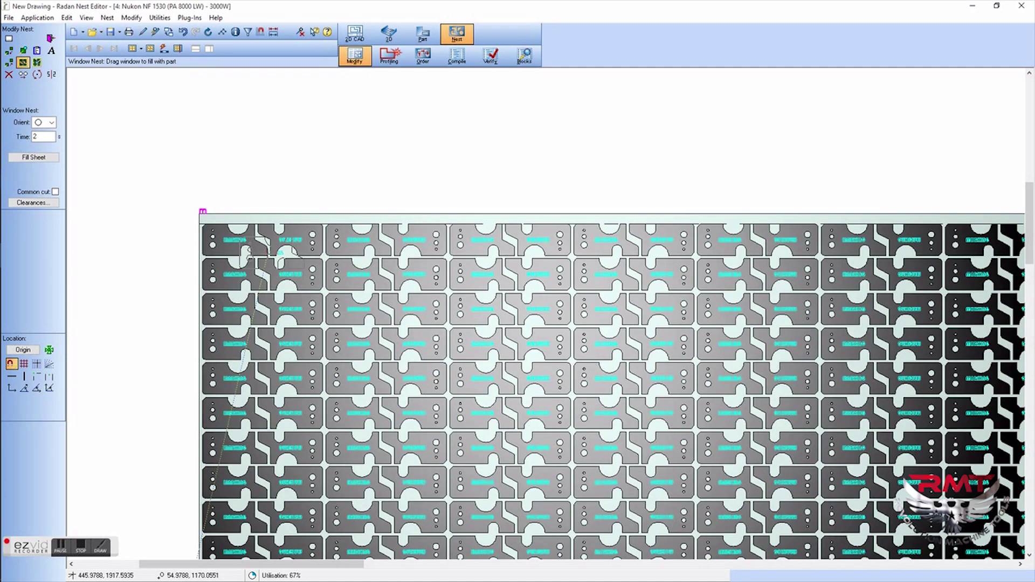
Step: Review the 67% fill, delete the nested parts, and move to the Part Editor
scroll(242, 218, "down", 3)
scroll(242, 217, "down", 4)
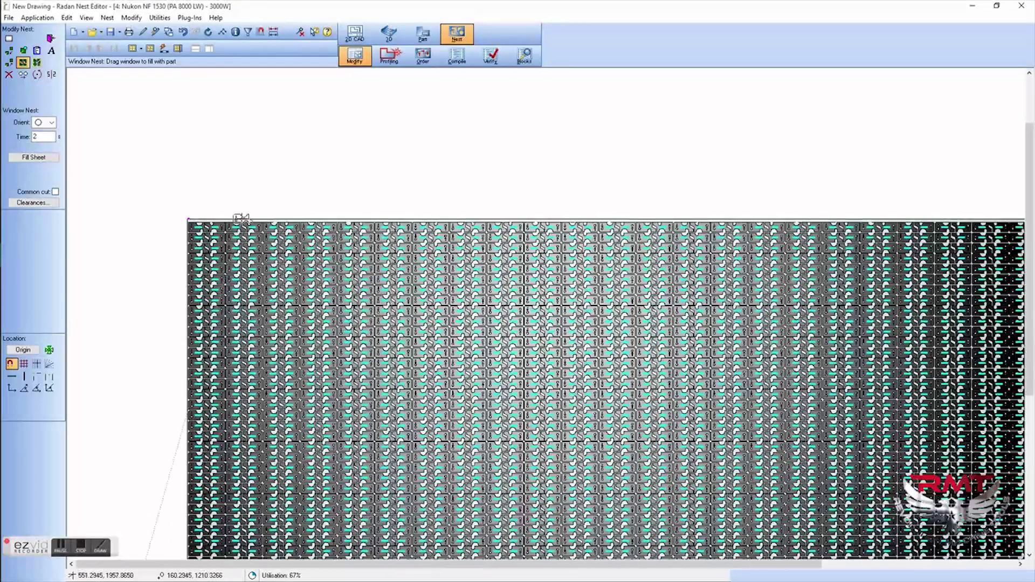
scroll(242, 217, "up", 1)
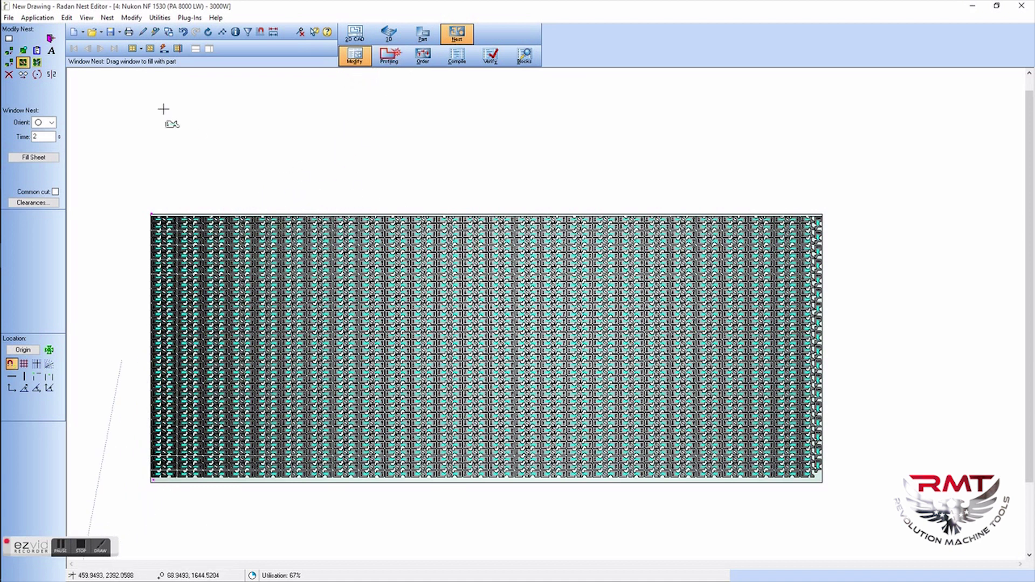
left_click(8, 76)
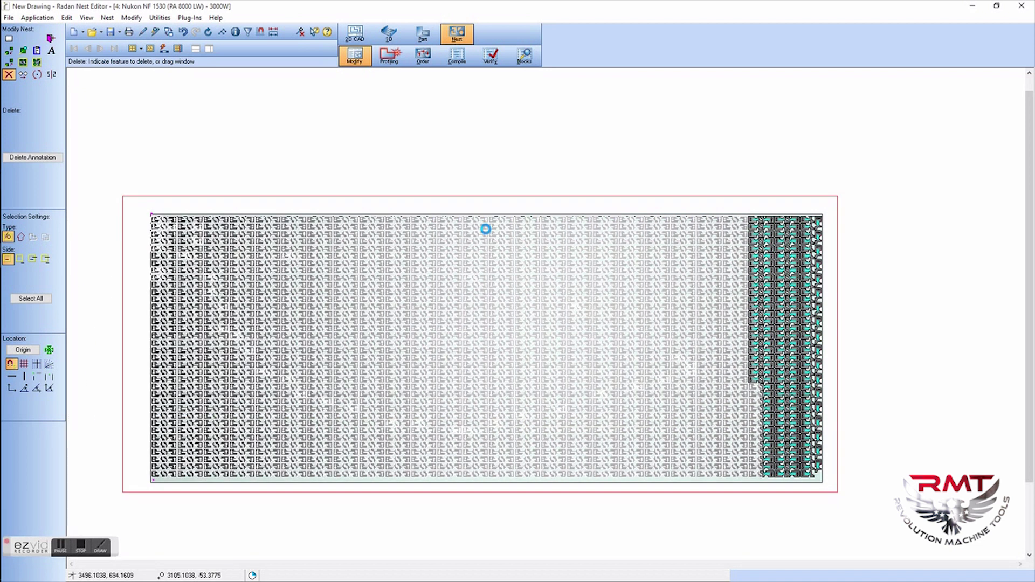
left_click(423, 34)
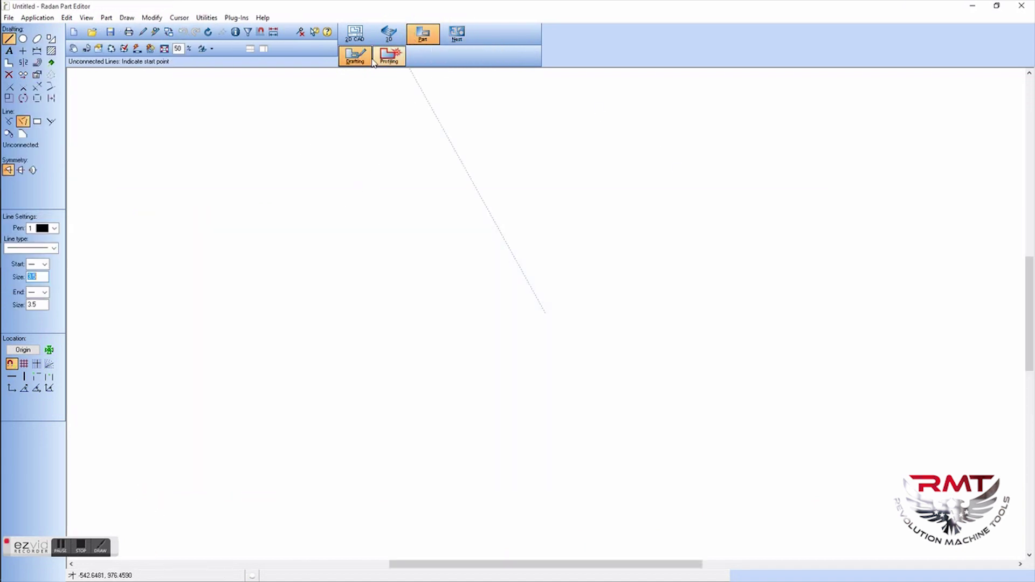
Step: Open TEST PART and window-scale the whole part up by a factor of 5
left_click(93, 31)
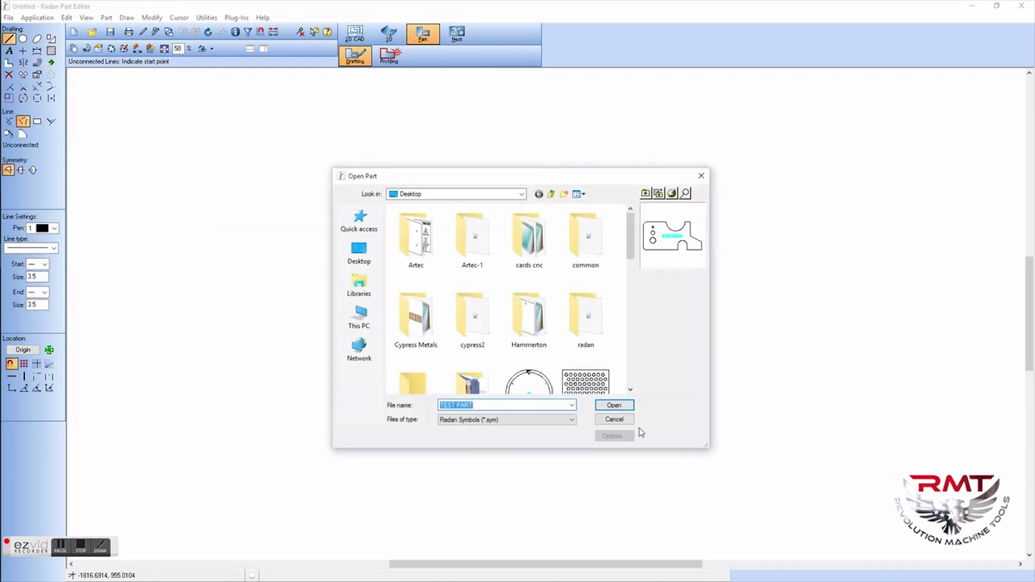
left_click(614, 405)
scroll(451, 282, "down", 5)
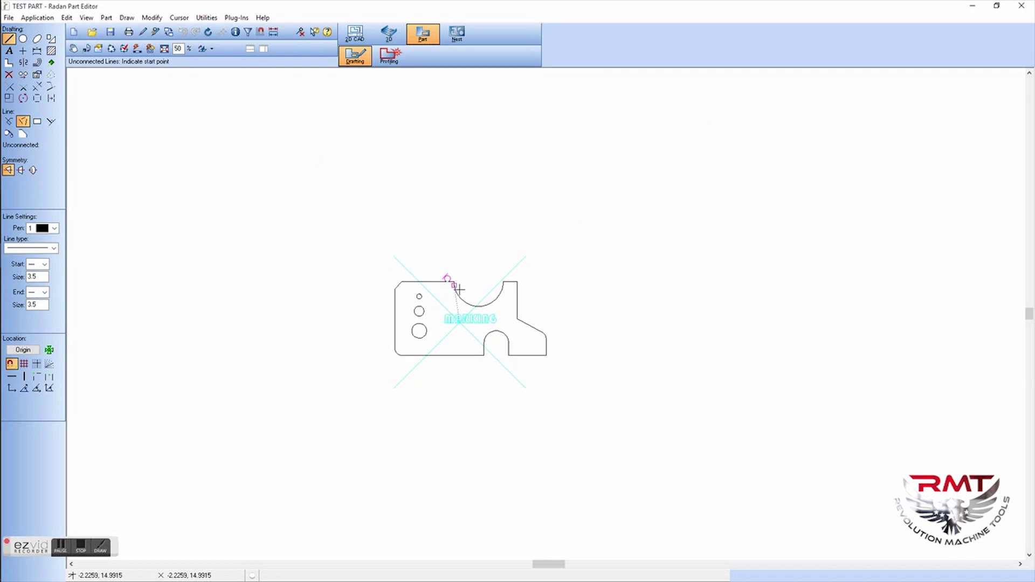
left_click(9, 98)
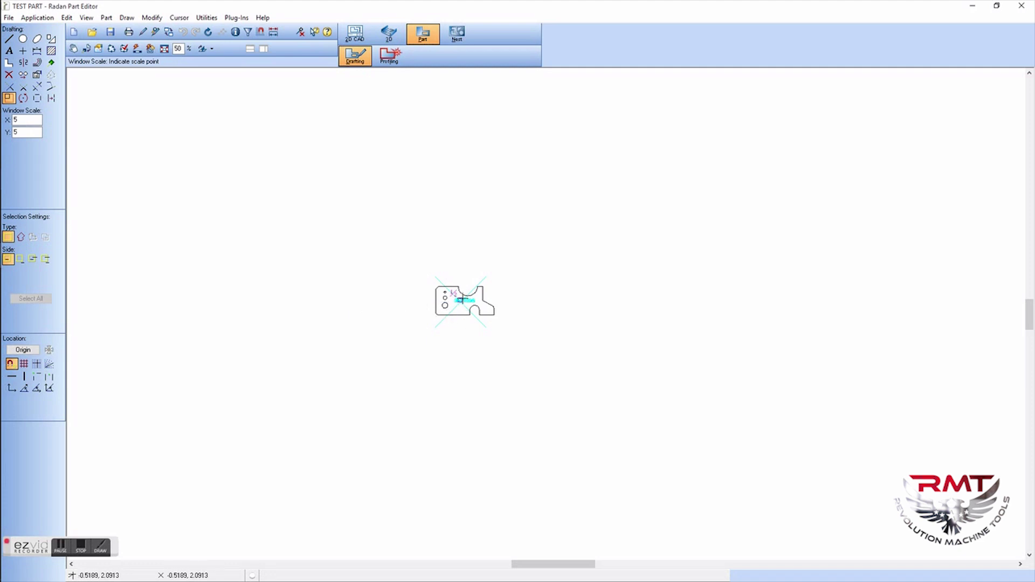
left_click(414, 268)
left_click(547, 354)
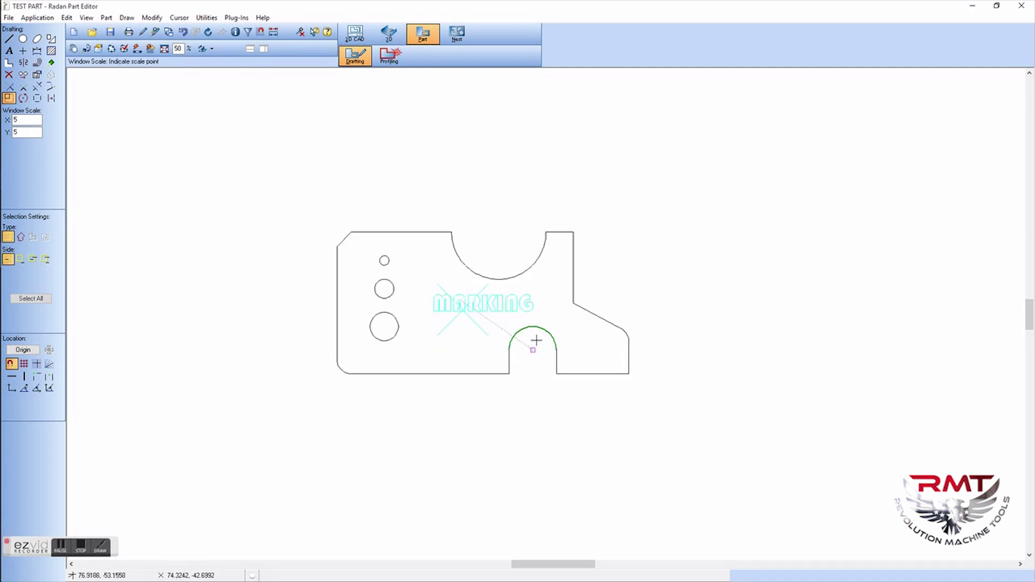
left_click(460, 305)
Step: Add linear dimensions for the 150.0 height and the 309.0 width
left_click(37, 52)
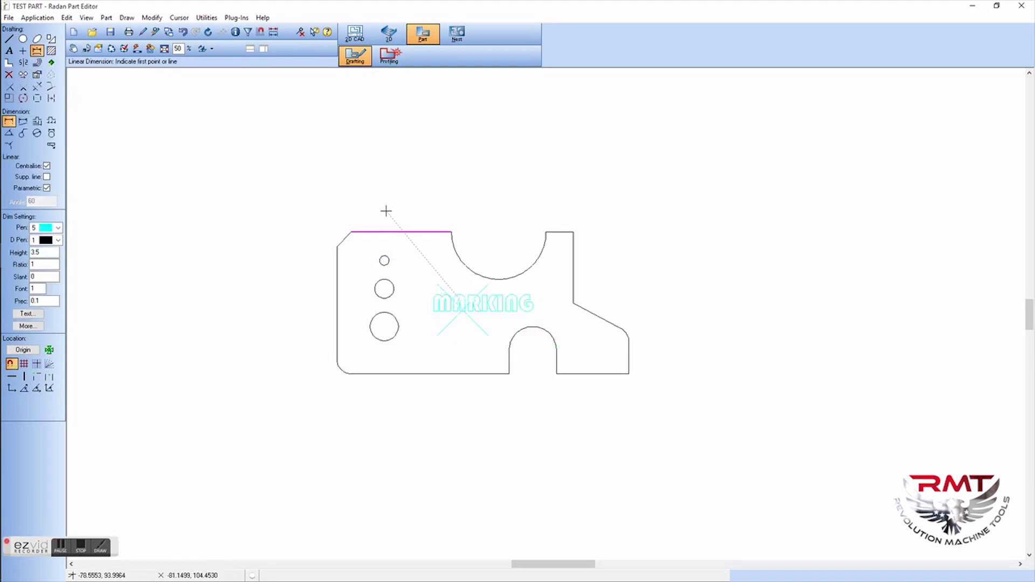
left_click(386, 232)
left_click(393, 374)
left_click(257, 347)
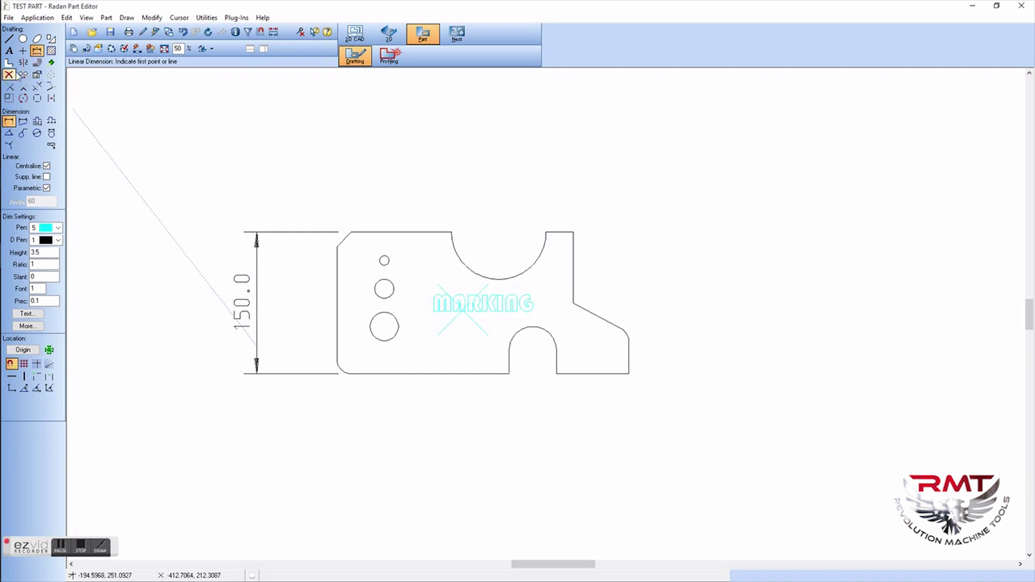
left_click(338, 345)
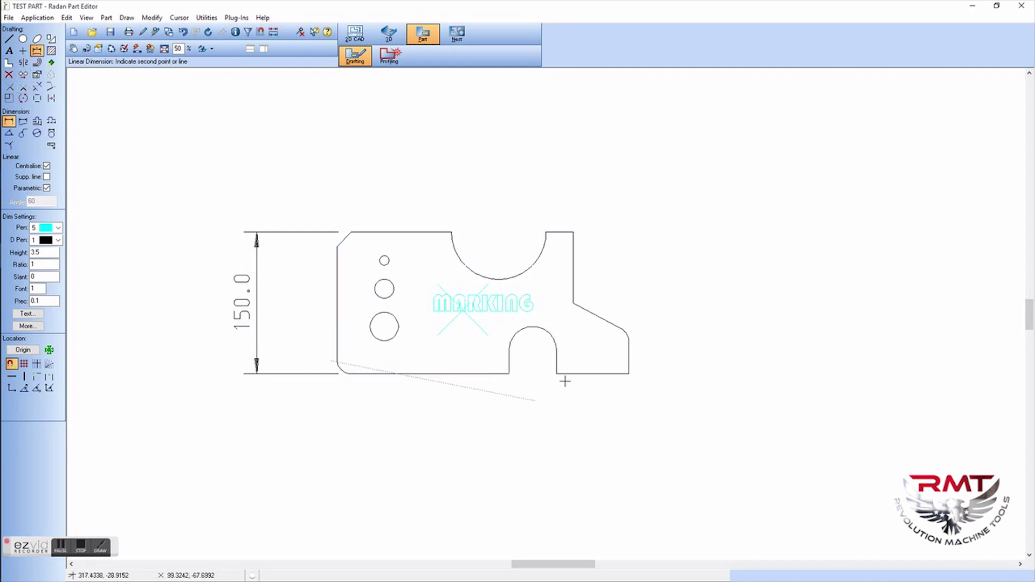
left_click(629, 367)
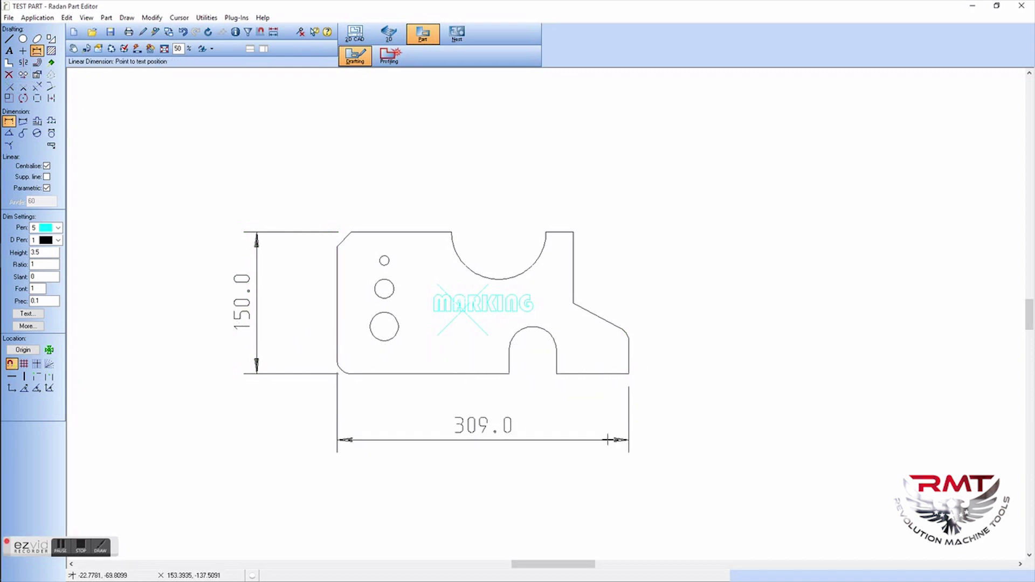
left_click(607, 439)
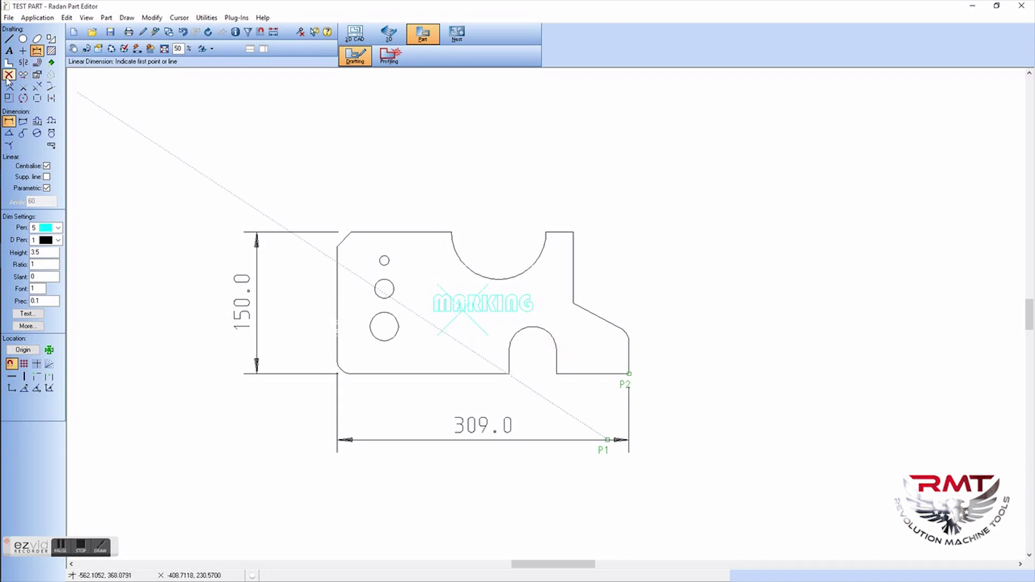
Step: Save TEST PART, overwrite the existing file, and return to the Nest Editor
left_click(110, 32)
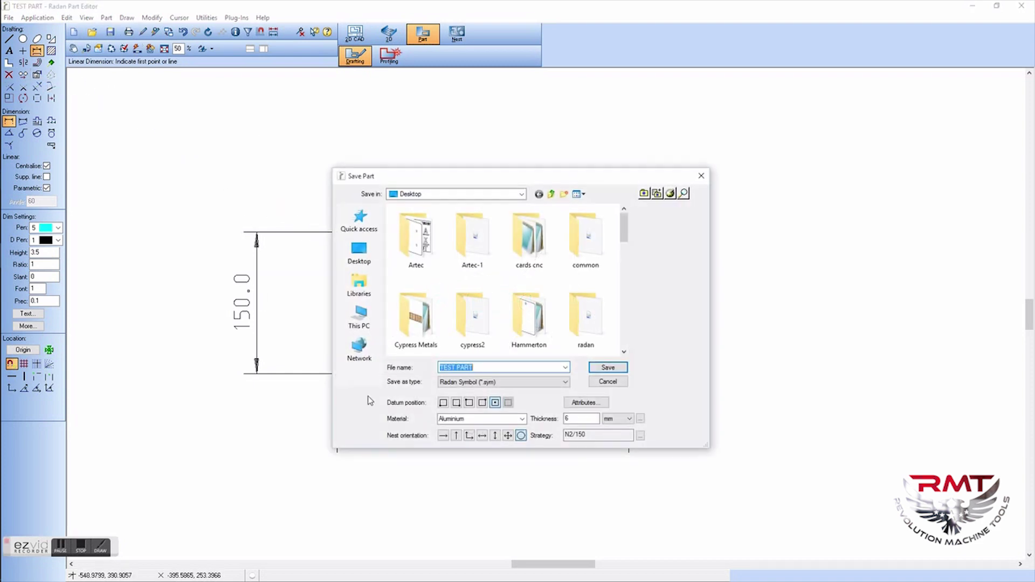
left_click(613, 371)
left_click(547, 300)
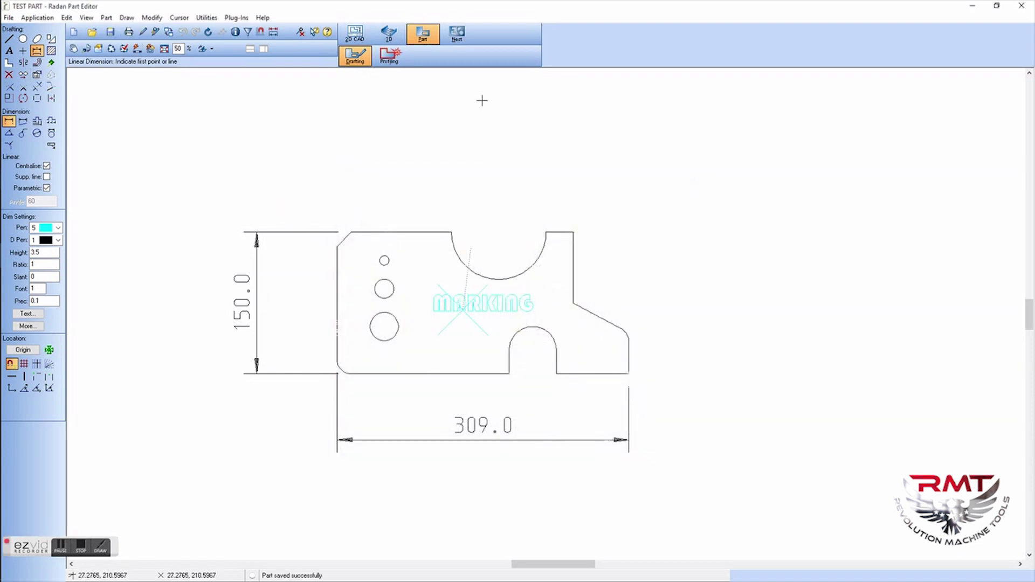
left_click(457, 35)
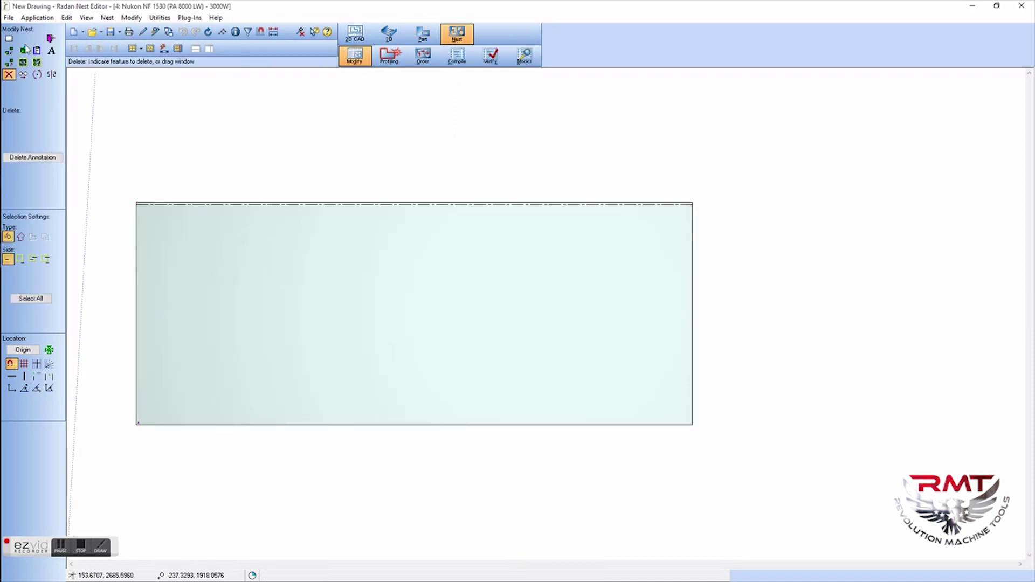
Step: Recall TEST PART, fill the sheet with free orientation, then undo the fill
left_click(25, 51)
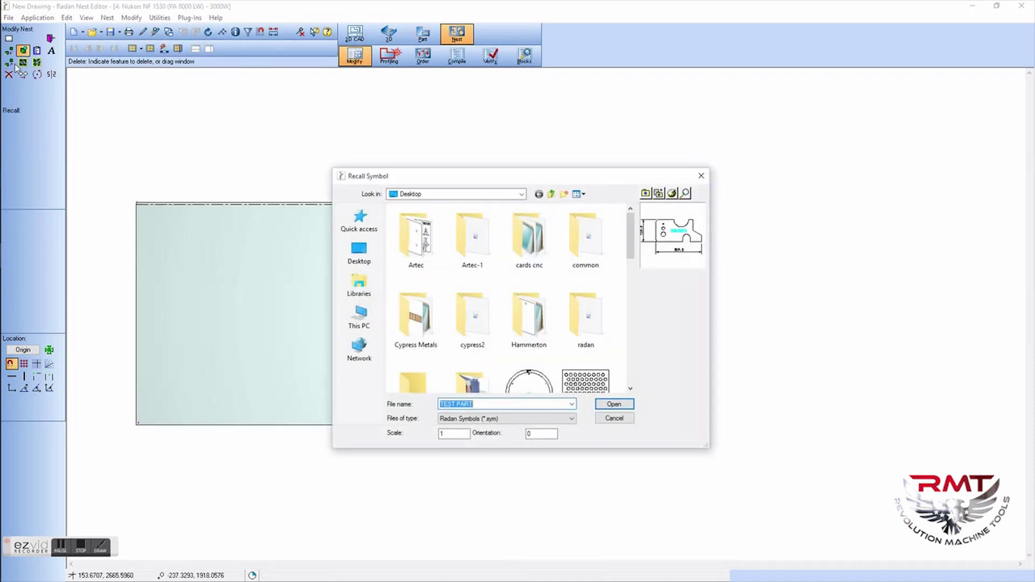
left_click(613, 404)
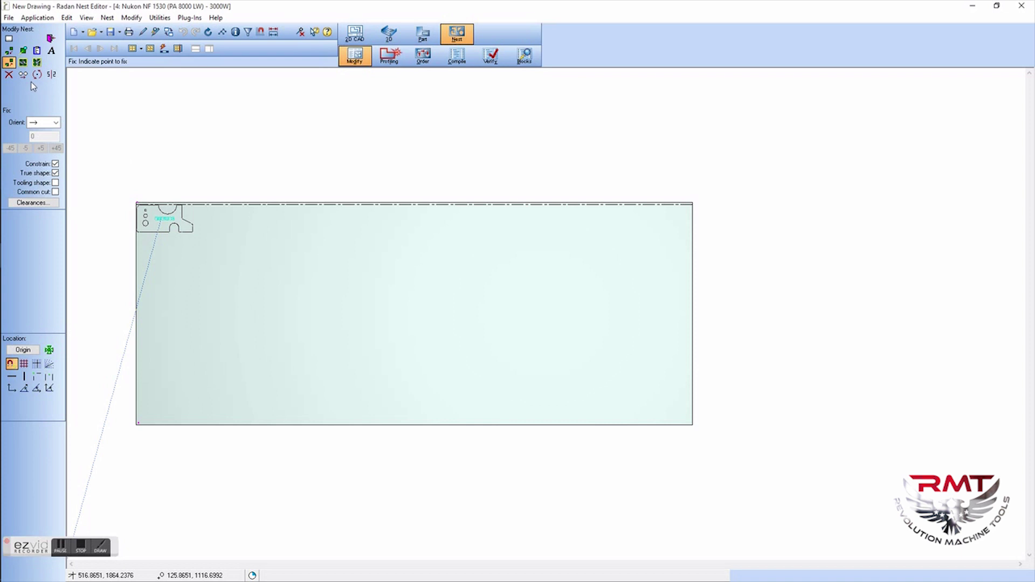
left_click(23, 62)
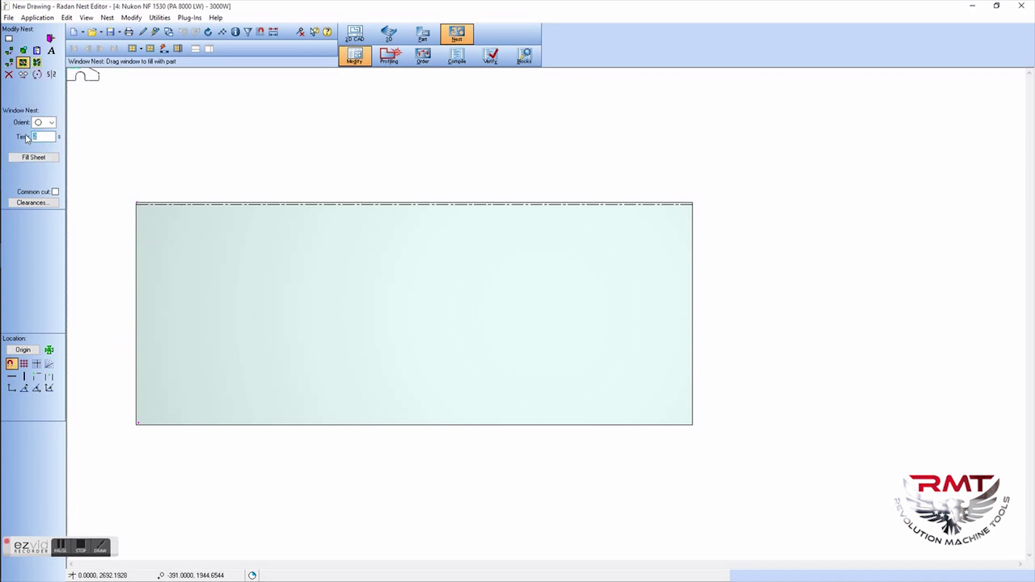
left_click(42, 158)
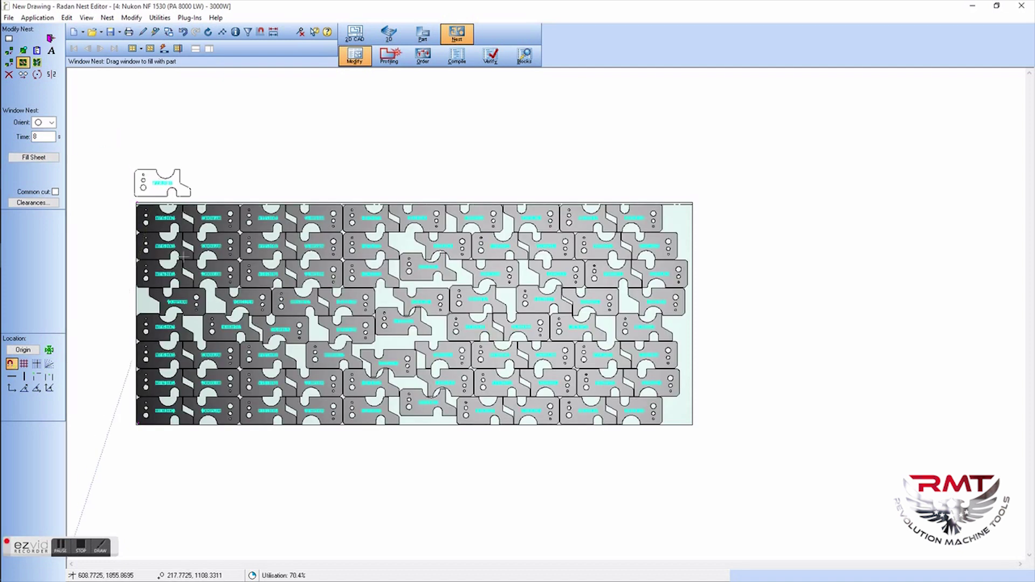
left_click(183, 31)
Step: Restrict orientation to horizontal, fill the sheet again, and undo that fill too
left_click(53, 123)
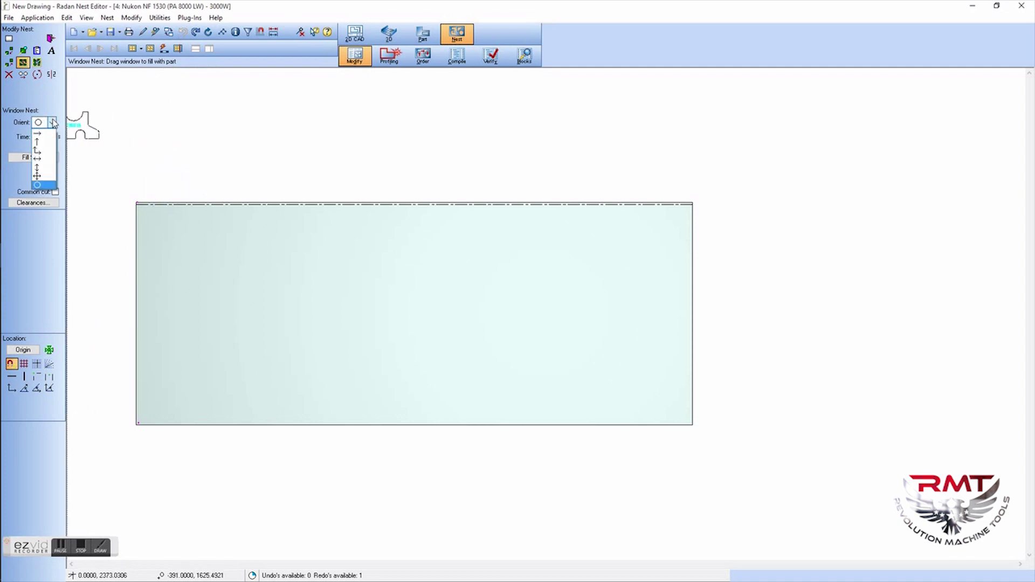
left_click(45, 160)
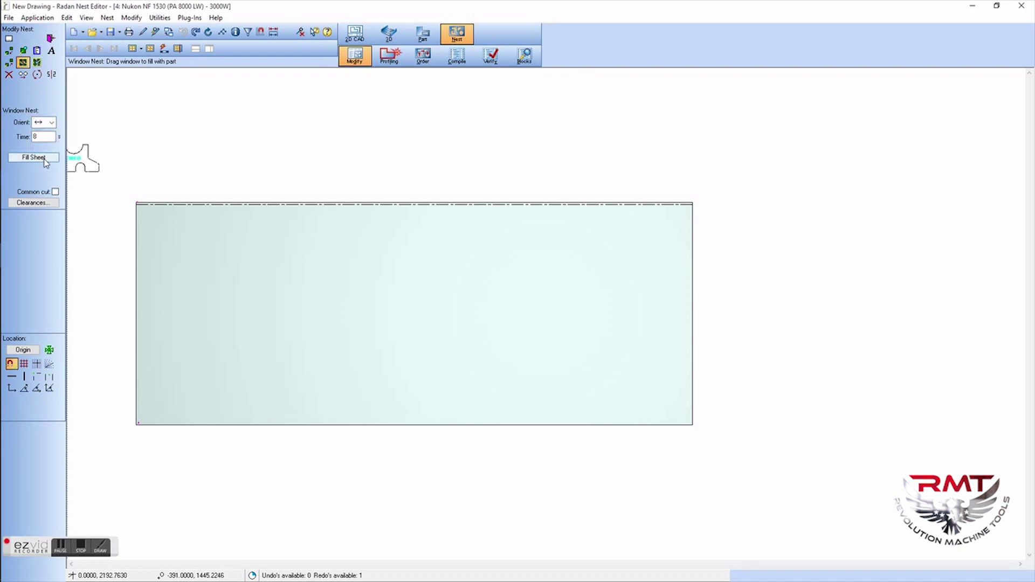
left_click(34, 158)
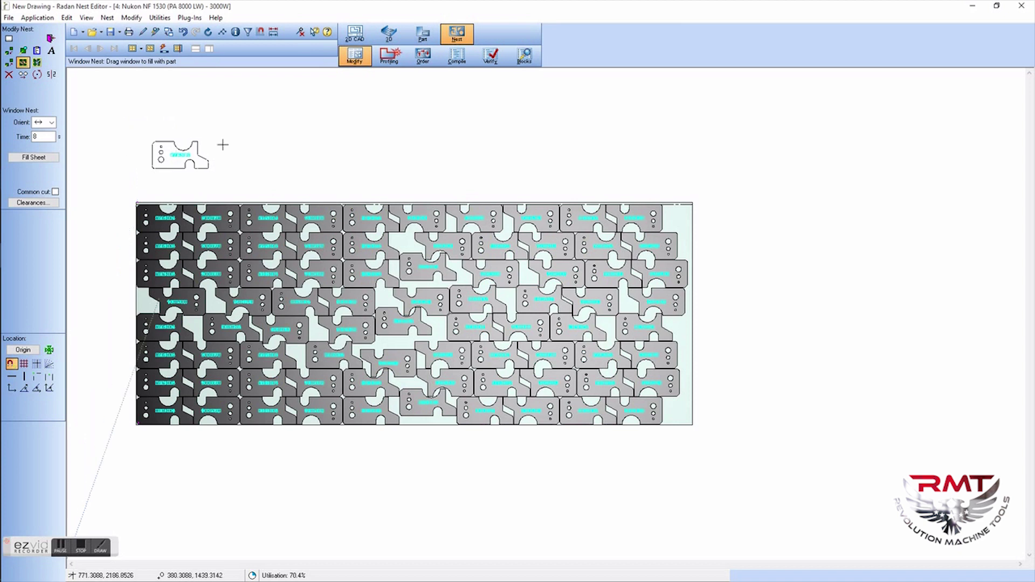
left_click(182, 31)
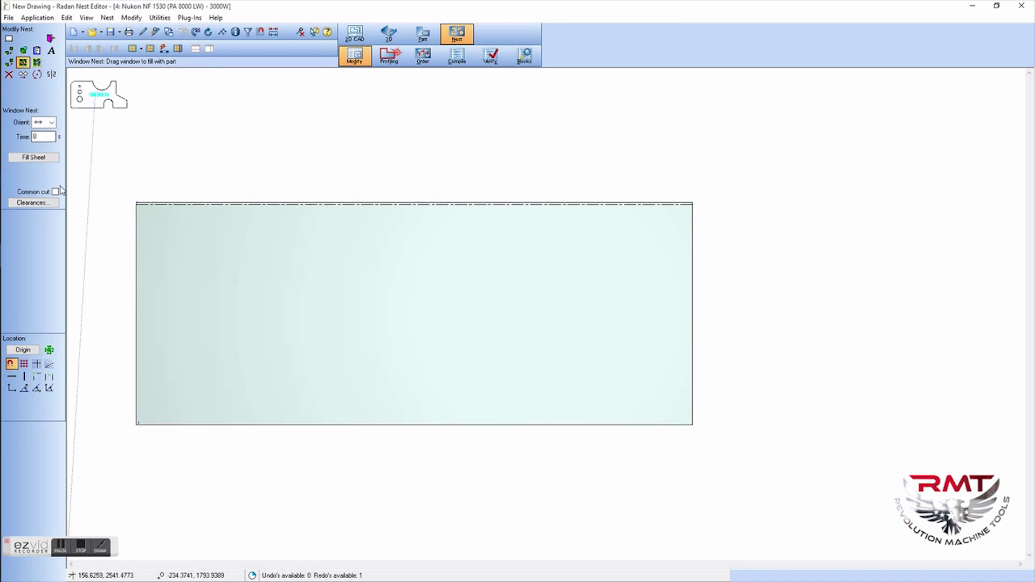
left_click(9, 62)
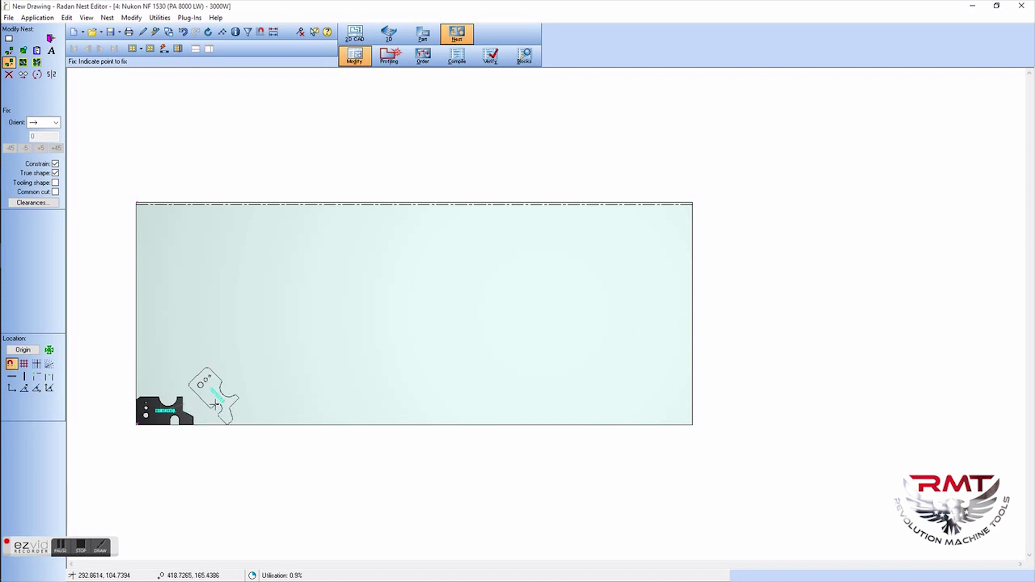
Step: Fix a second TEST PART beside the first and jump-stack the pair up the left column
left_click(189, 428)
scroll(155, 418, "up", 1)
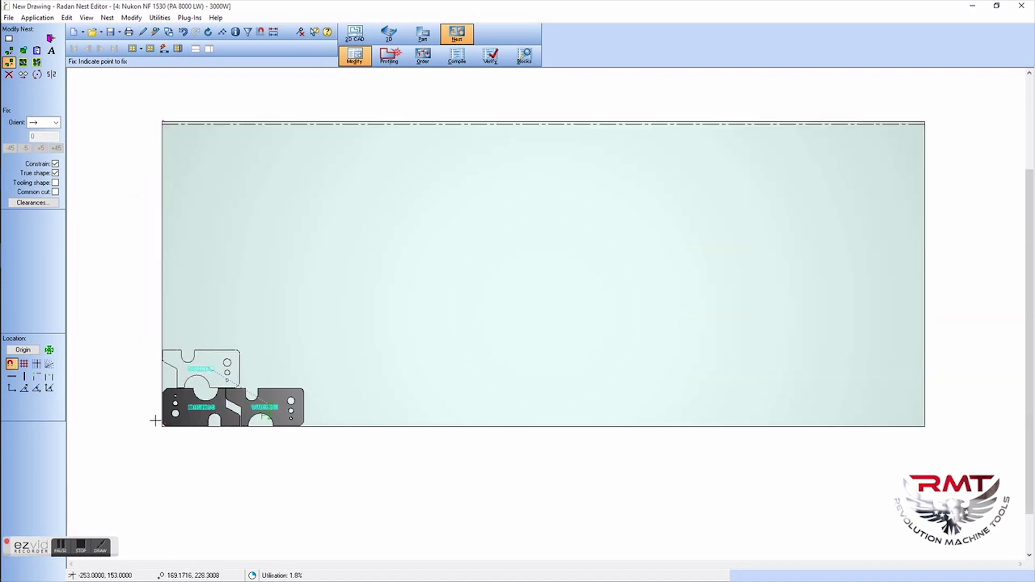
key("Escape")
key("Escape")
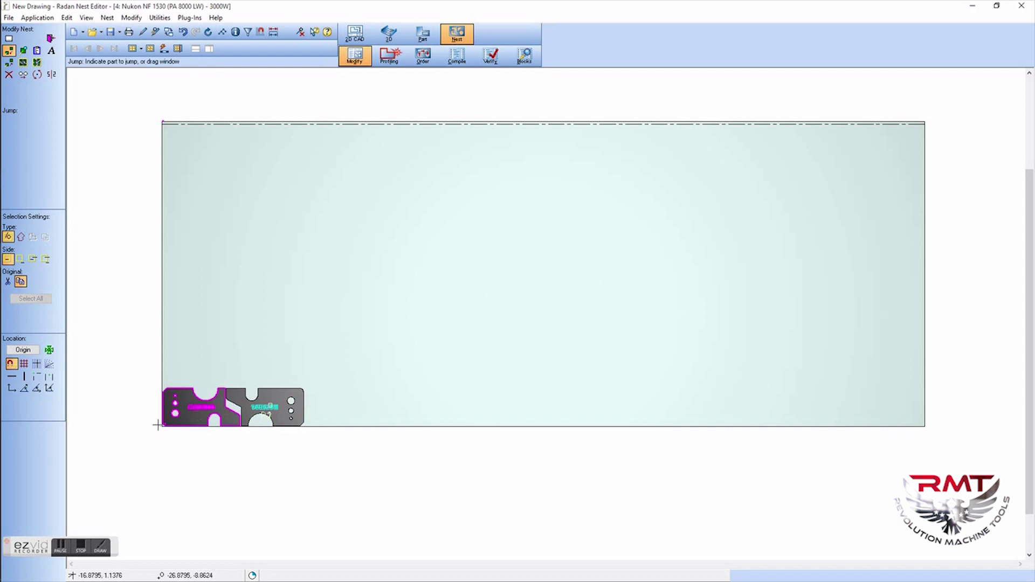
left_click_drag(136, 358, 435, 474)
left_click(116, 402)
left_click(124, 372)
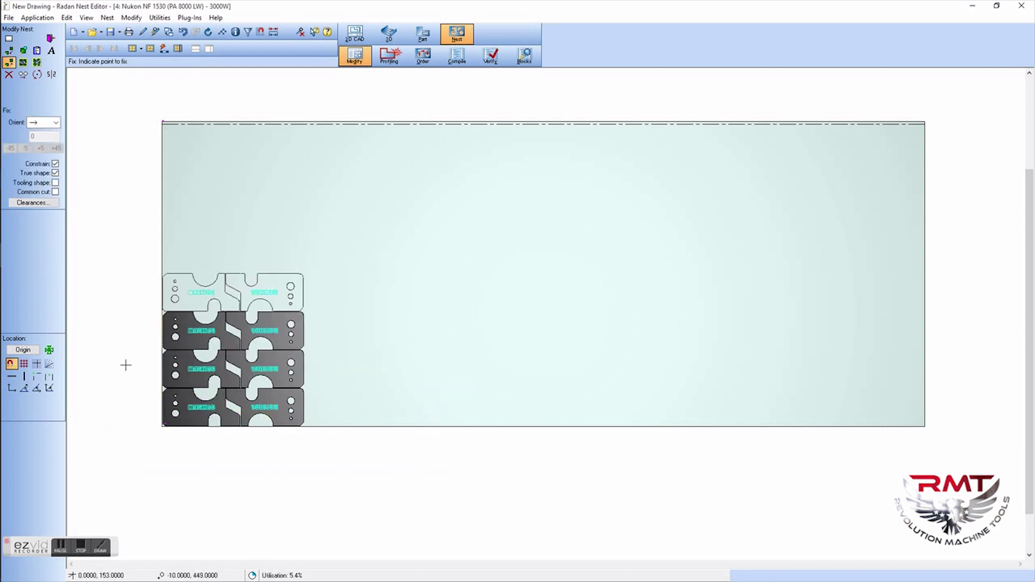
left_click(124, 345)
left_click(125, 313)
left_click(125, 278)
left_click(125, 237)
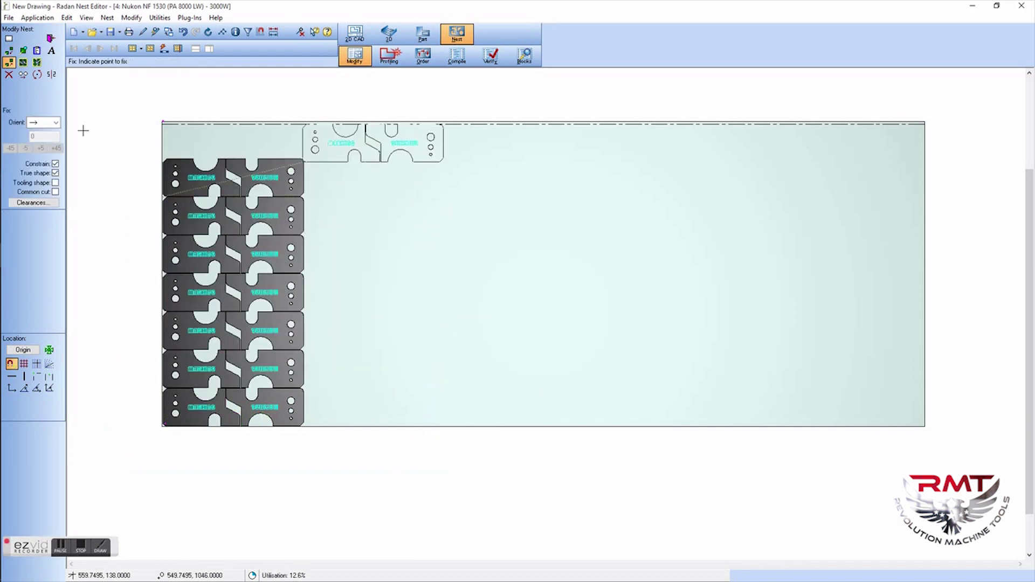
Step: Rotate the pair vertical and build three columns of vertical pairs at the right edge
key("space")
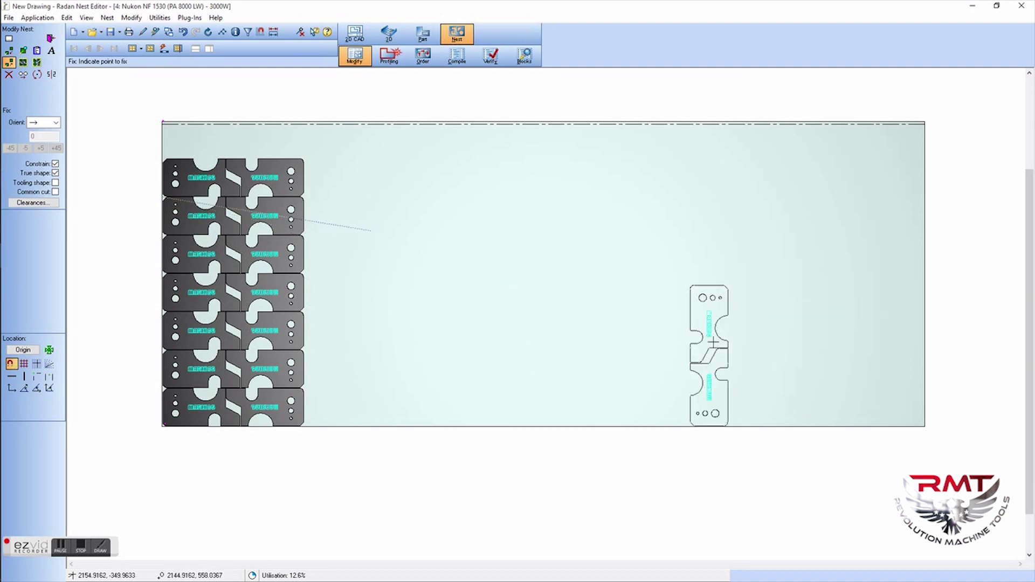
left_click(980, 315)
left_click(977, 199)
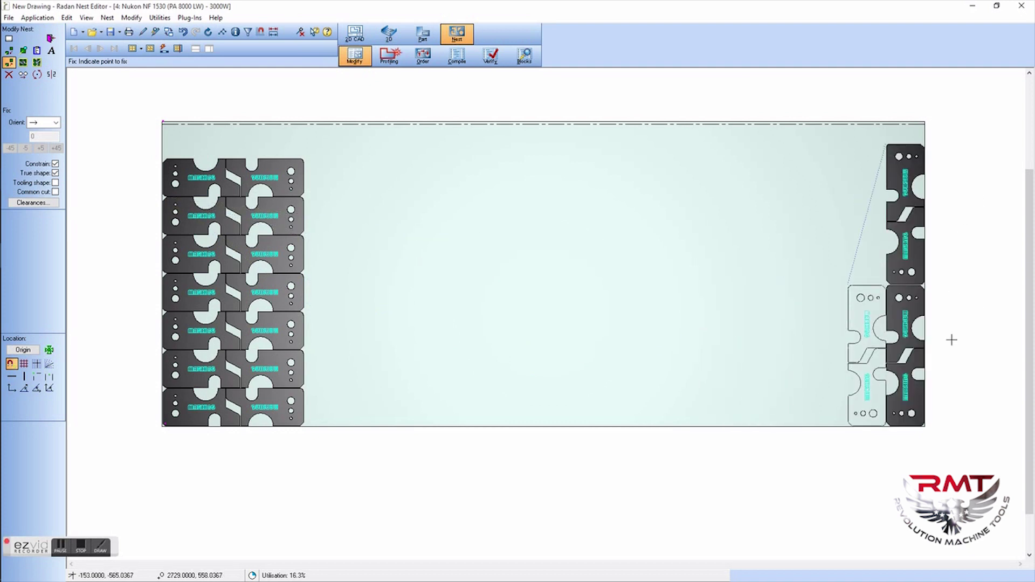
left_click(950, 340)
left_click(942, 215)
left_click(927, 291)
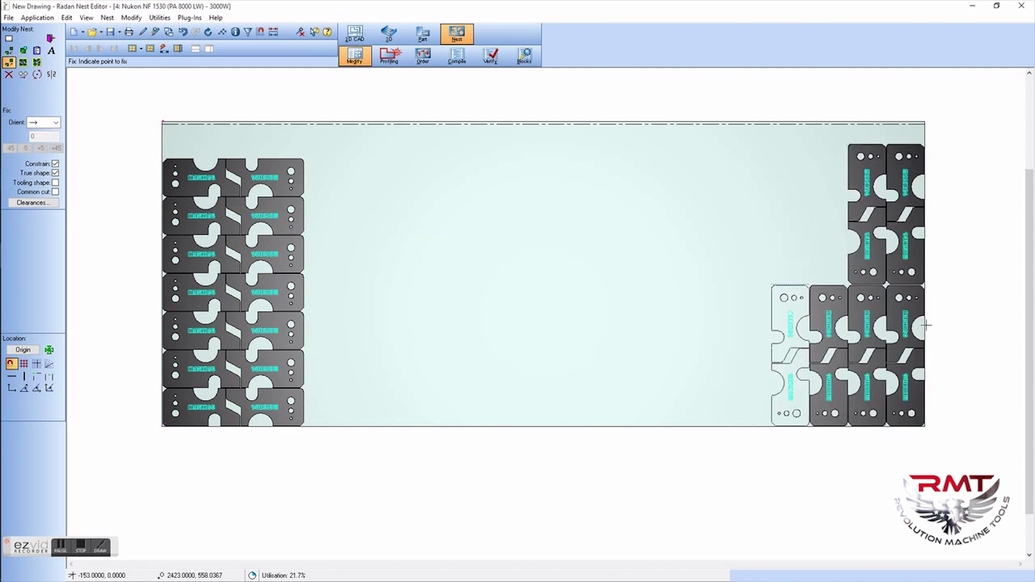
left_click(931, 231)
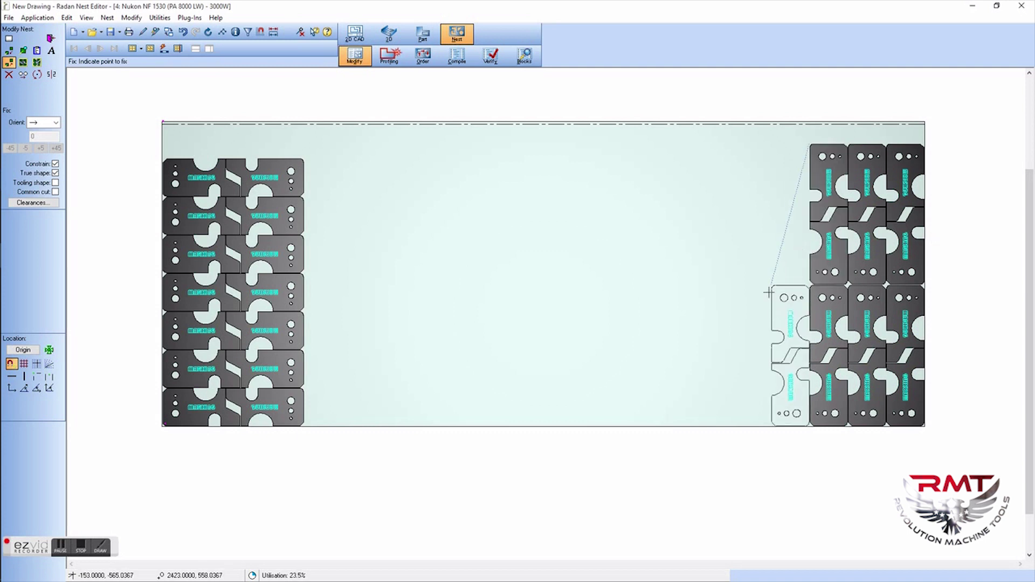
Step: Delete the left column and jump-repeat the right columns across the sheet to 65%
left_click(10, 75)
left_click_drag(92, 123, 404, 432)
left_click(11, 52)
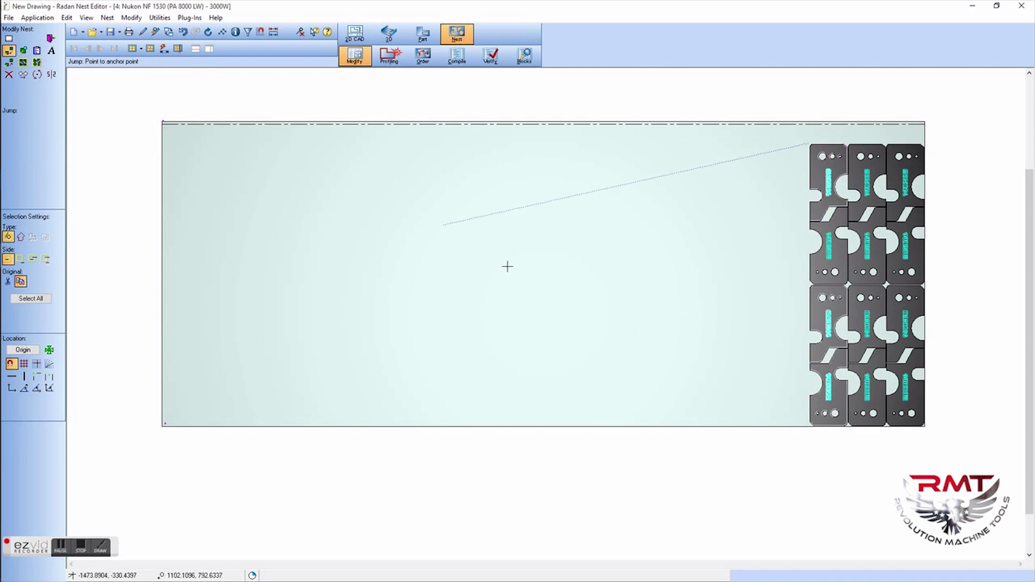
left_click_drag(794, 441, 977, 132)
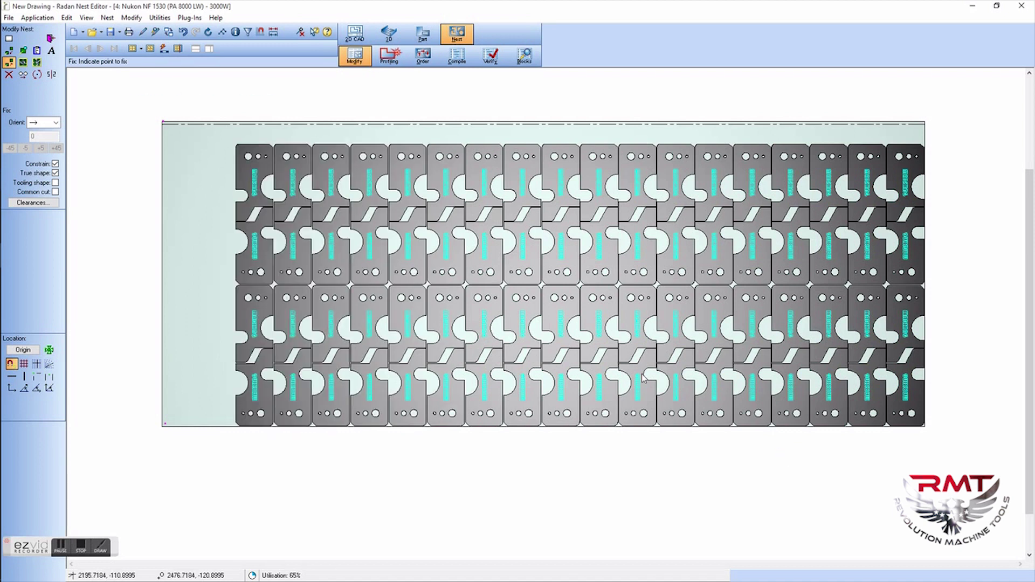
left_click(23, 51)
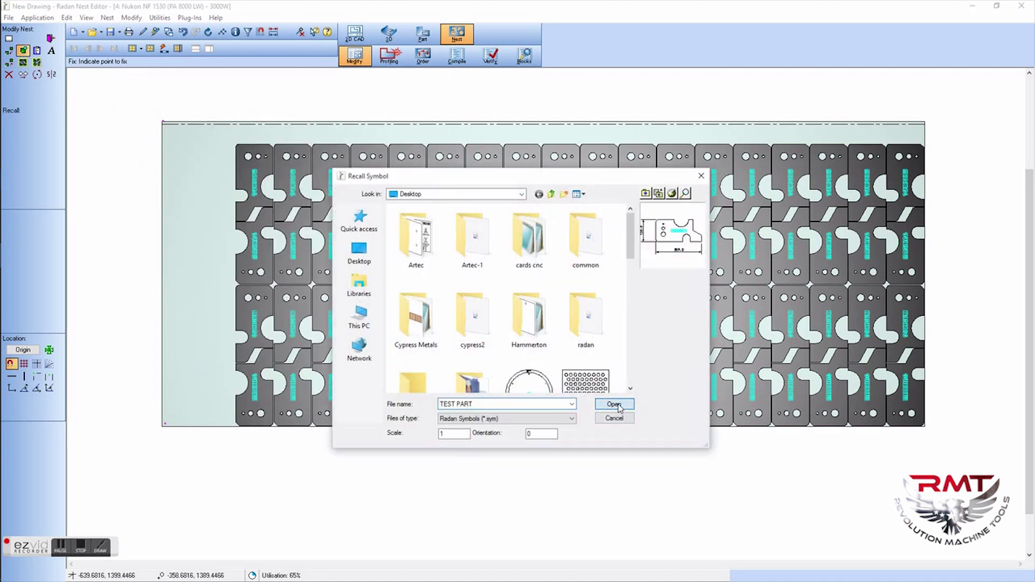
Step: Recall TEST PART and fix three rotated copies into the left gap, reaching 68.6%
left_click(615, 405)
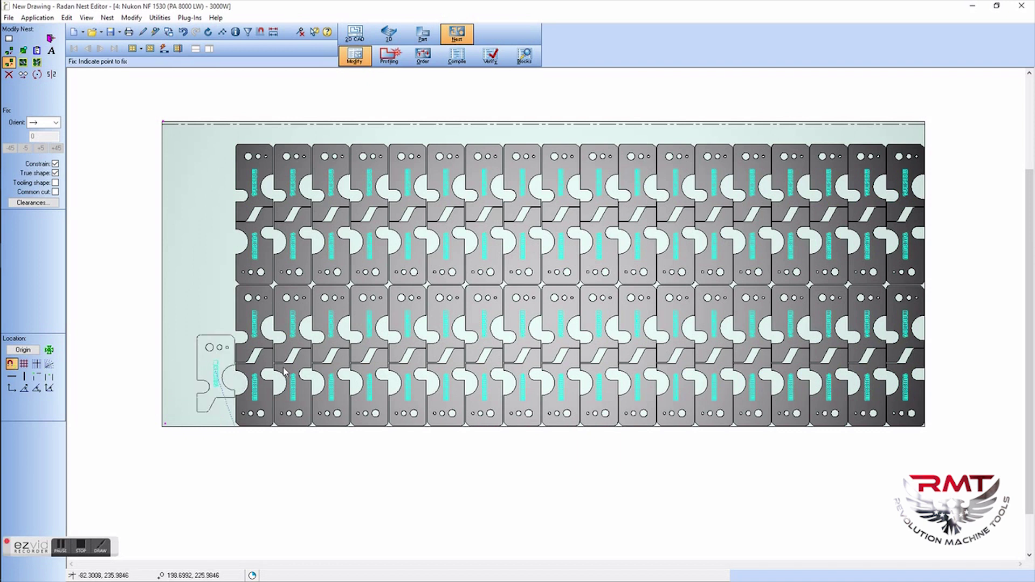
left_click(277, 463)
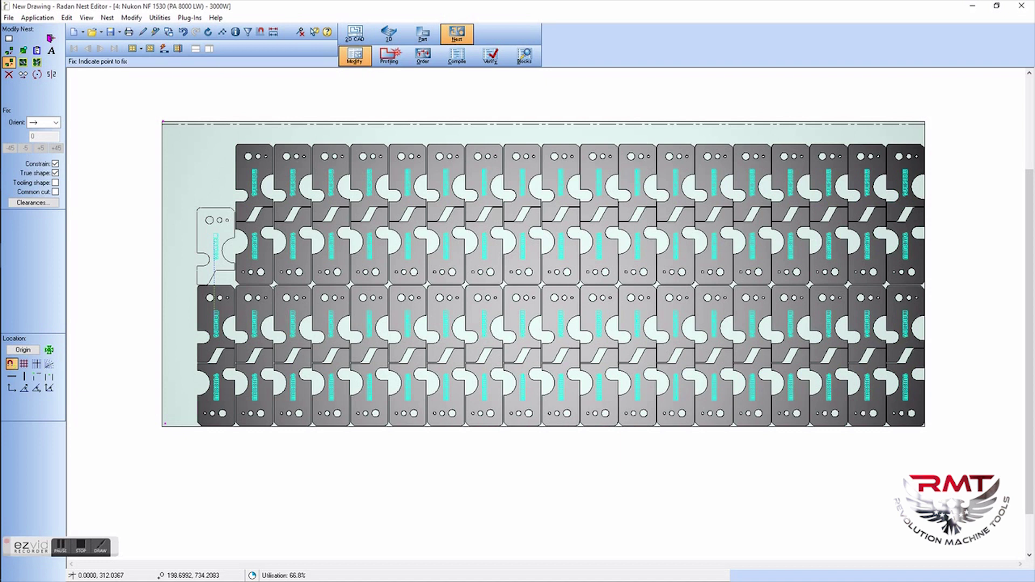
left_click(276, 274)
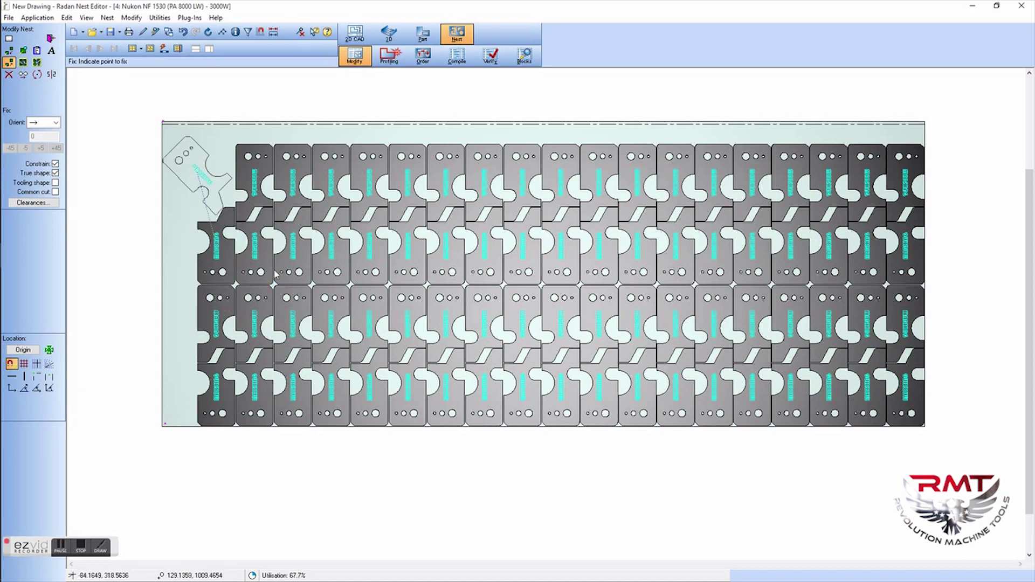
left_click(263, 189)
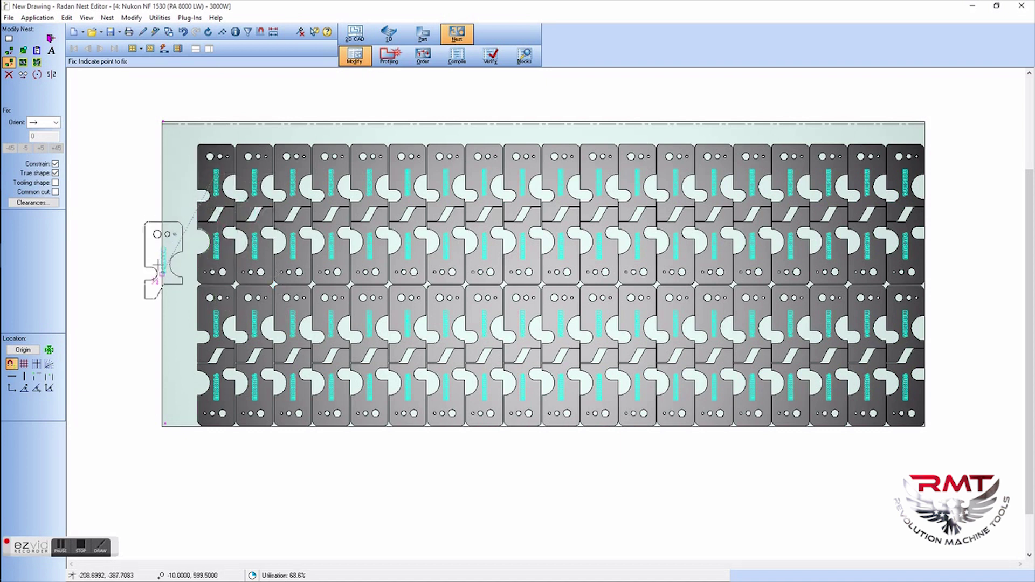
scroll(183, 280, "down", 1)
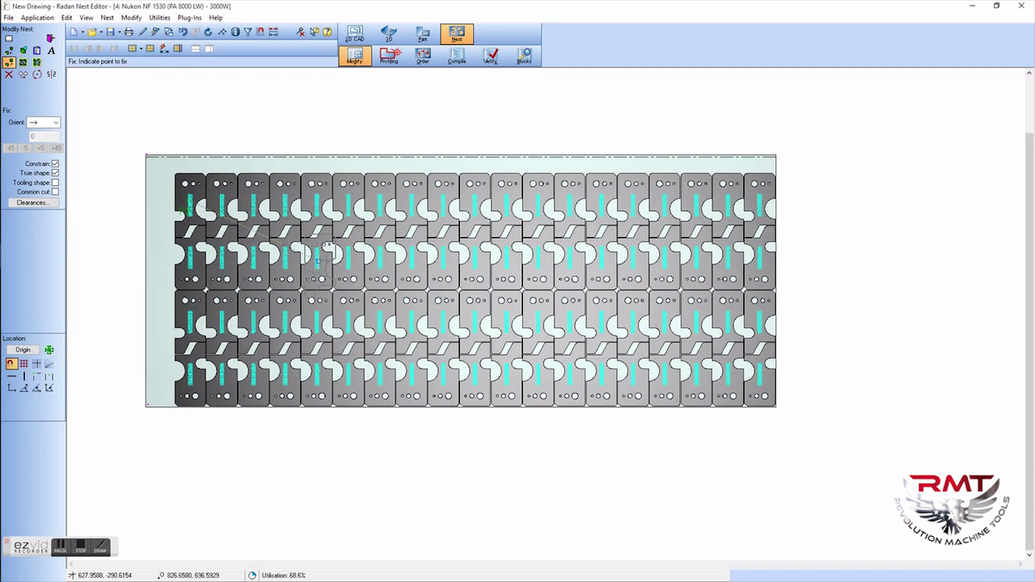
Step: Window-select every nested part with Pick Up and Drop and drop the nest against the left edge
left_click(8, 51)
scroll(203, 201, "down", 1)
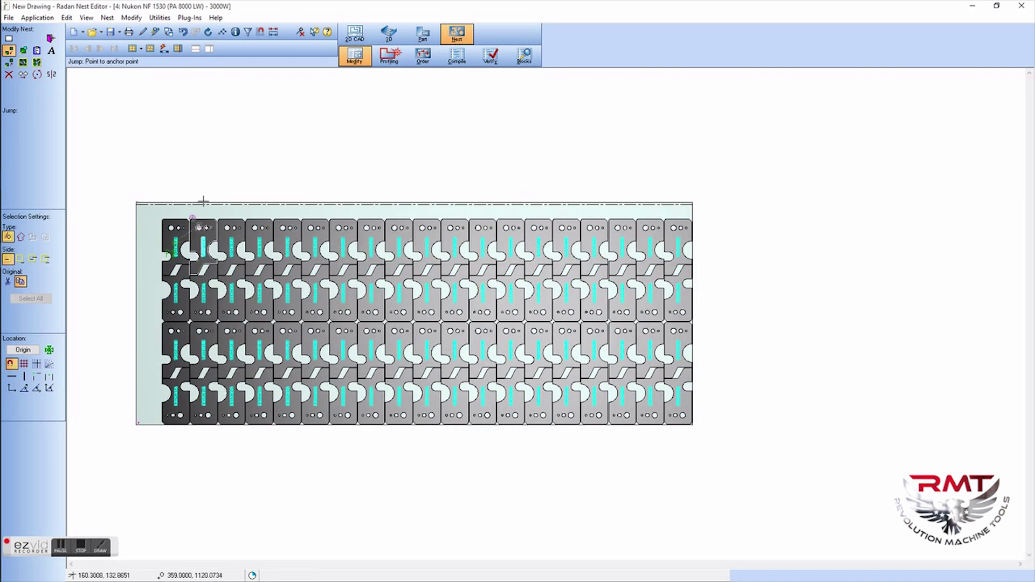
left_click(23, 75)
left_click(24, 120)
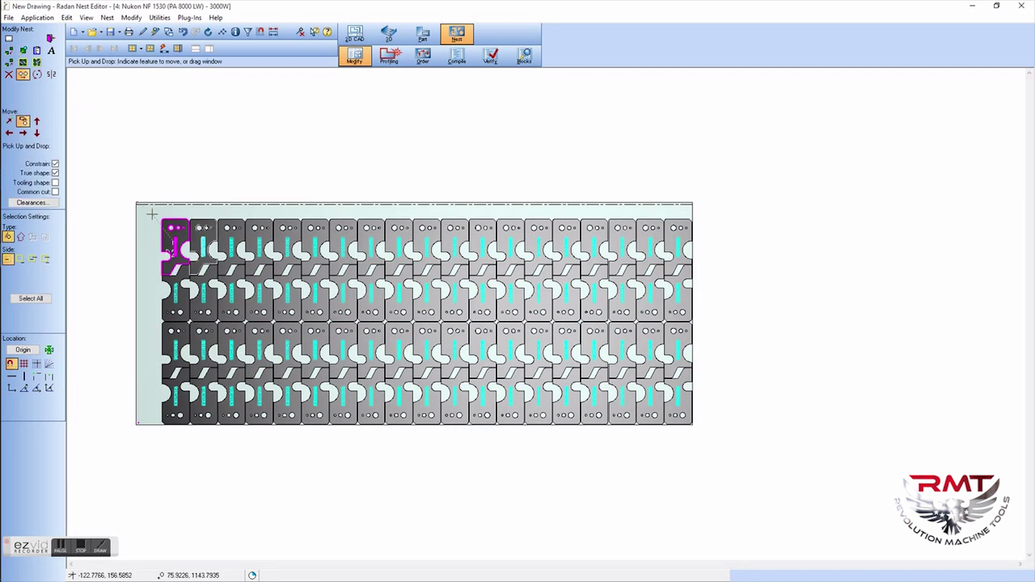
left_click_drag(151, 214, 705, 445)
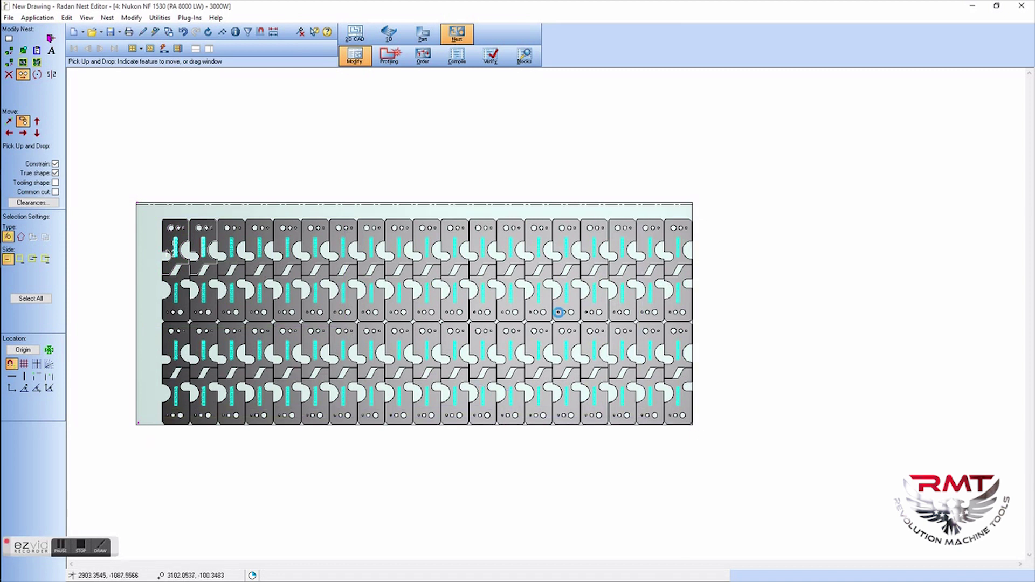
left_click(506, 314)
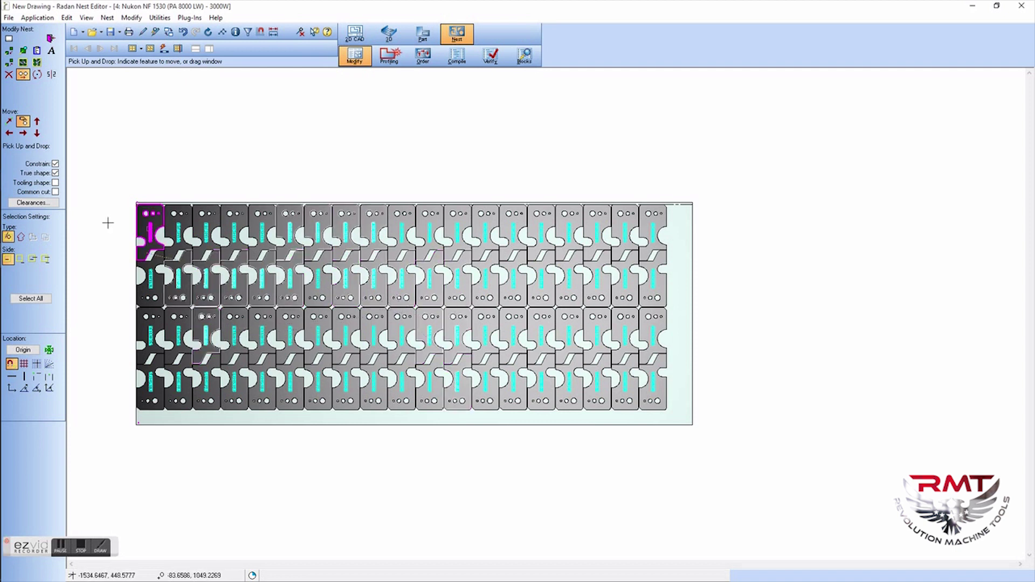
Step: Apply automatic profile tooling to all parts and zoom in to inspect the holes and marking
left_click(390, 56)
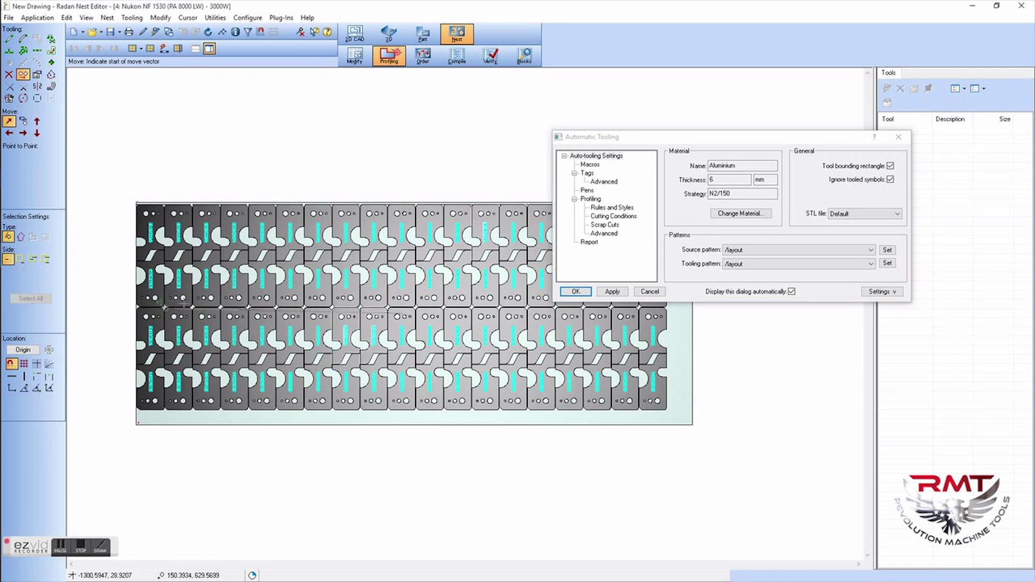
left_click(575, 292)
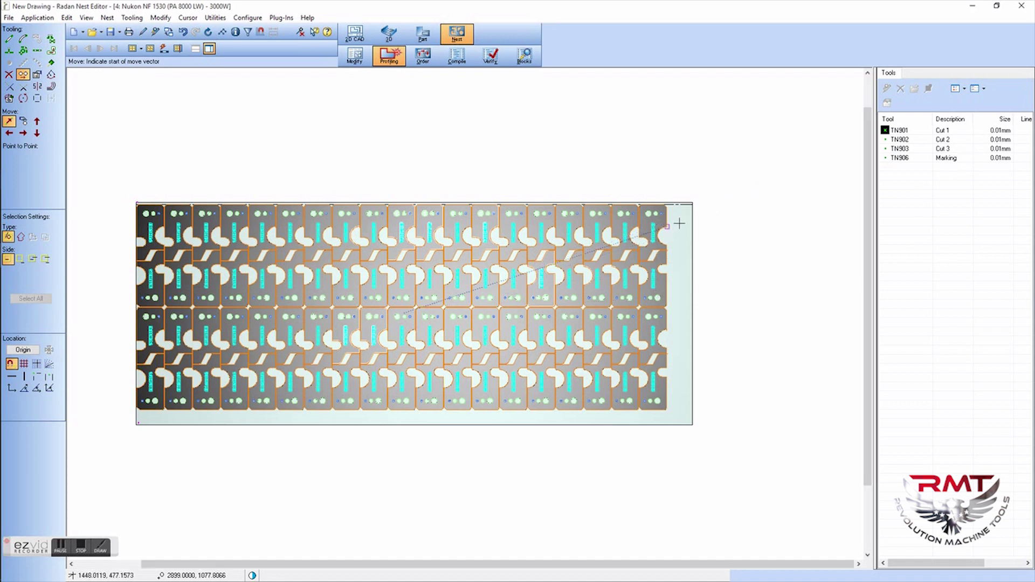
scroll(679, 224, "up", 10)
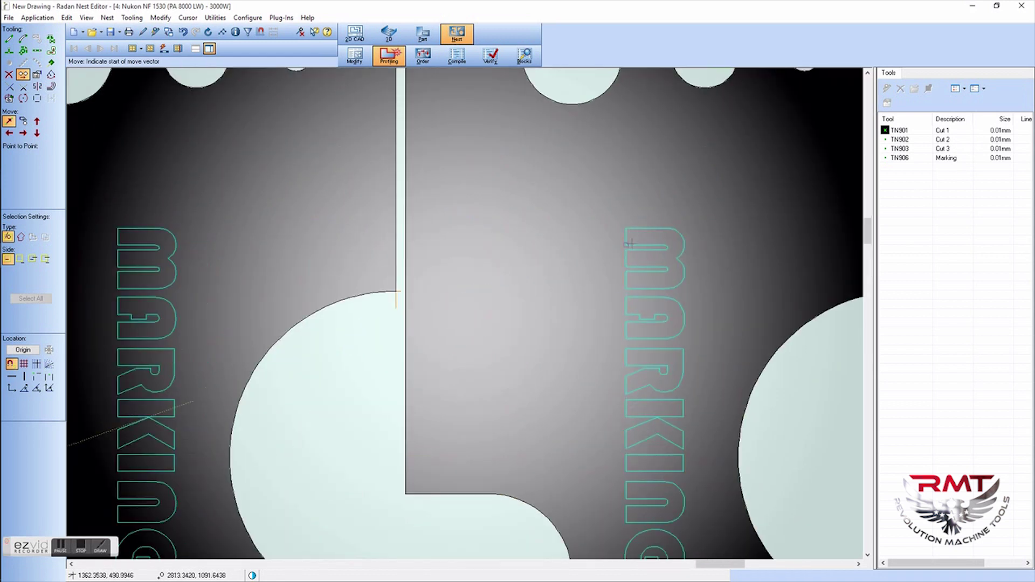
scroll(628, 245, "up", 3)
scroll(363, 302, "down", 4)
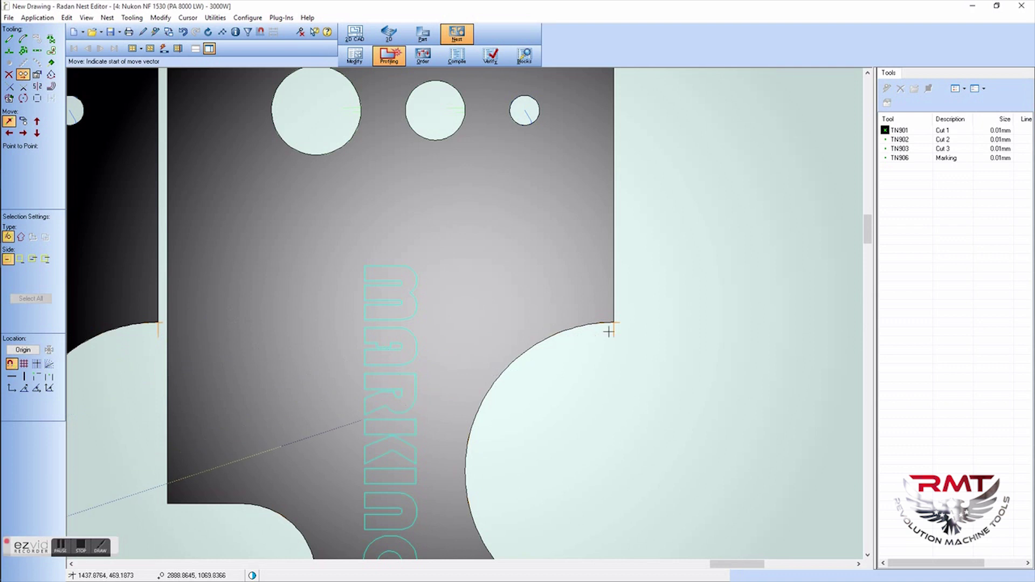
scroll(614, 328, "up", 3)
scroll(590, 431, "down", 5)
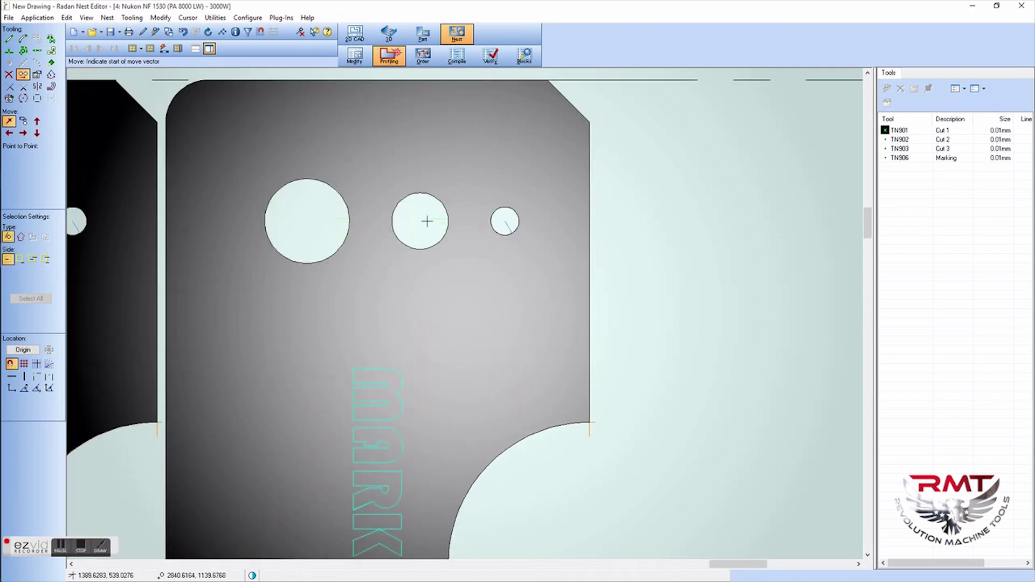
scroll(427, 221, "up", 4)
scroll(292, 244, "down", 3)
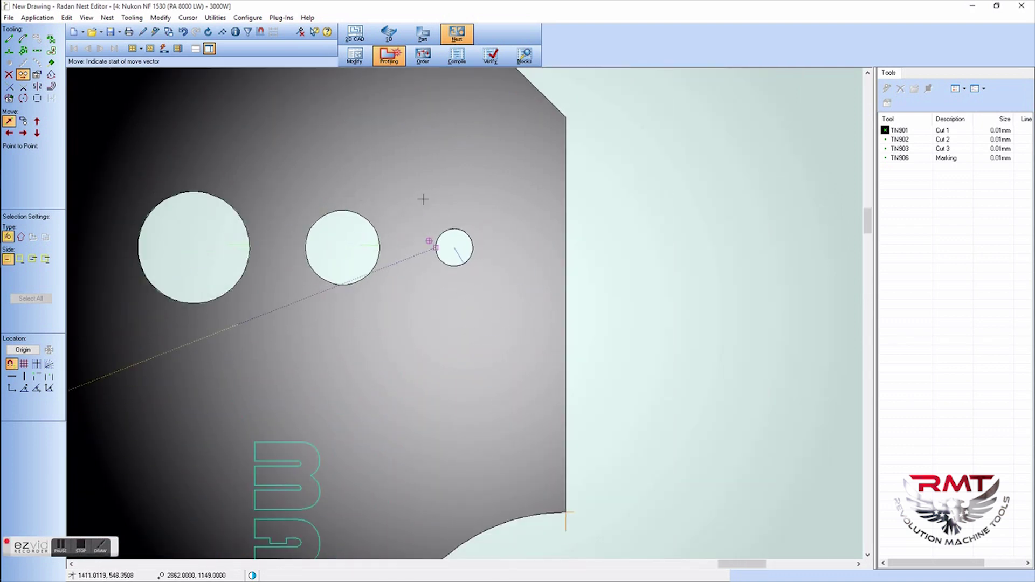
scroll(423, 199, "down", 8)
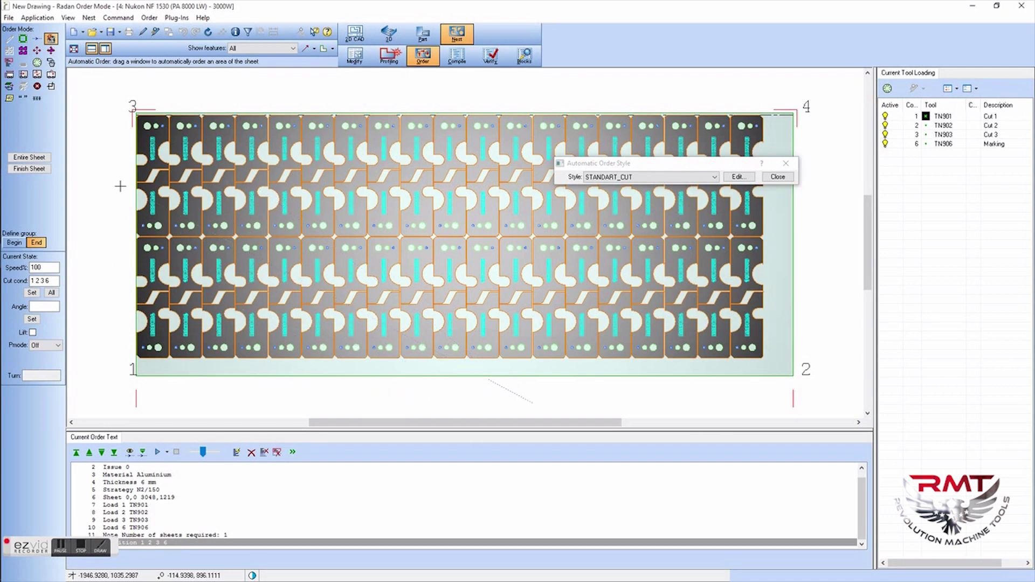
Step: Auto-order the entire sheet with the STANDART_CUT style and play the cutting simulation
left_click_drag(591, 165, 587, 76)
left_click(643, 88)
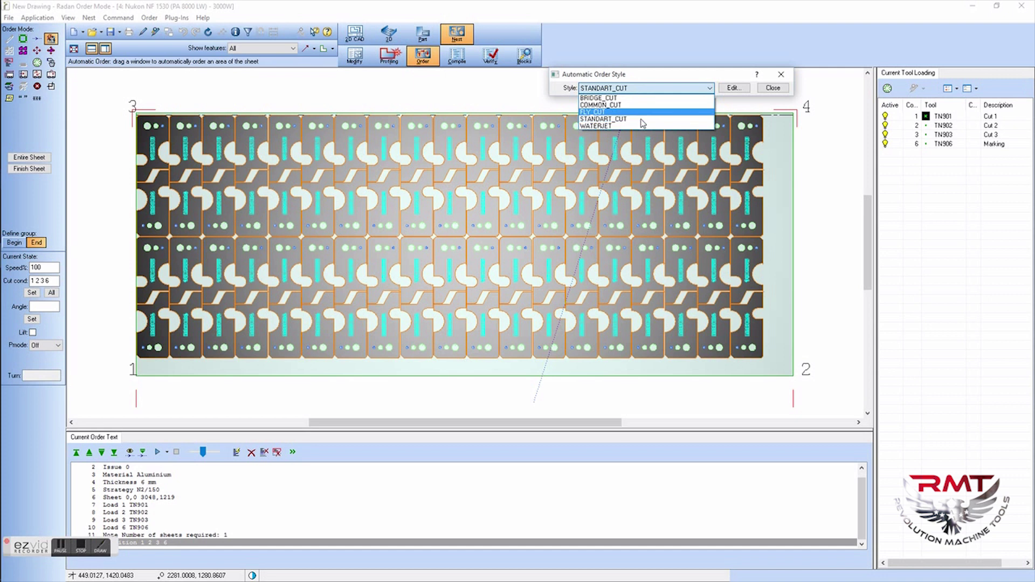
left_click(640, 119)
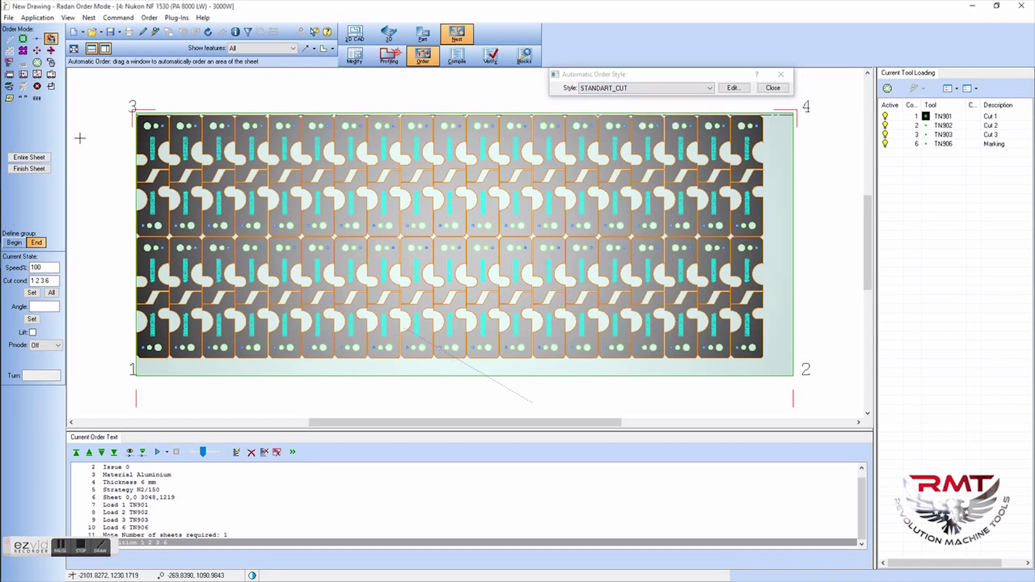
left_click(29, 157)
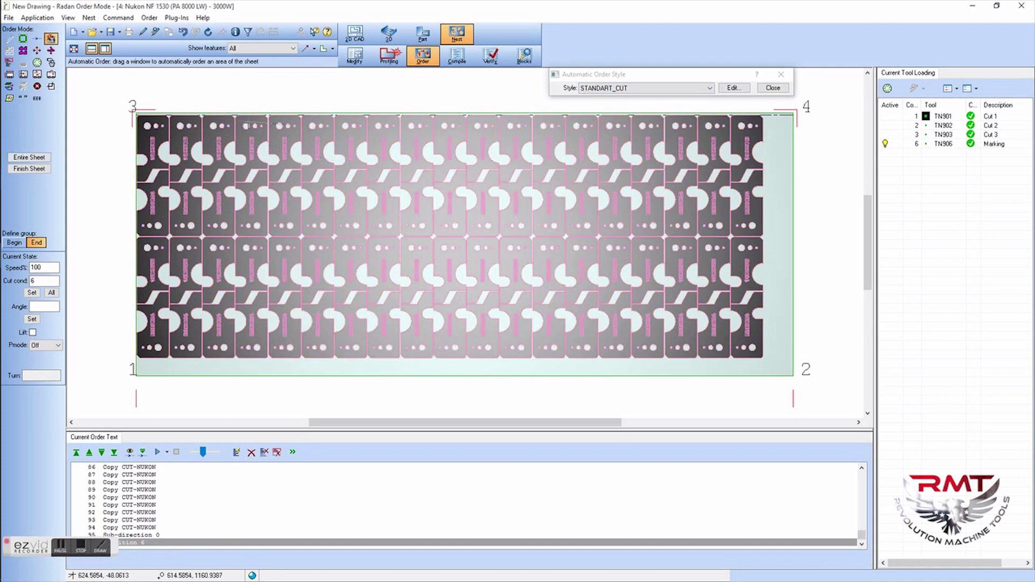
left_click(158, 453)
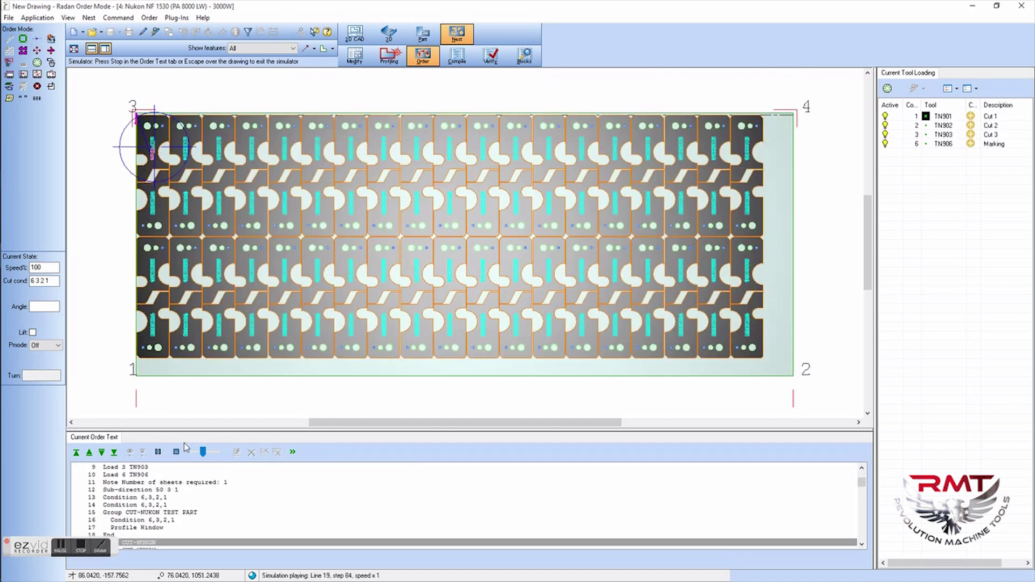
Step: Run the cut simulation at x32 speed, stop it, and start compiling the nest to NC
left_click_drag(202, 455, 219, 453)
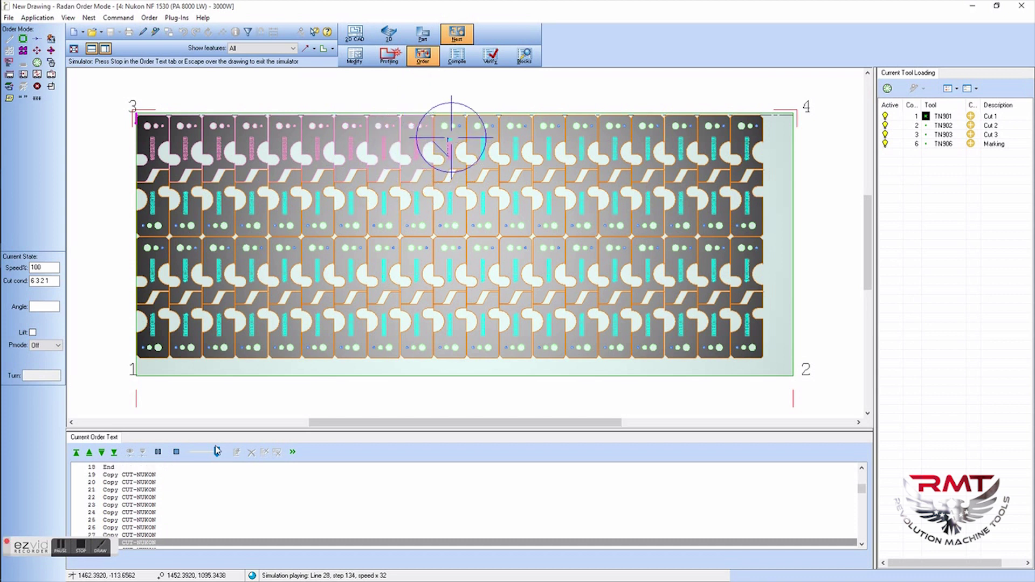
key("Escape")
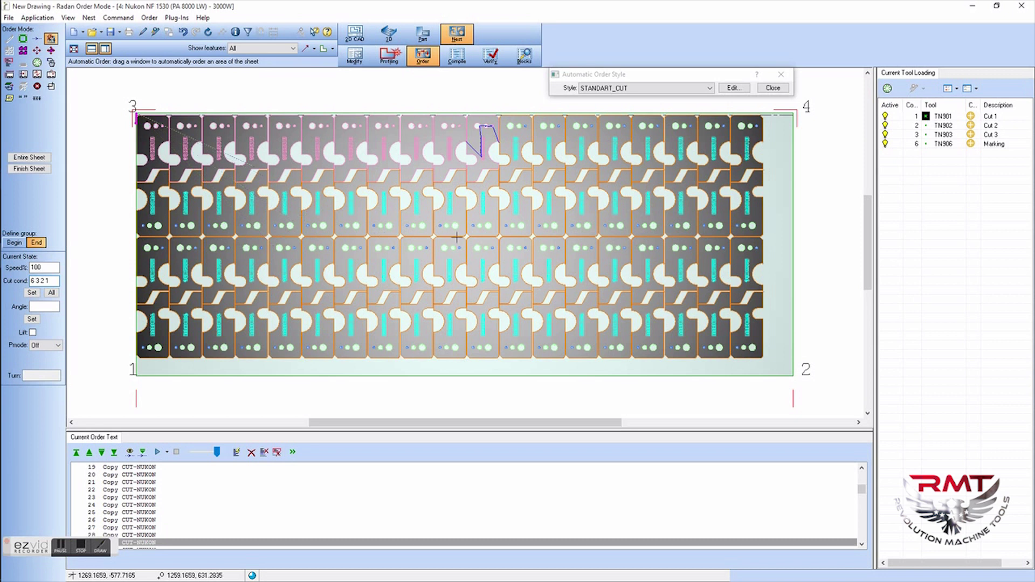
left_click(457, 56)
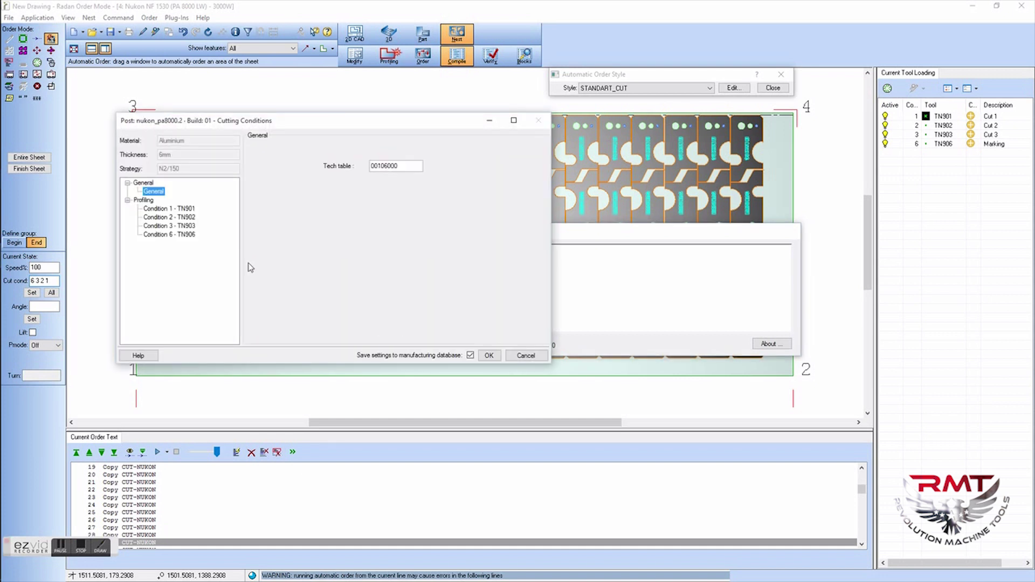
Step: Review the cutting conditions for tools TN902, TN903, TN906 and TN901
key("Down")
key("Down")
key("Down")
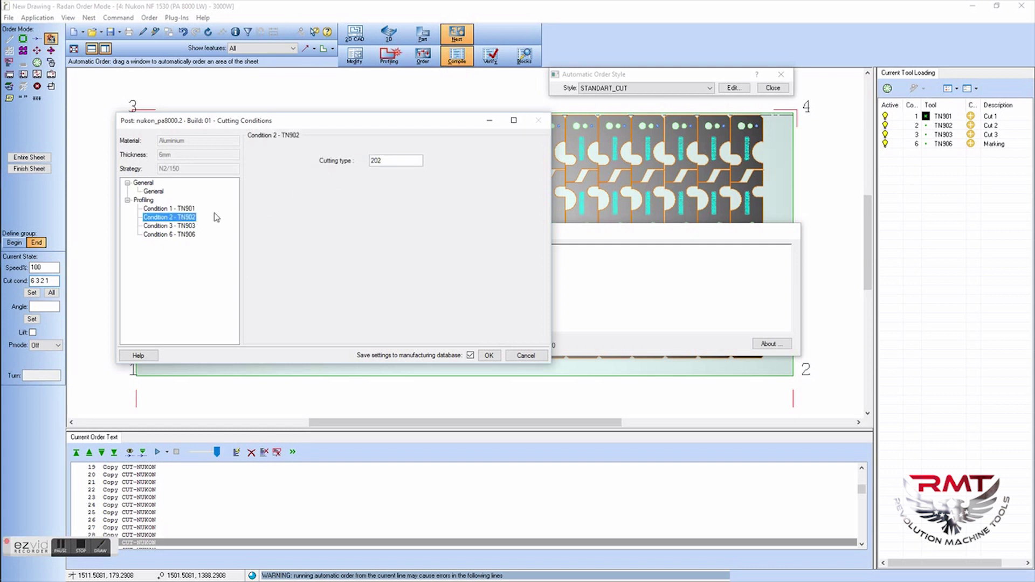
left_click(192, 226)
left_click(192, 236)
left_click(185, 210)
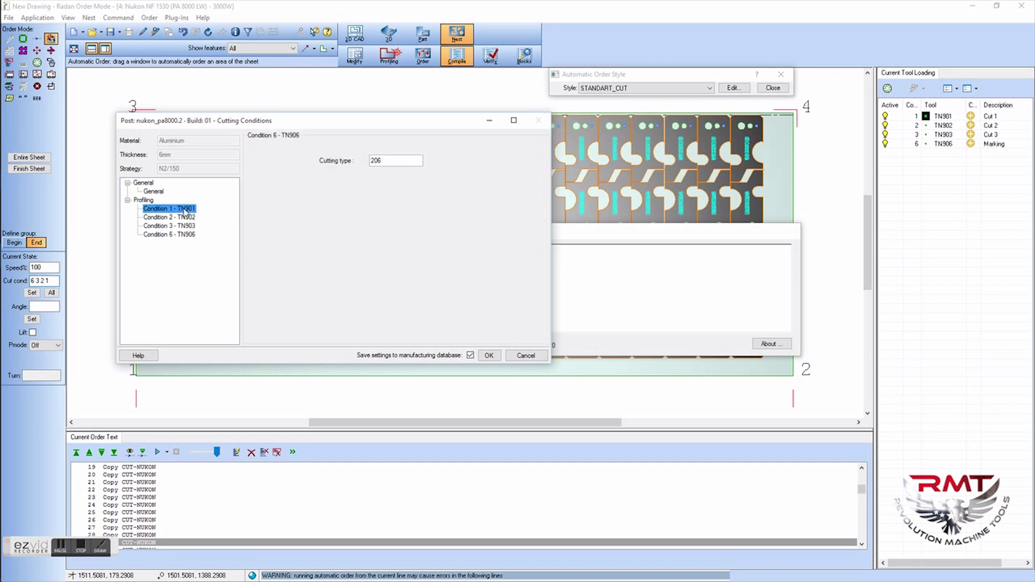
Step: Accept the cutting conditions and compile the nest to 25361 NC blocks
left_click(488, 356)
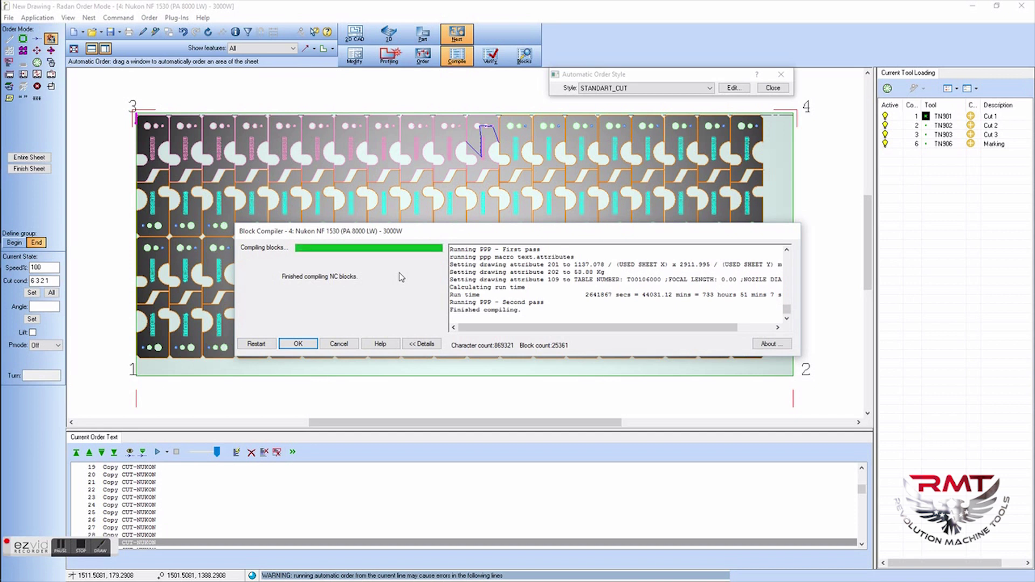
left_click(299, 344)
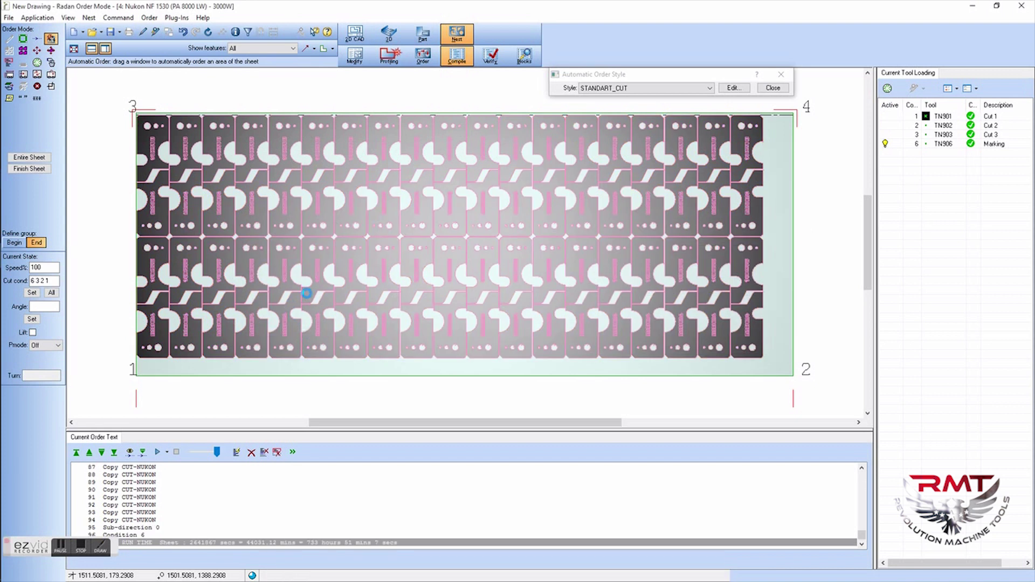
left_click(490, 60)
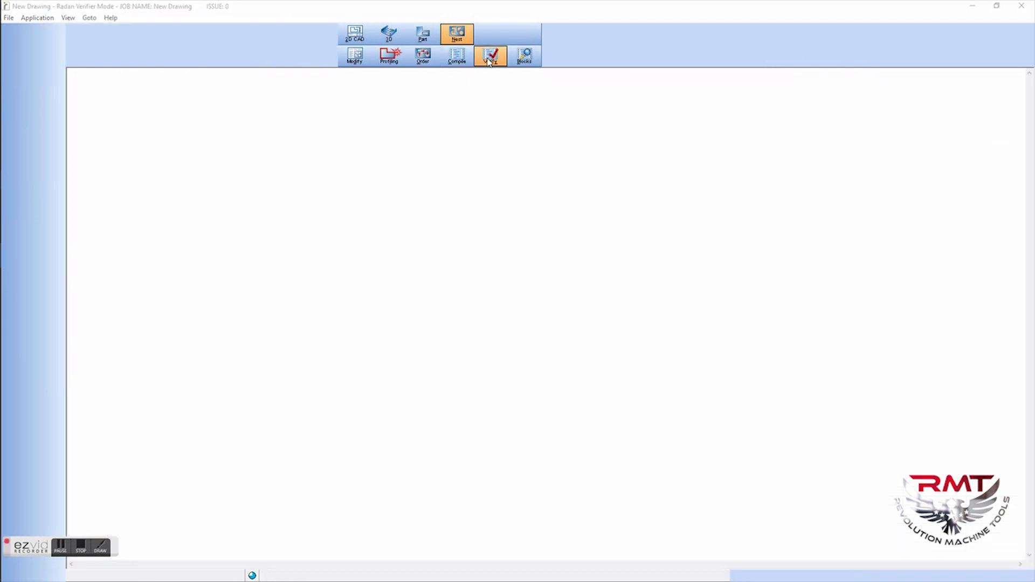
Step: Accept the verifier defaults and replay the NC program's cuts at fast-forward speed
left_click(66, 105)
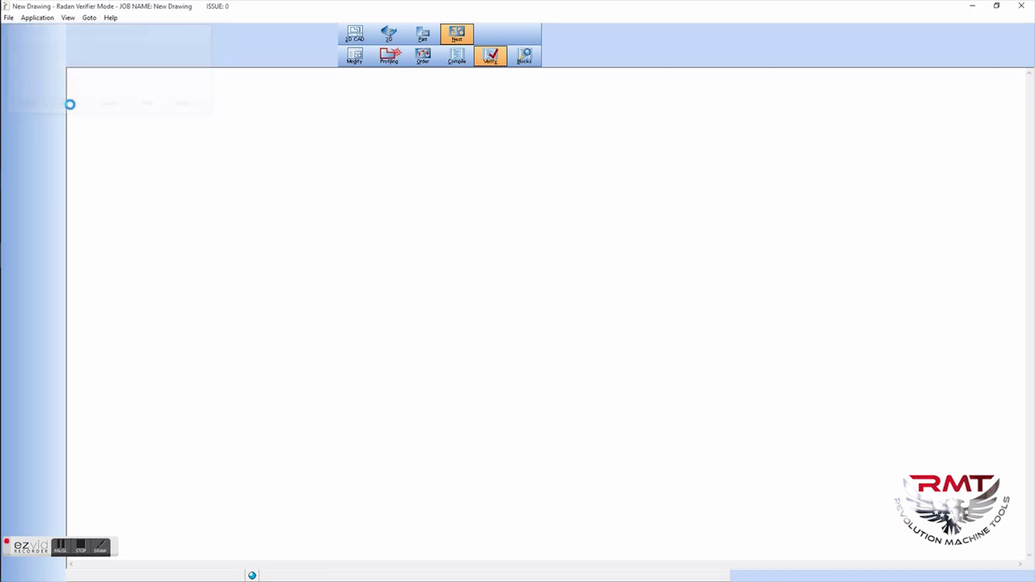
left_click(150, 32)
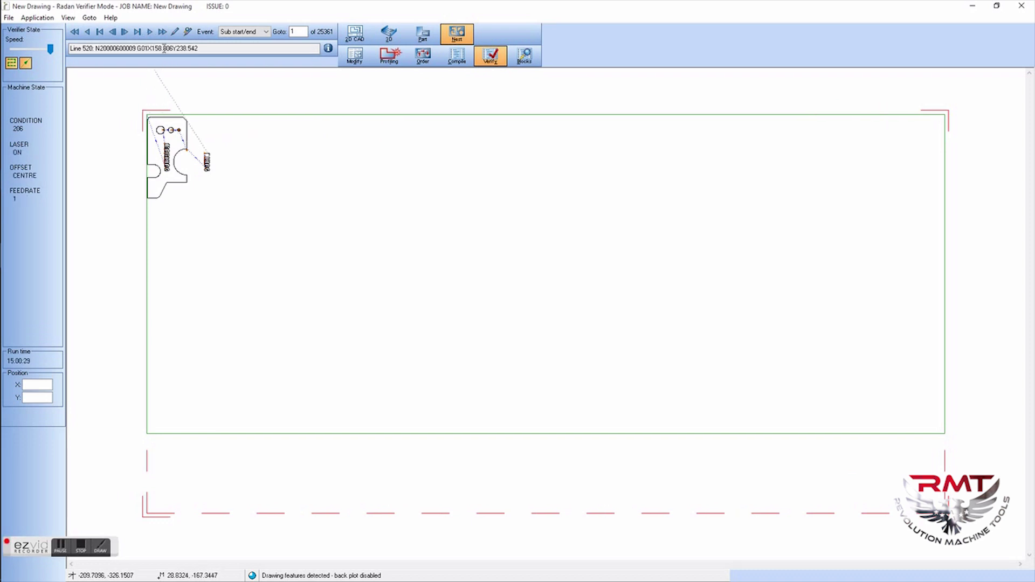
left_click(162, 31)
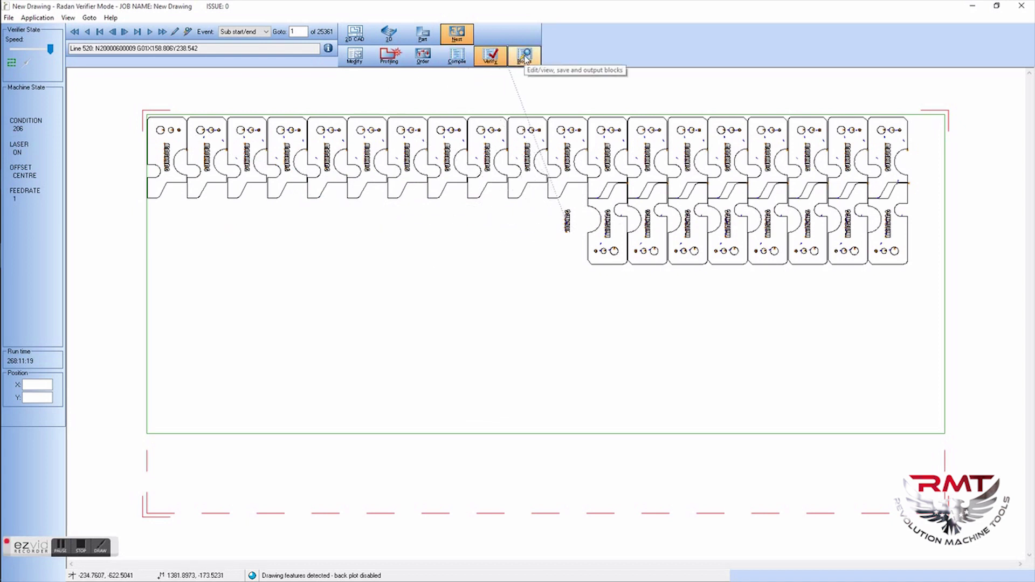
left_click(525, 57)
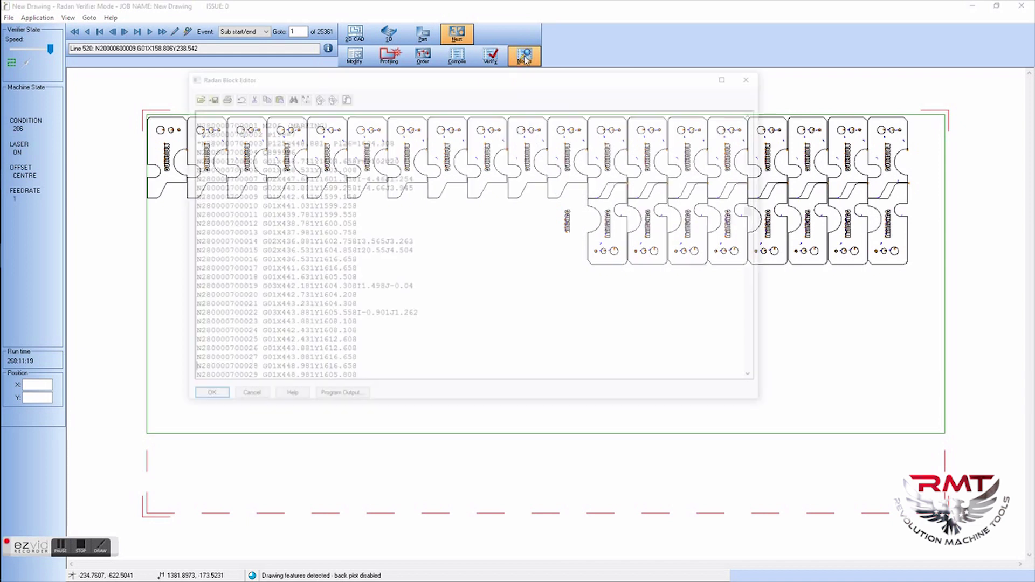
Step: Scroll through the compiled NC code listing in the Block Editor
scroll(306, 221, "down", 20)
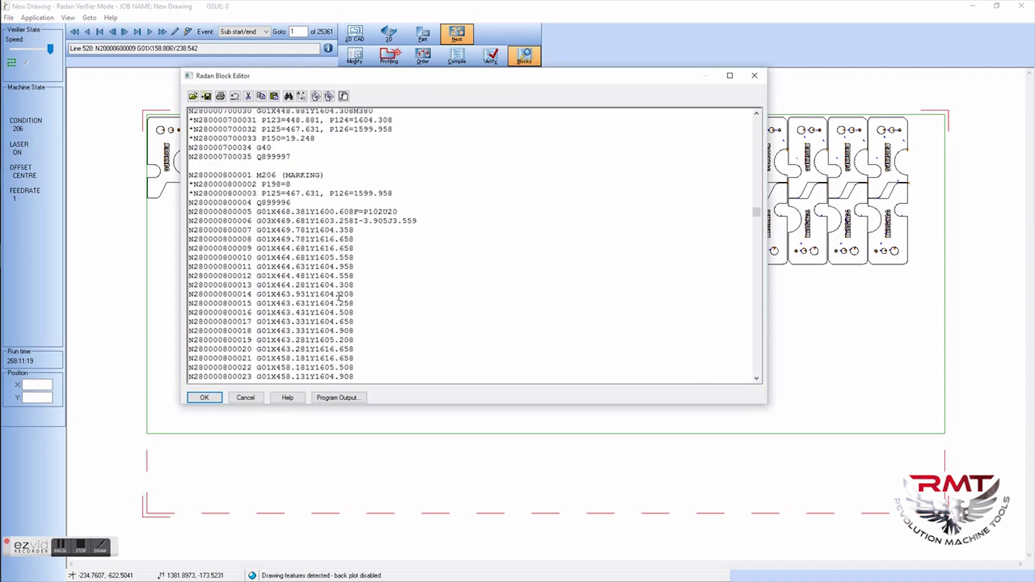
scroll(328, 232, "up", 20)
scroll(329, 233, "up", 15)
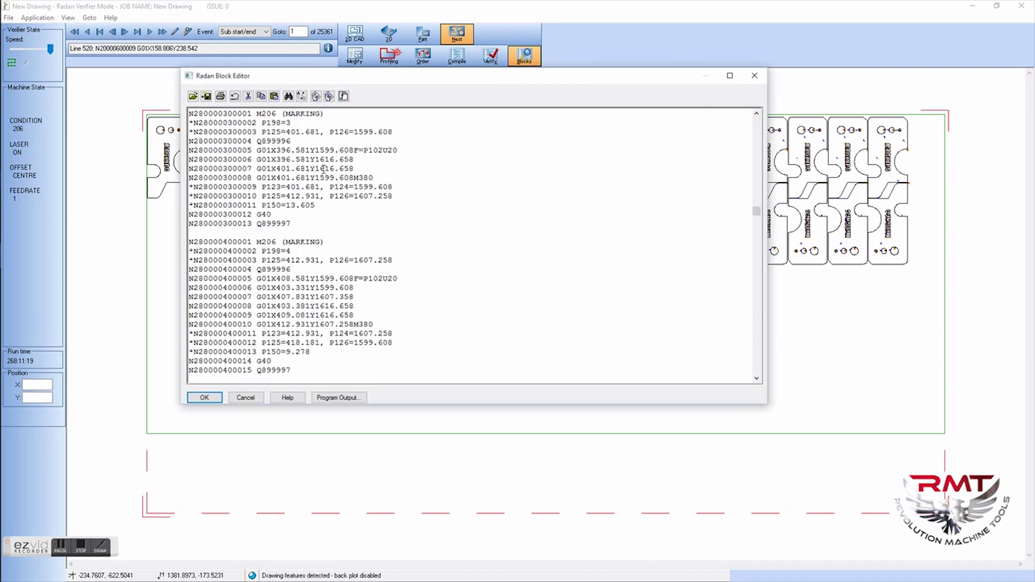
left_click_drag(757, 211, 771, 111)
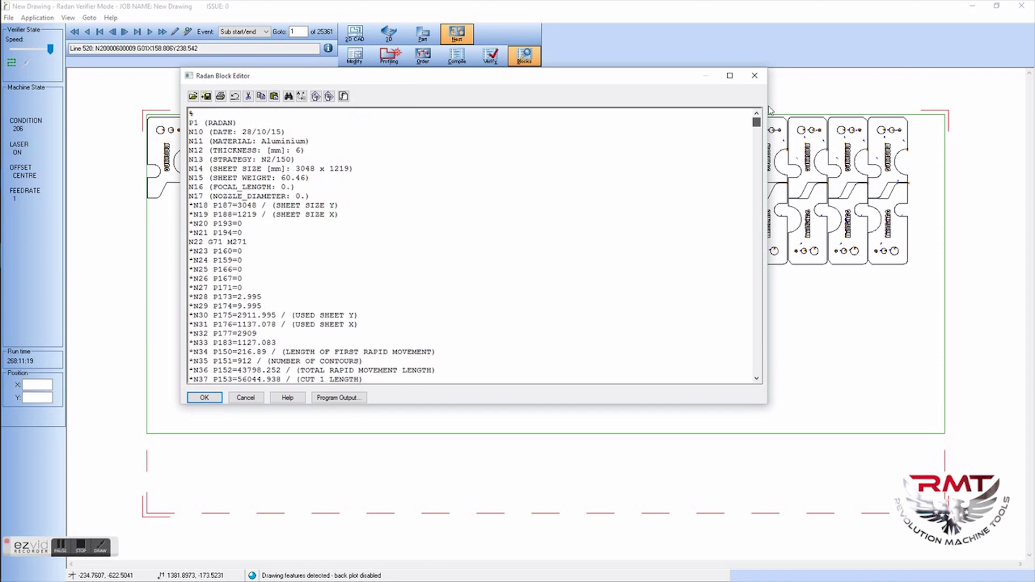
Step: Show the setup sheet report with the 76 TEST PARTs and browse it before closing
left_click(329, 96)
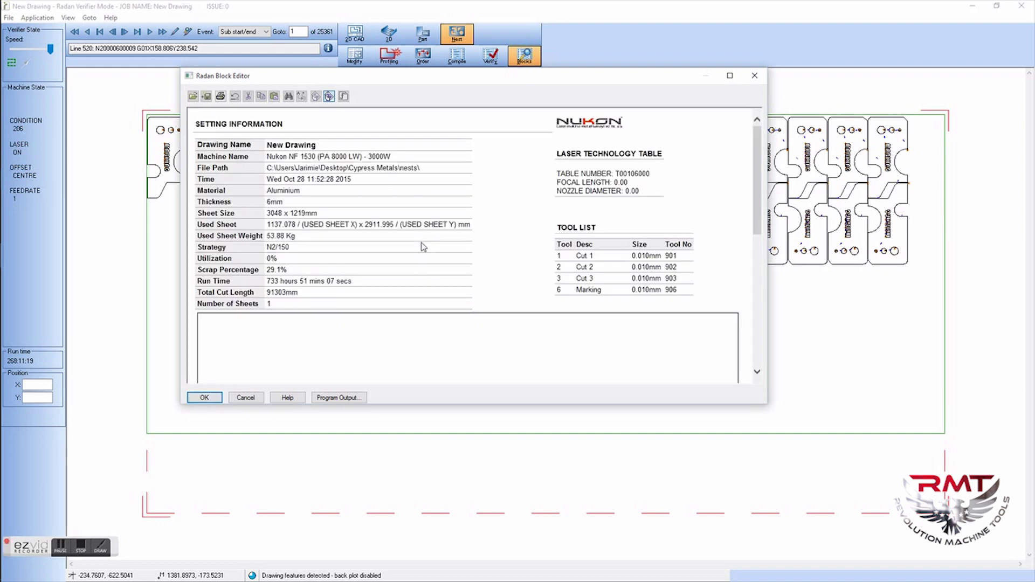
scroll(572, 259, "down", 3)
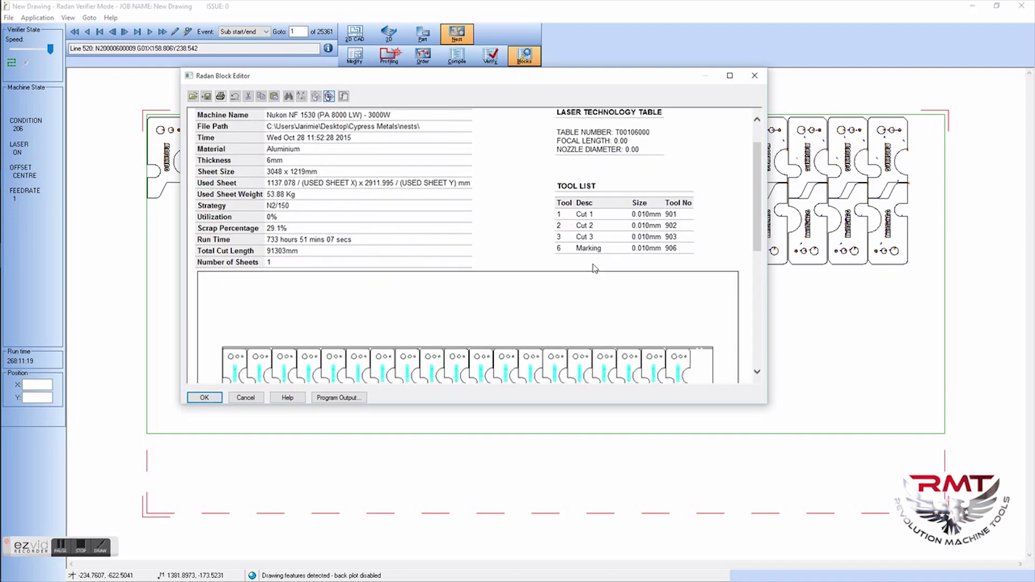
scroll(325, 266, "down", 3)
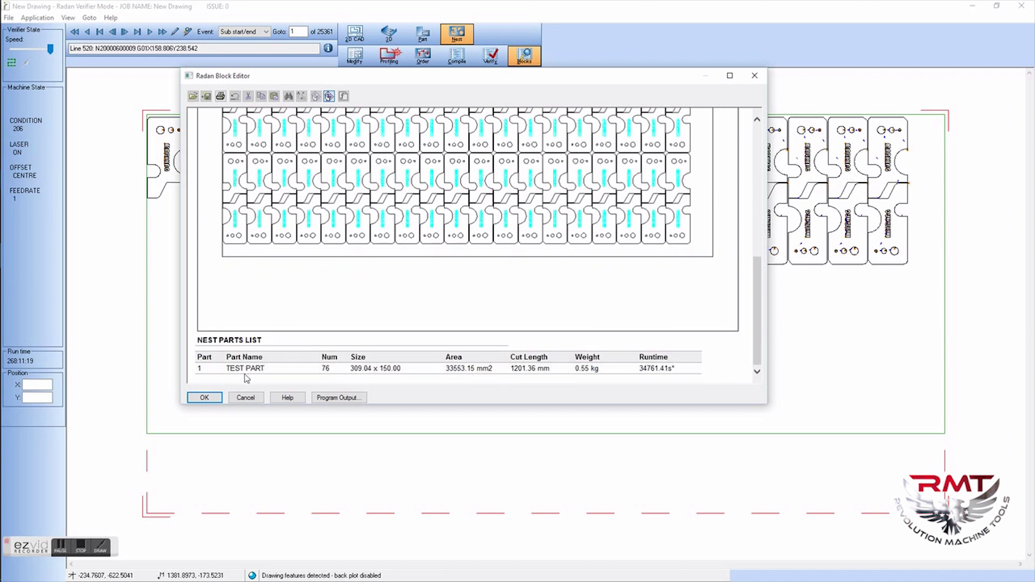
scroll(692, 301, "up", 6)
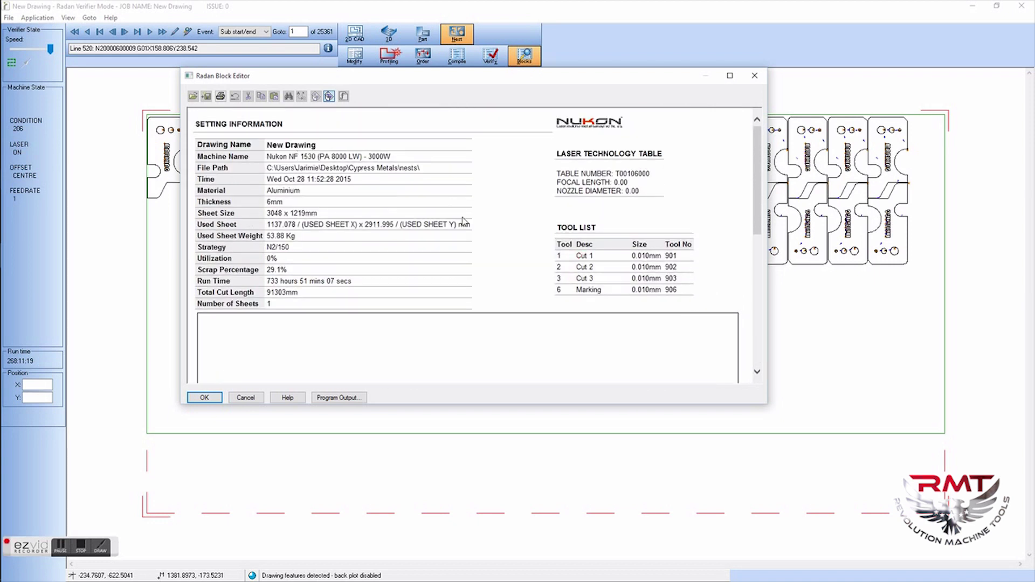
left_click(755, 75)
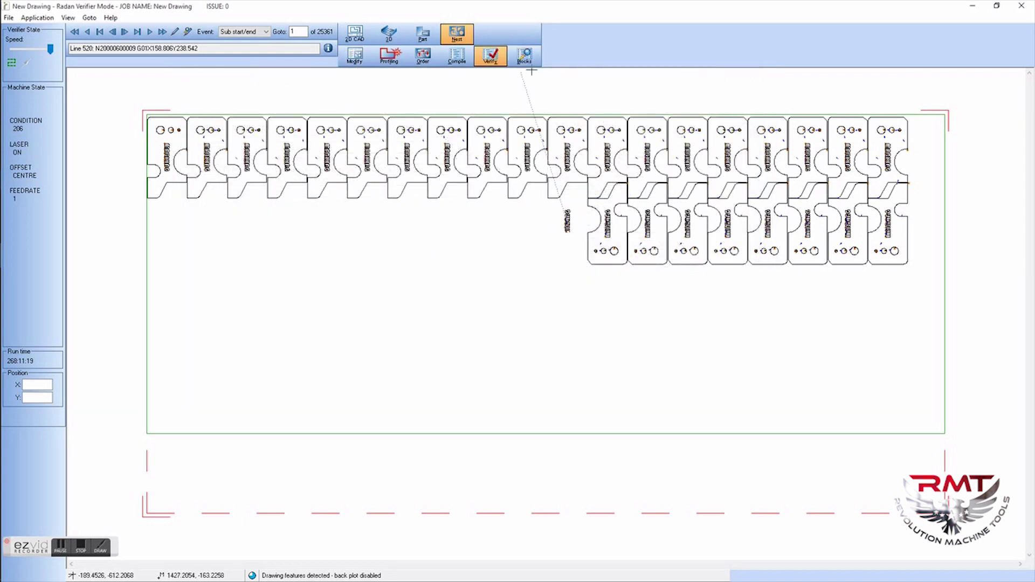
Step: Quit the incomplete verification and drop a part at the sheet's bottom-left corner
left_click(356, 56)
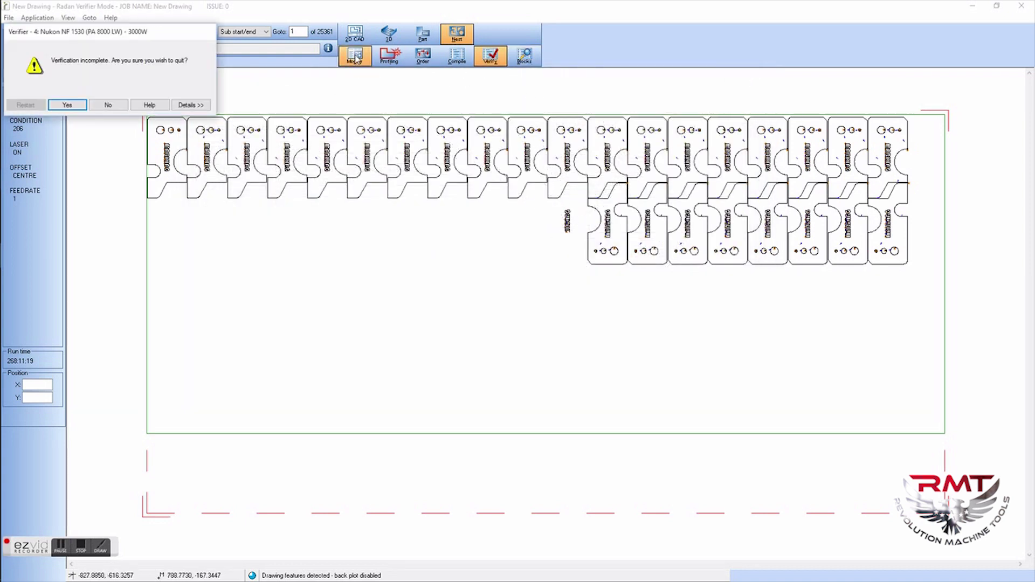
left_click(67, 106)
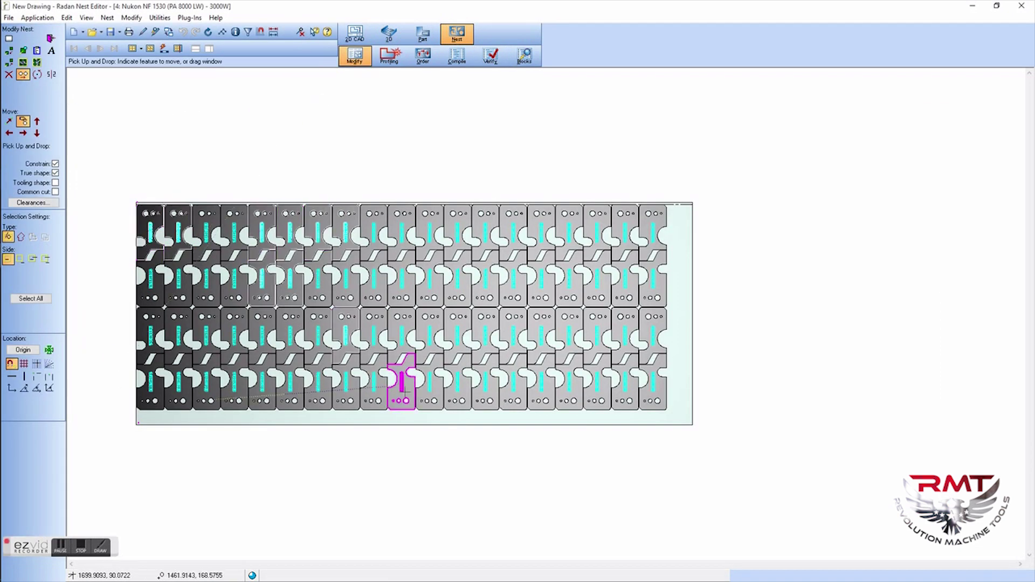
scroll(247, 381, "up", 3)
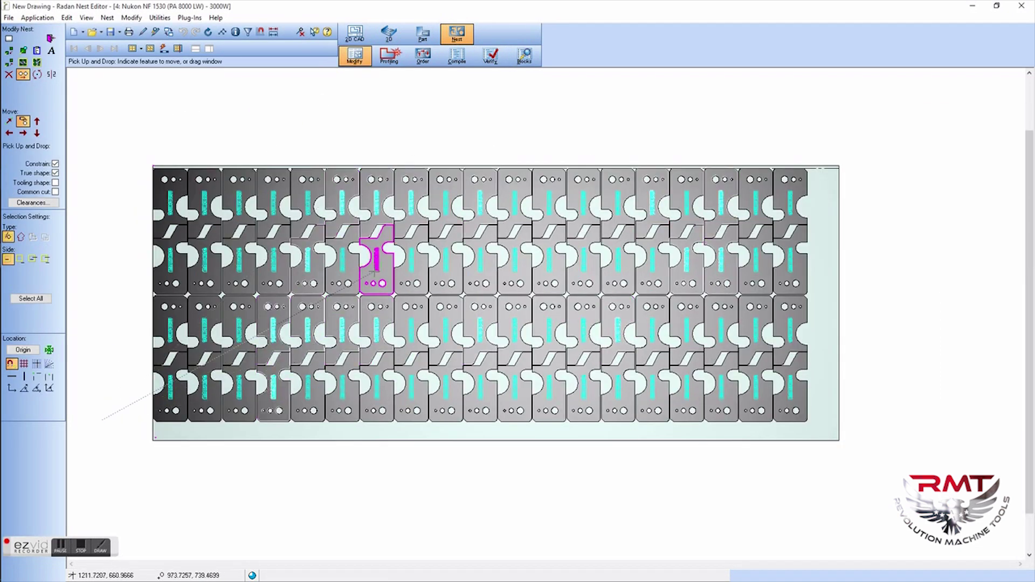
left_click(137, 445)
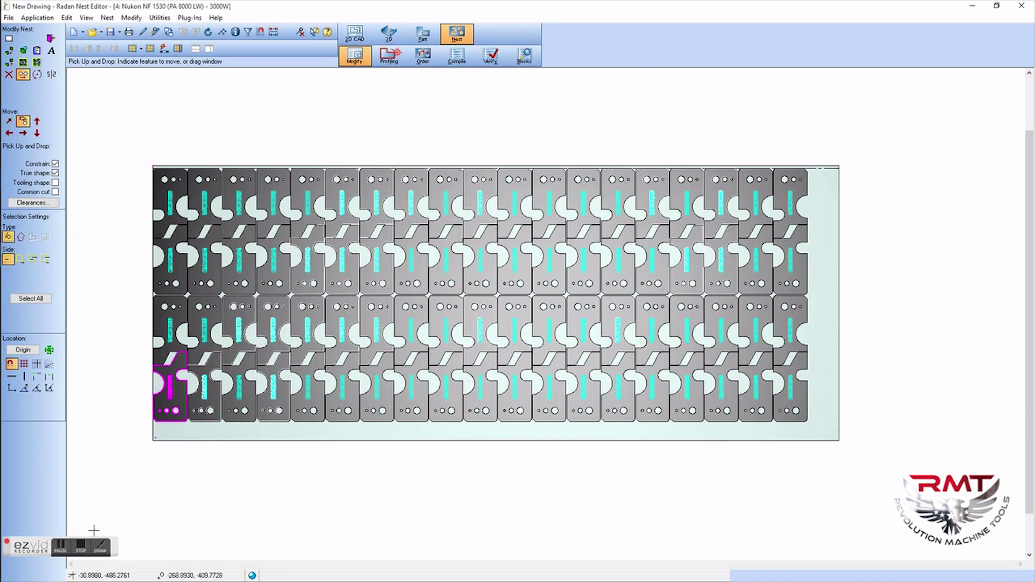